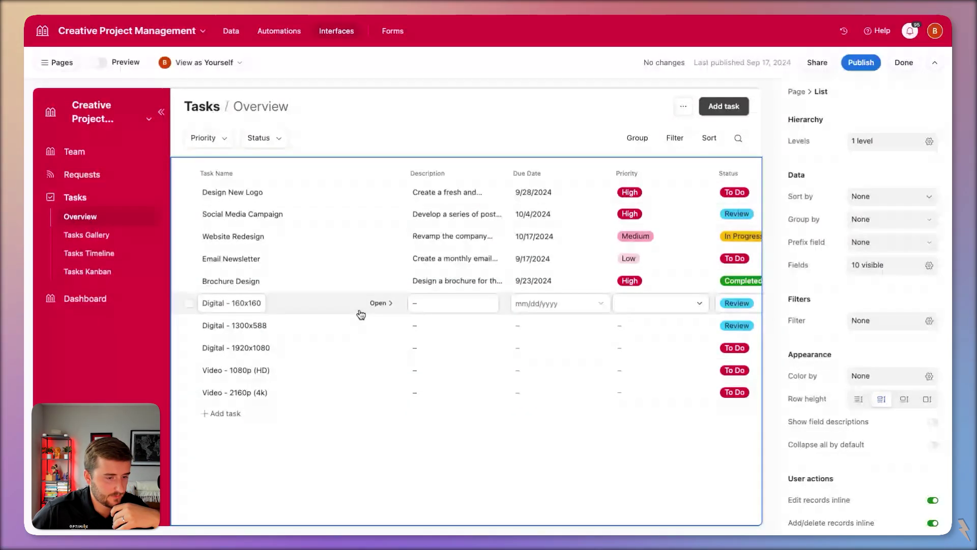
# - Preview the Digital - 160x160 task's detail page, then return to the task list
pyautogui.hscroll(5, 377, 316)
pyautogui.hscroll(-5, 388, 314)
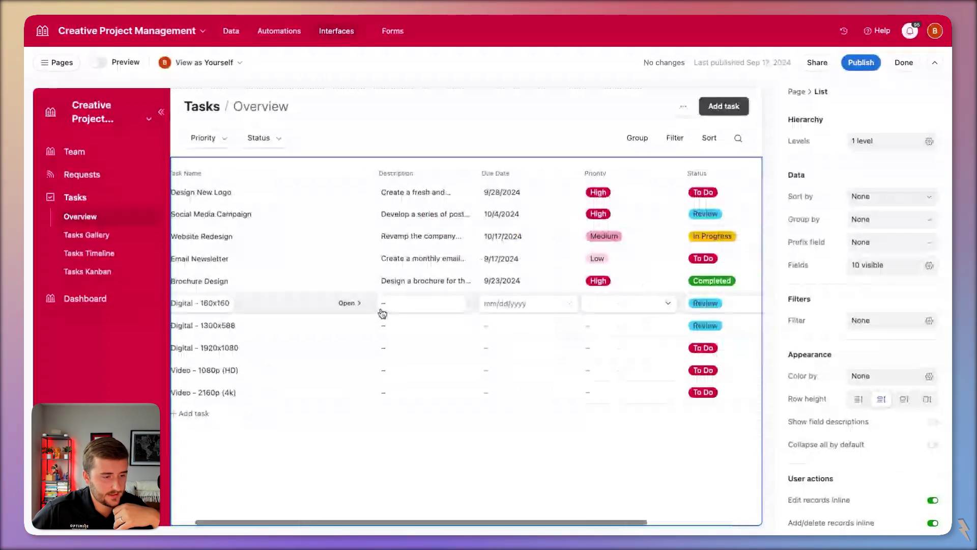
pyautogui.hscroll(5, 380, 313)
pyautogui.click(383, 313)
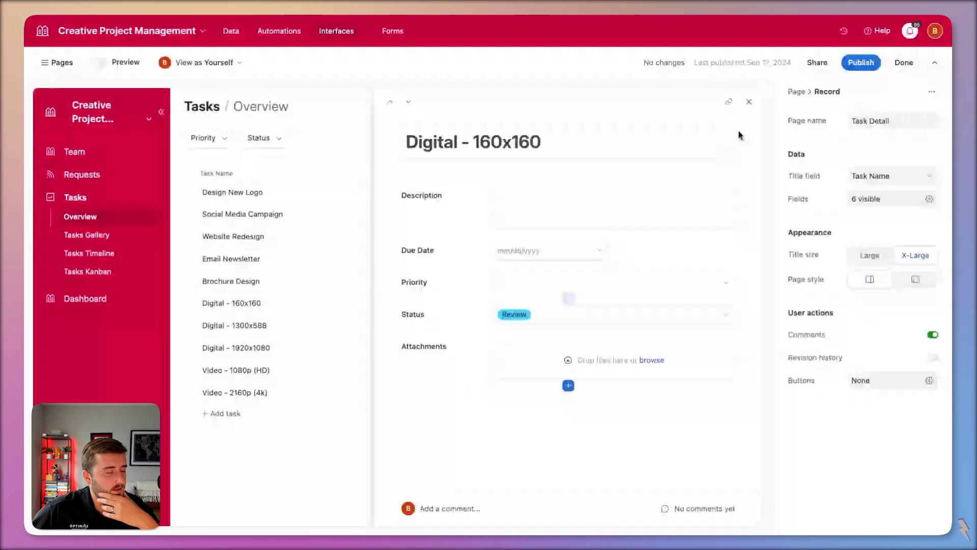
pyautogui.click(749, 102)
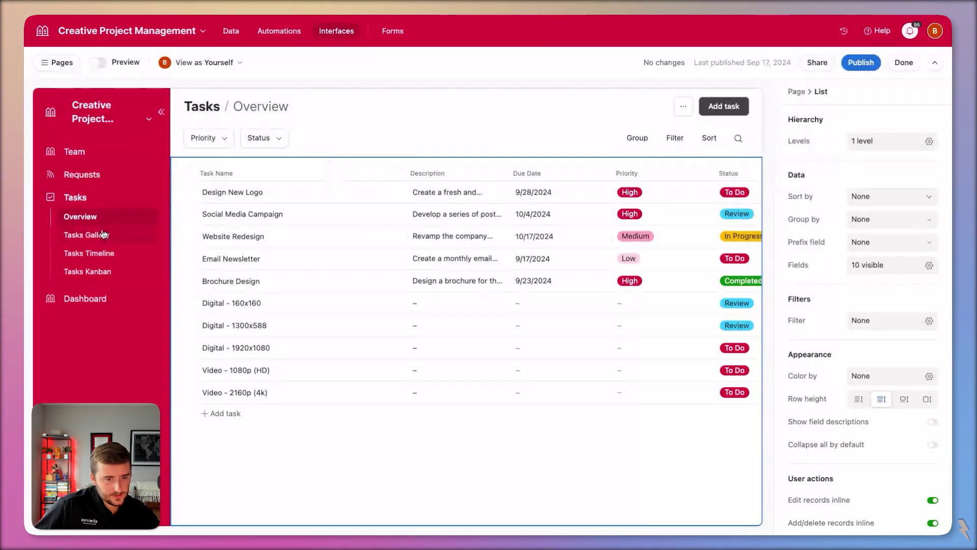
# - Rename the Overview interface page to 'All Tasks', correcting the capitalization
pyautogui.click(62, 63)
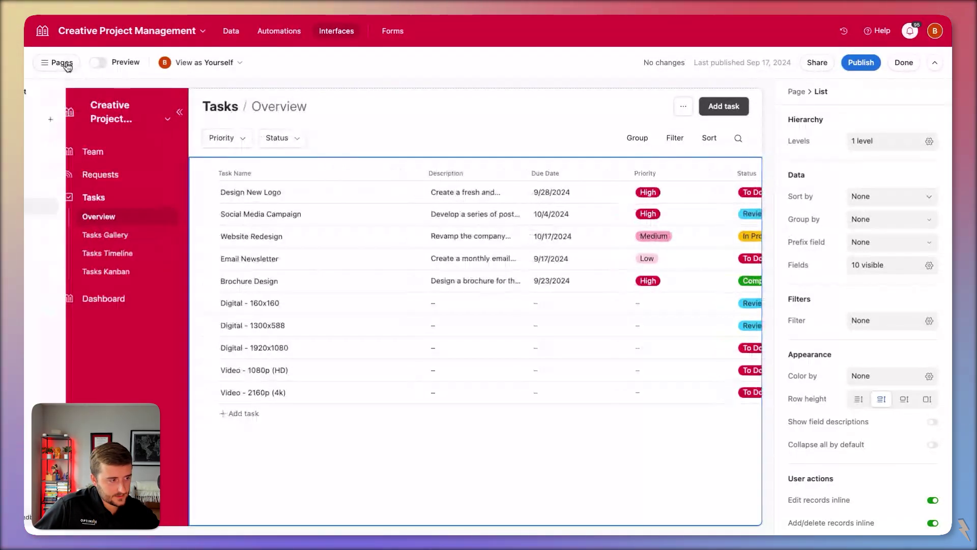
pyautogui.doubleClick(112, 206)
pyautogui.write('A')
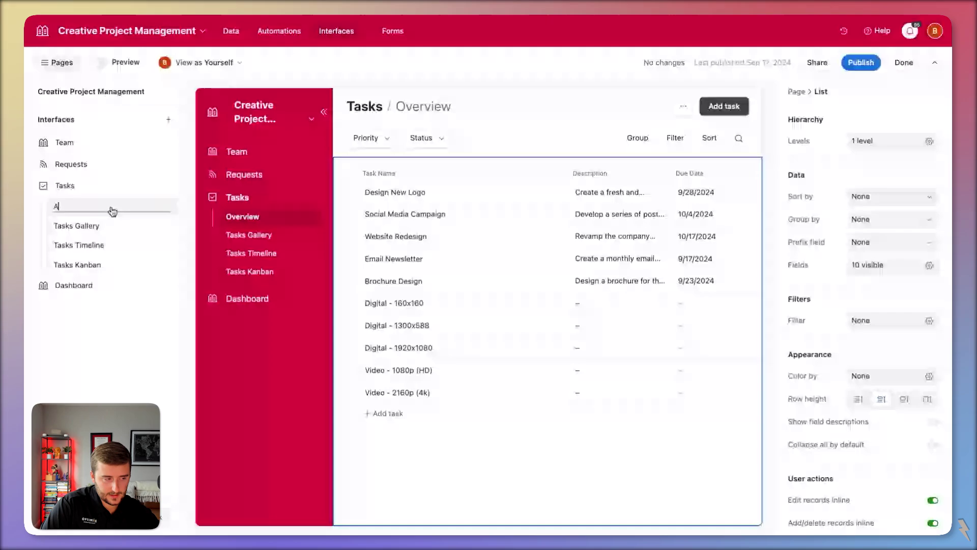
pyautogui.write('ll tasks')
pyautogui.press('Return')
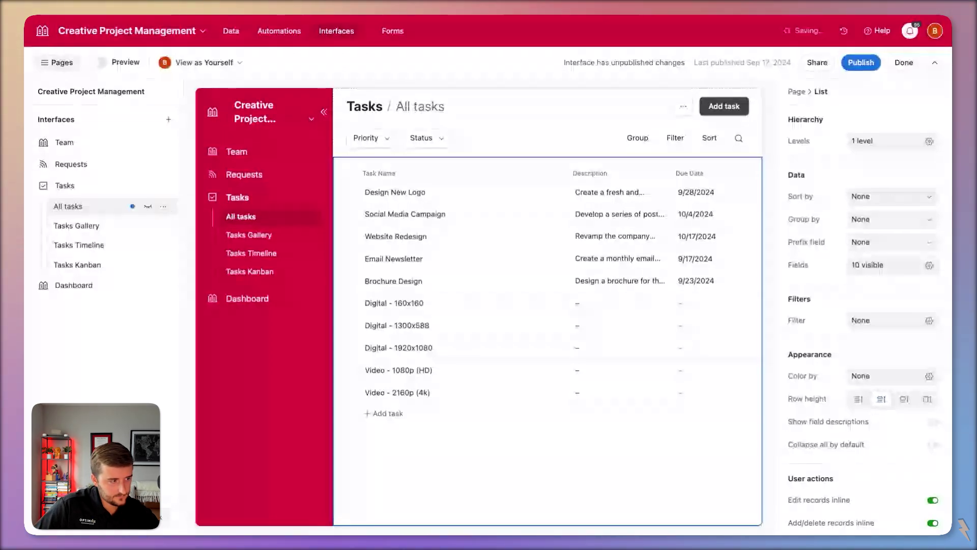
pyautogui.doubleClick(75, 208)
pyautogui.write('All Tasks')
pyautogui.press('Return')
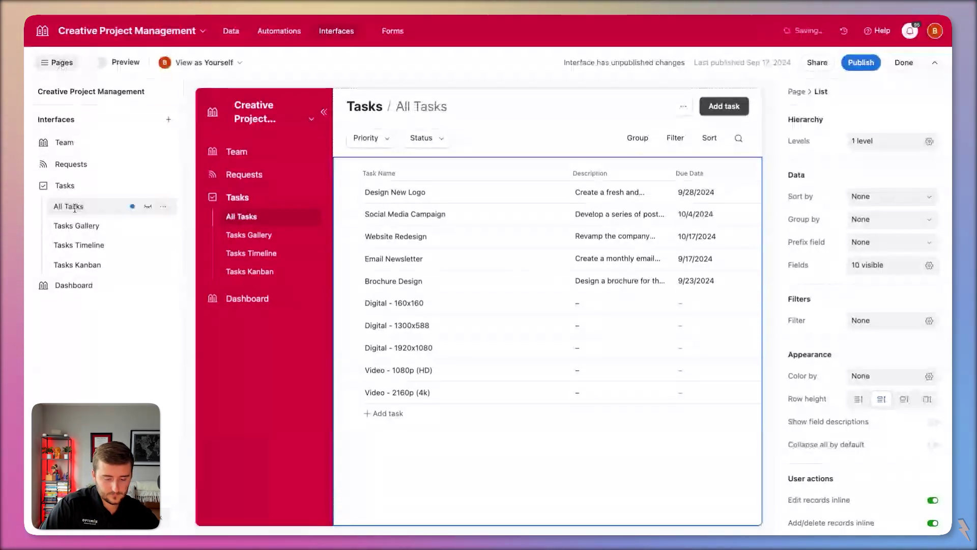
pyautogui.click(62, 62)
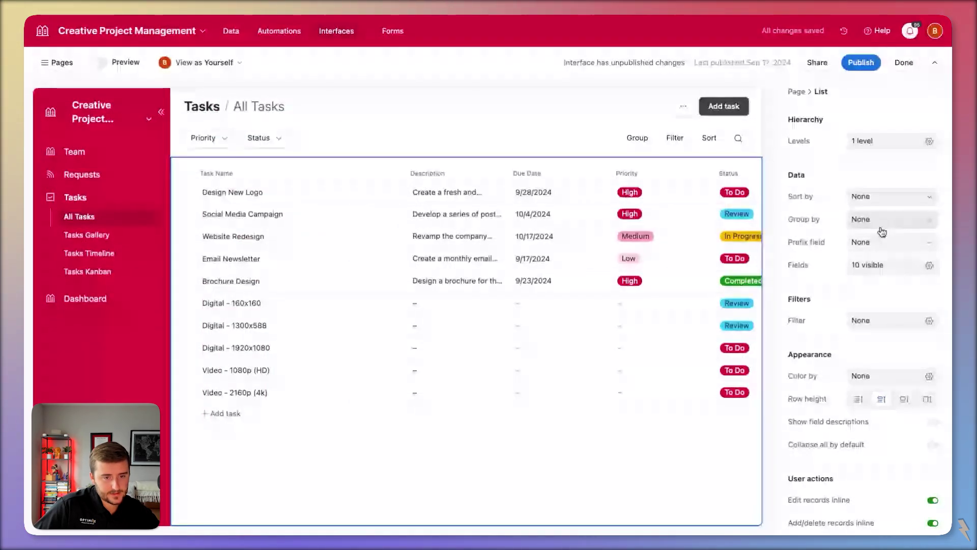
# - Show the DRI field right after Task Name and narrow the Task Name column
pyautogui.click(895, 267)
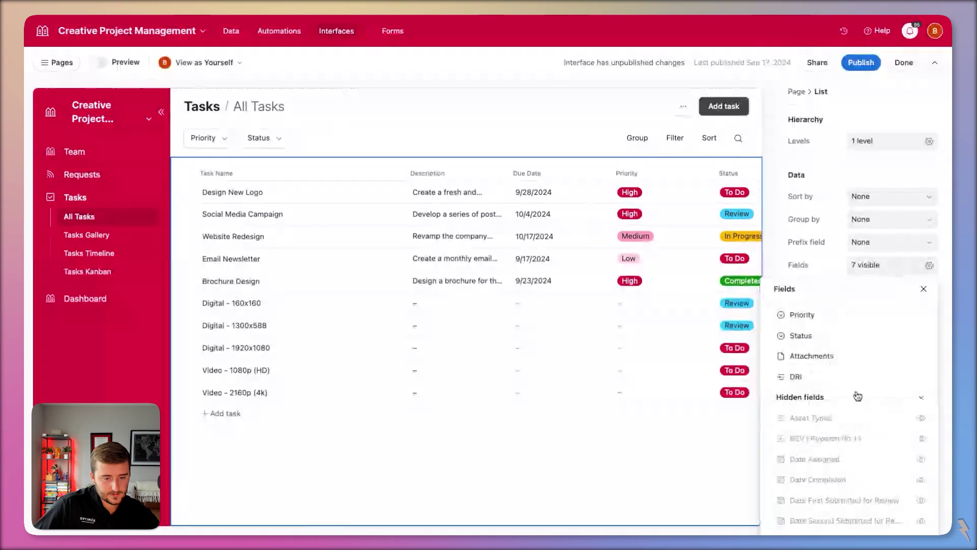
pyautogui.scroll(3, 857, 396)
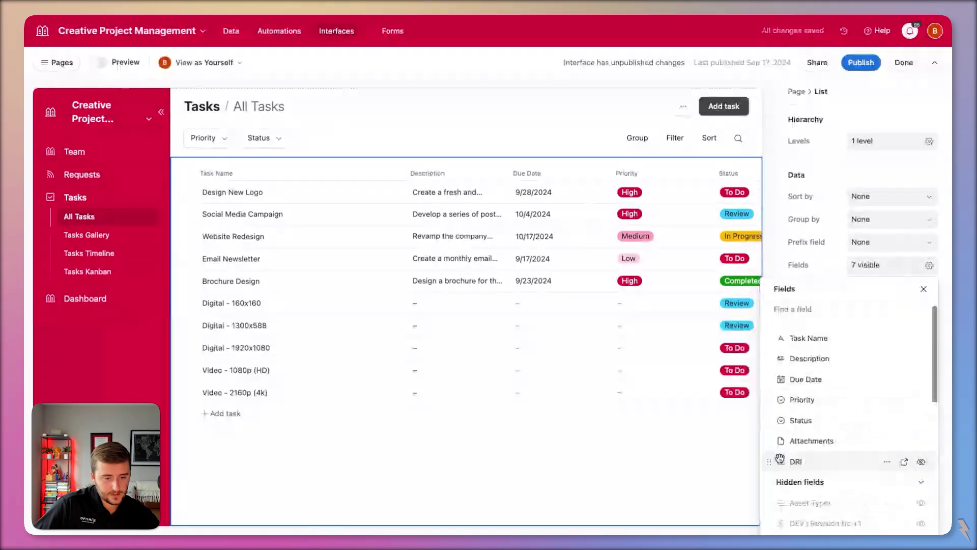
pyautogui.moveTo(770, 460); pyautogui.dragTo(772, 354)
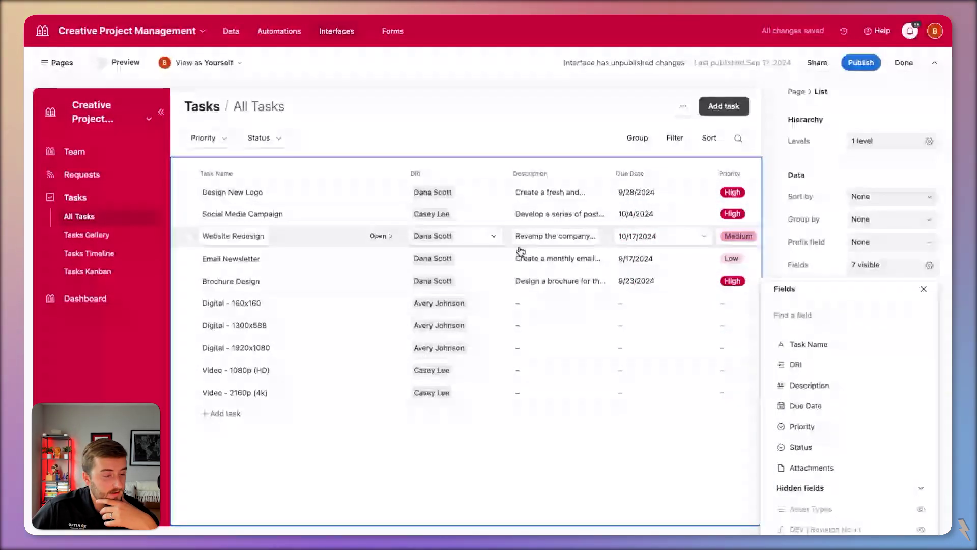
pyautogui.click(451, 173)
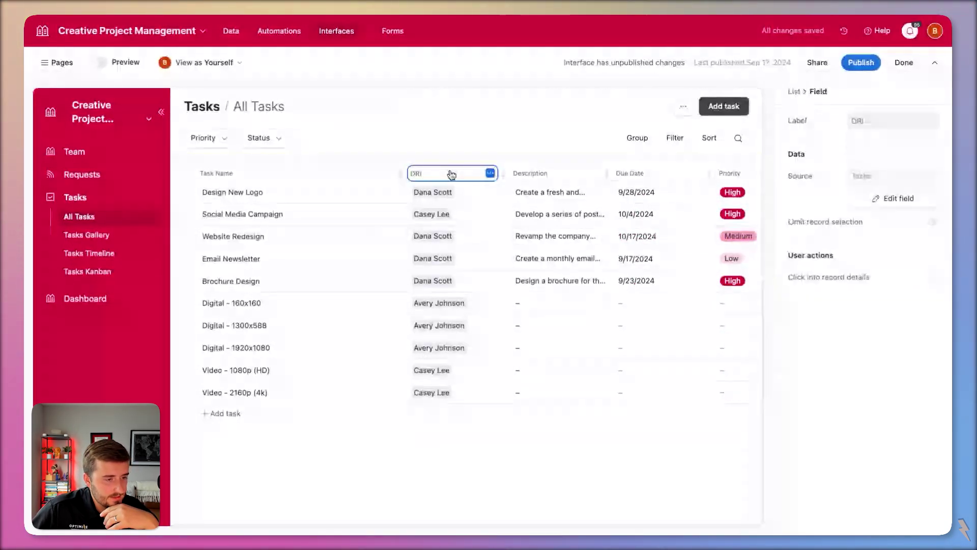
pyautogui.hscroll(4, 605, 193)
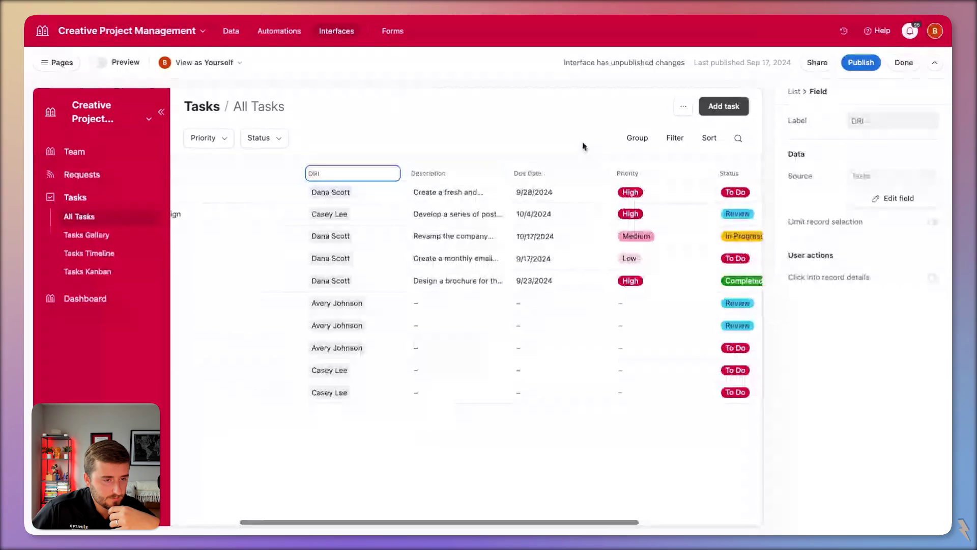
pyautogui.click(605, 168)
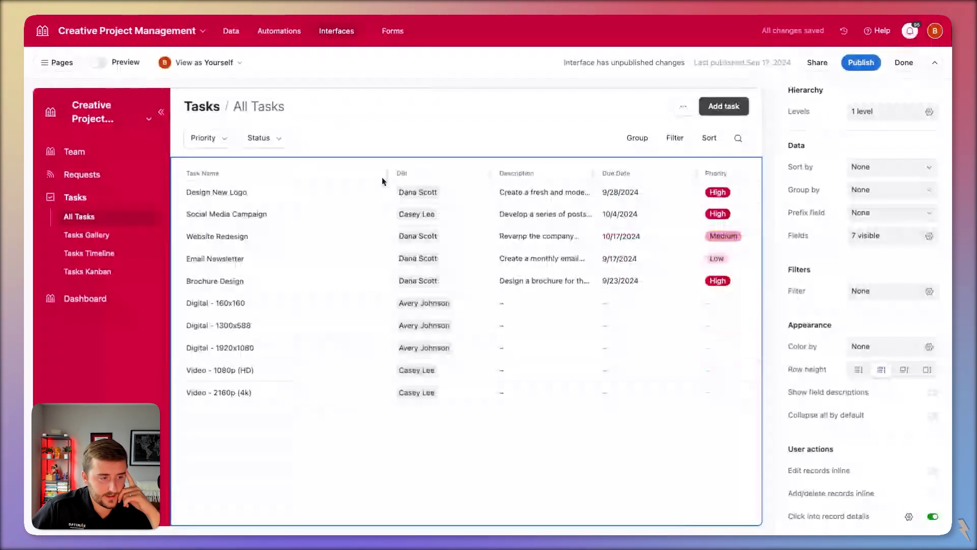
pyautogui.moveTo(382, 181); pyautogui.dragTo(318, 181)
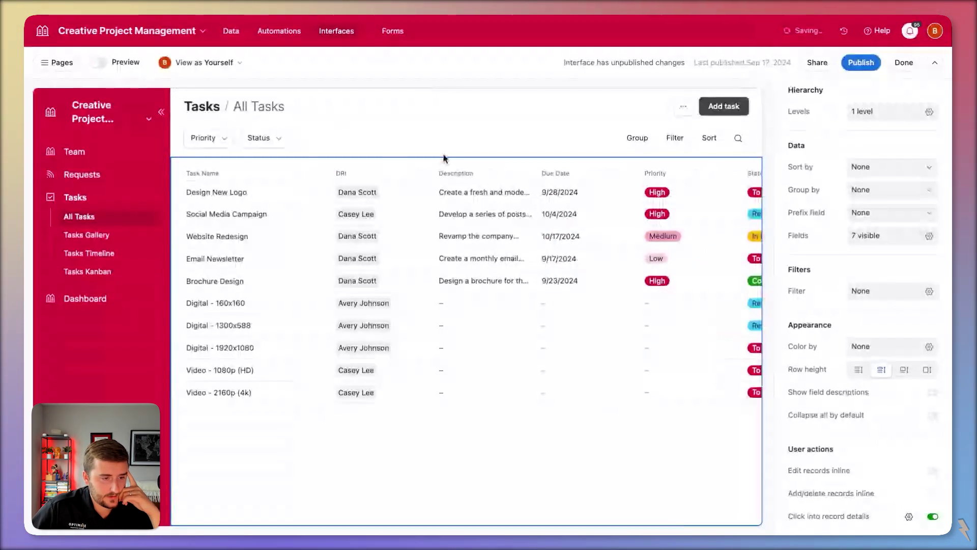
# - Move Status and then Due Date after DRI, and hide the Description field
pyautogui.click(886, 235)
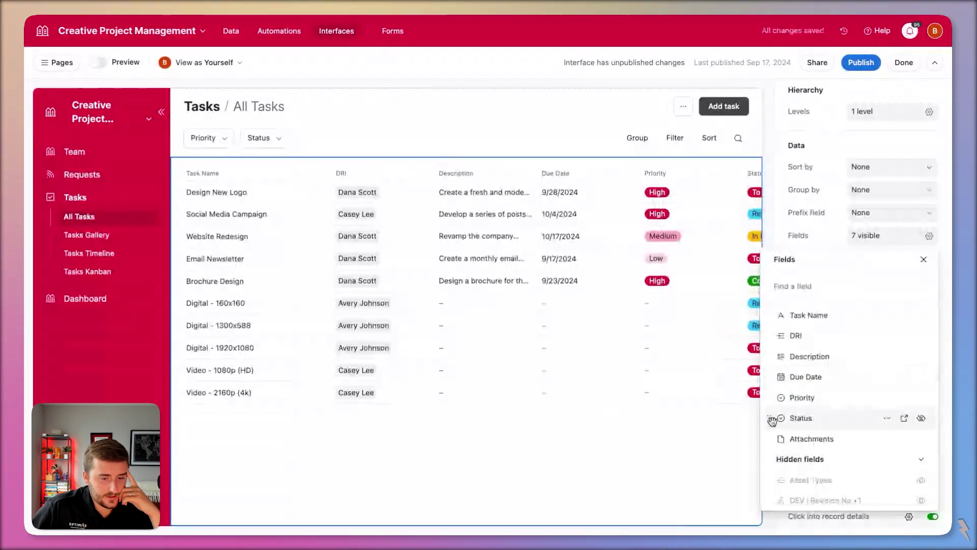
pyautogui.moveTo(772, 418); pyautogui.dragTo(770, 362)
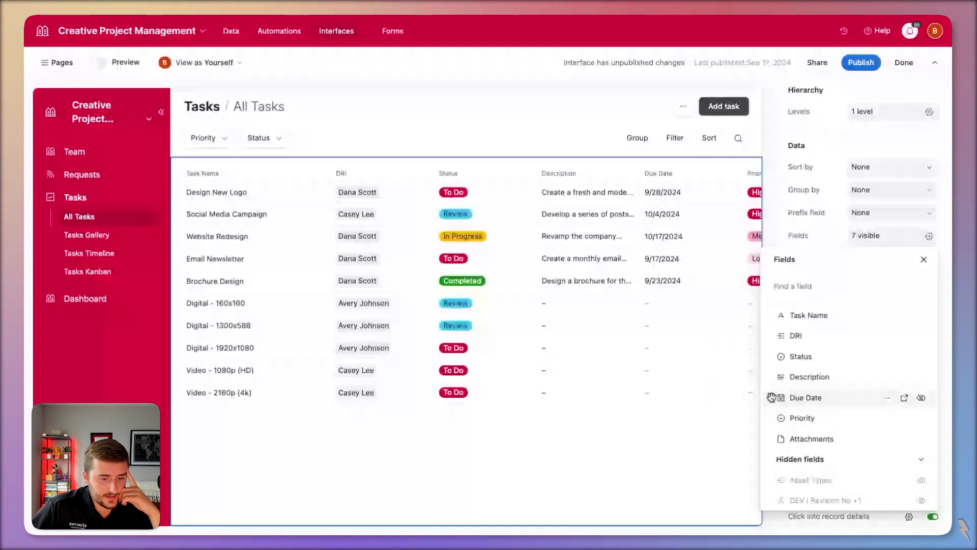
pyautogui.moveTo(772, 397); pyautogui.dragTo(768, 377)
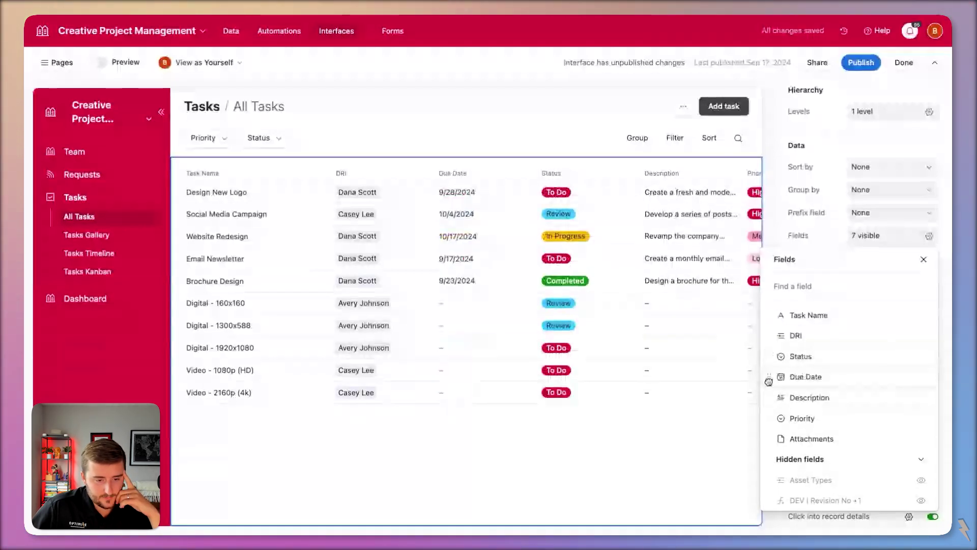
pyautogui.click(921, 398)
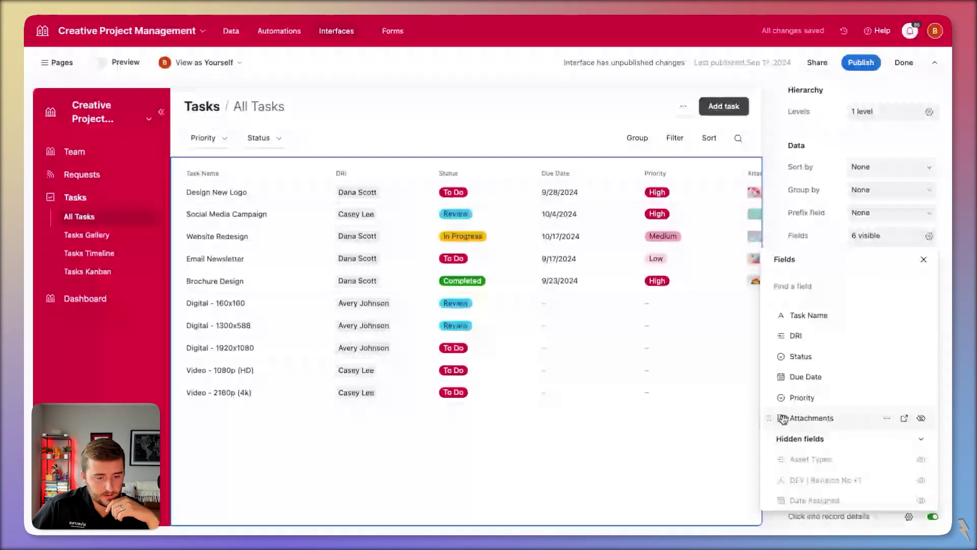
pyautogui.click(329, 199)
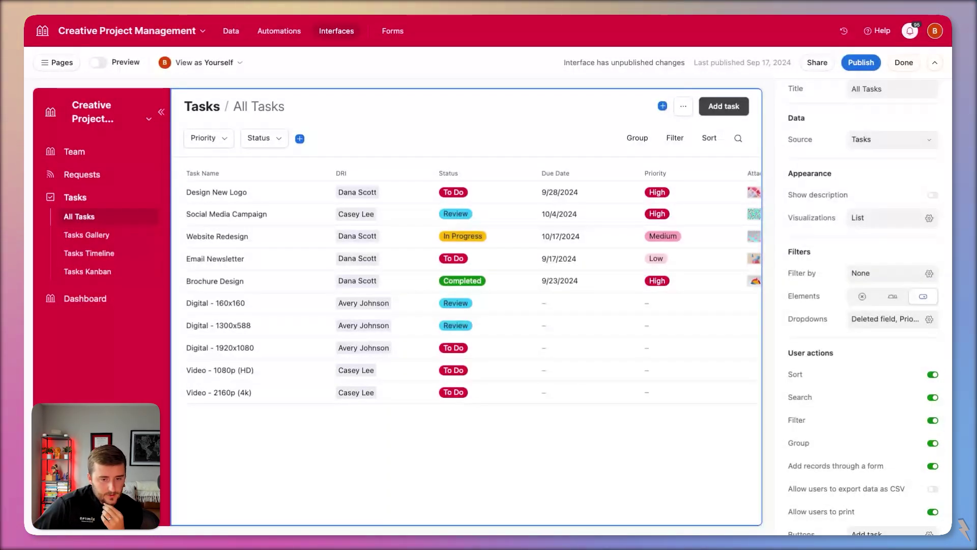
# - Display the list's filters as tabs and name the first tab 'My Work'
pyautogui.click(893, 299)
pyautogui.click(197, 141)
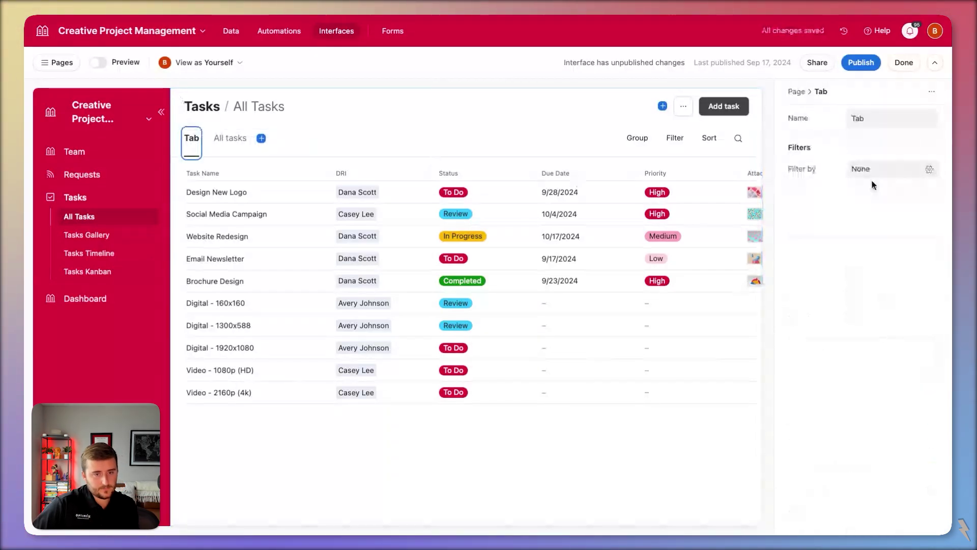
pyautogui.click(888, 169)
pyautogui.click(860, 119)
pyautogui.doubleClick(862, 121)
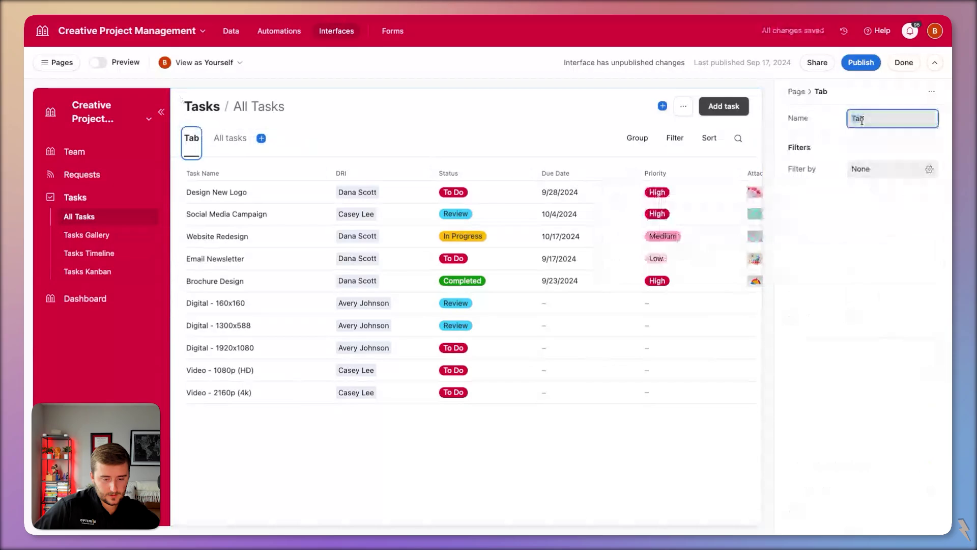
pyautogui.write('My Work')
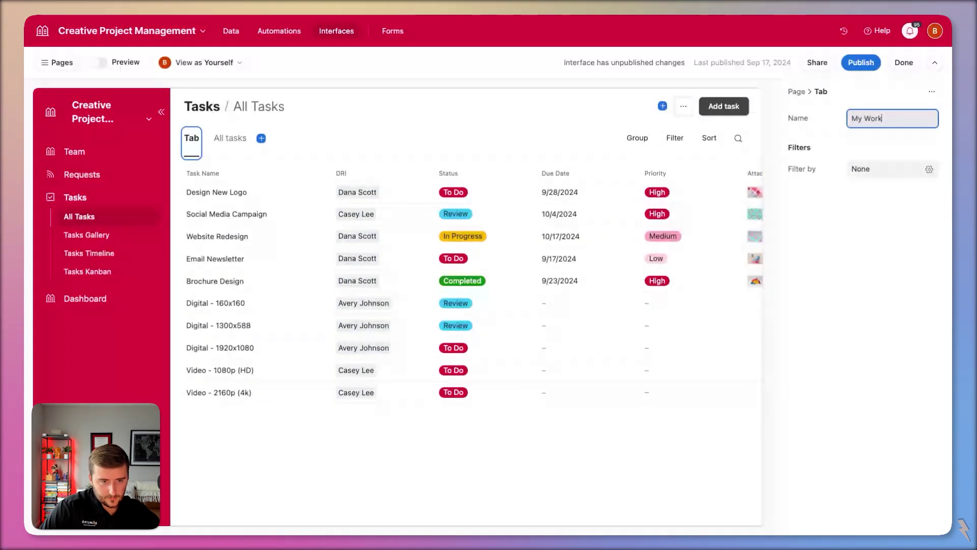
# - Start a filter condition for My Work, then view the underlying Tasks data table
pyautogui.click(895, 167)
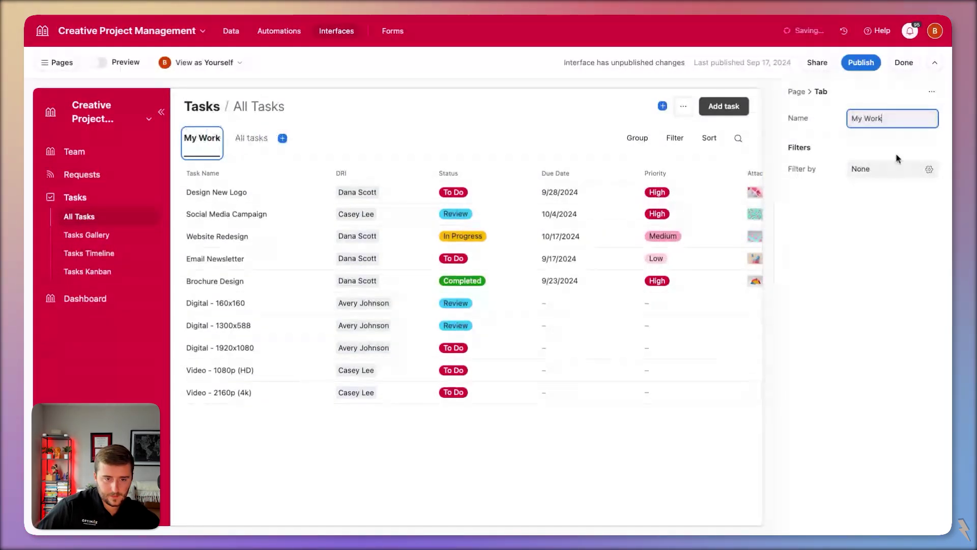
pyautogui.scroll(-1, 774, 338)
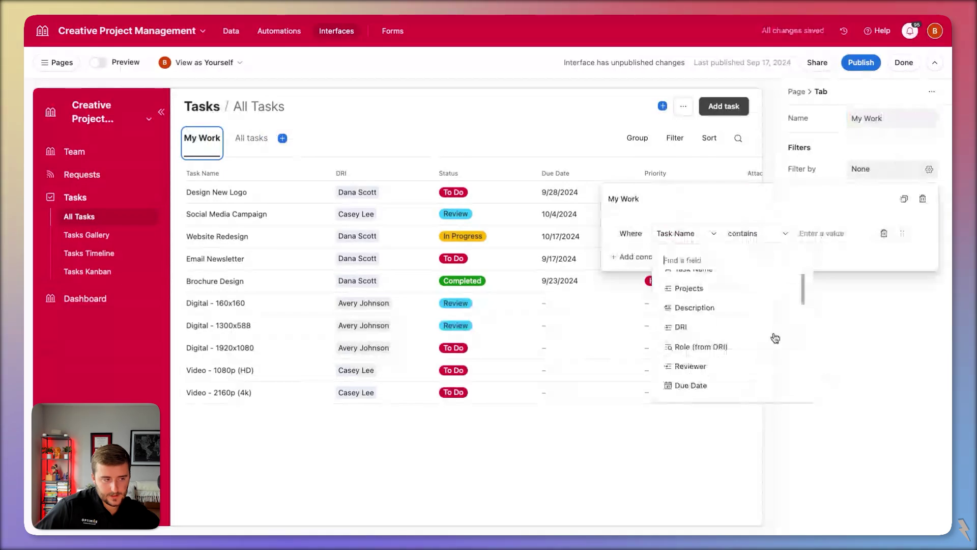
pyautogui.scroll(1, 792, 305)
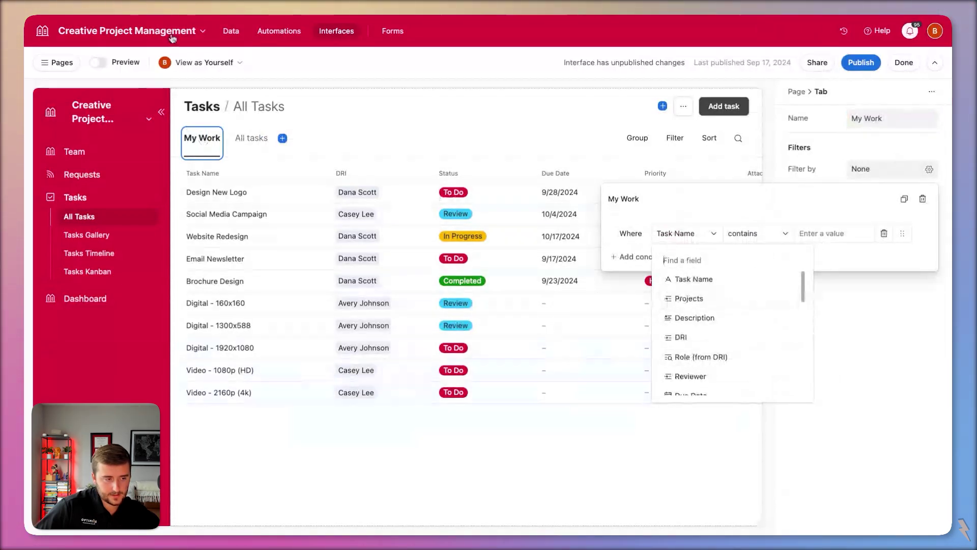
pyautogui.click(228, 31)
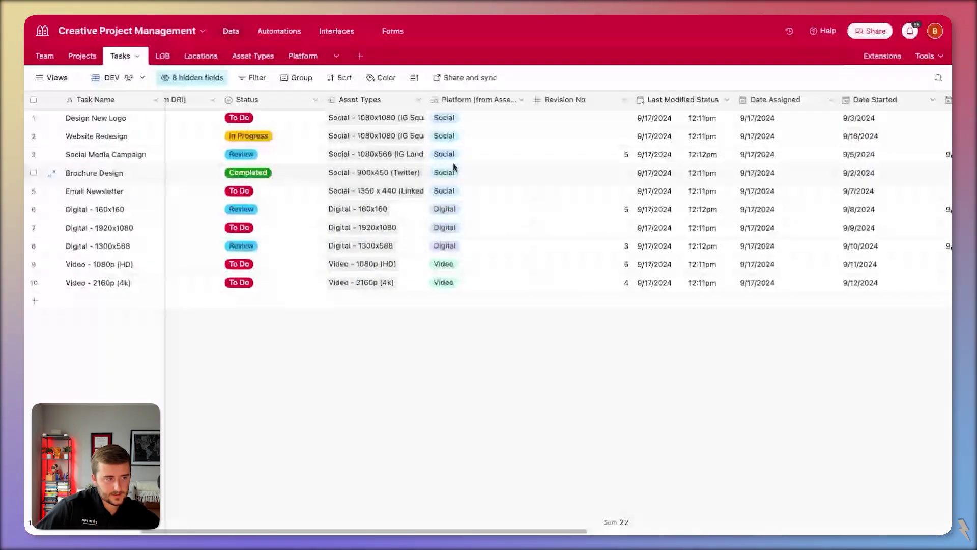
# - Add a lookup field pulling the DRI's email into the Tasks table
pyautogui.hscroll(-5, 454, 167)
pyautogui.rightClick(198, 102)
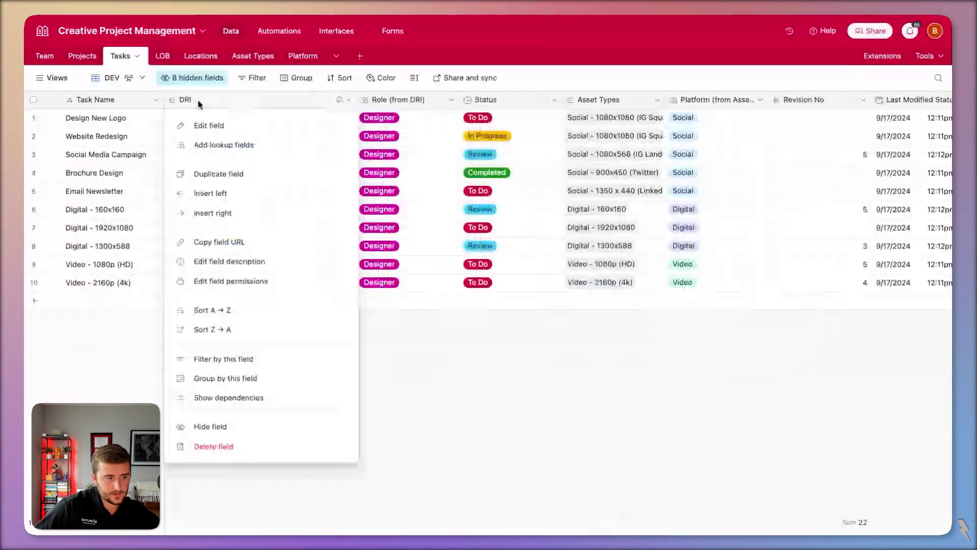
pyautogui.click(223, 144)
pyautogui.click(410, 231)
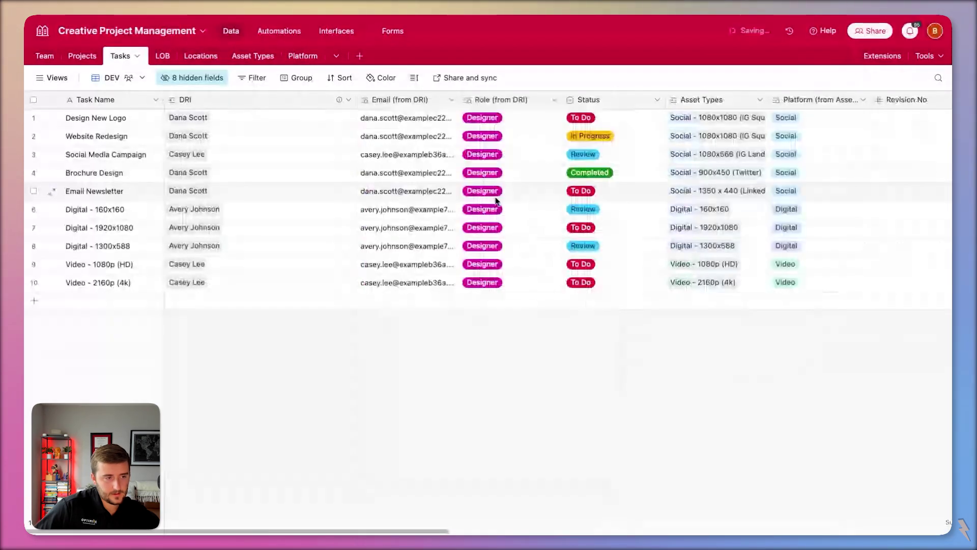
pyautogui.hscroll(3, 675, 153)
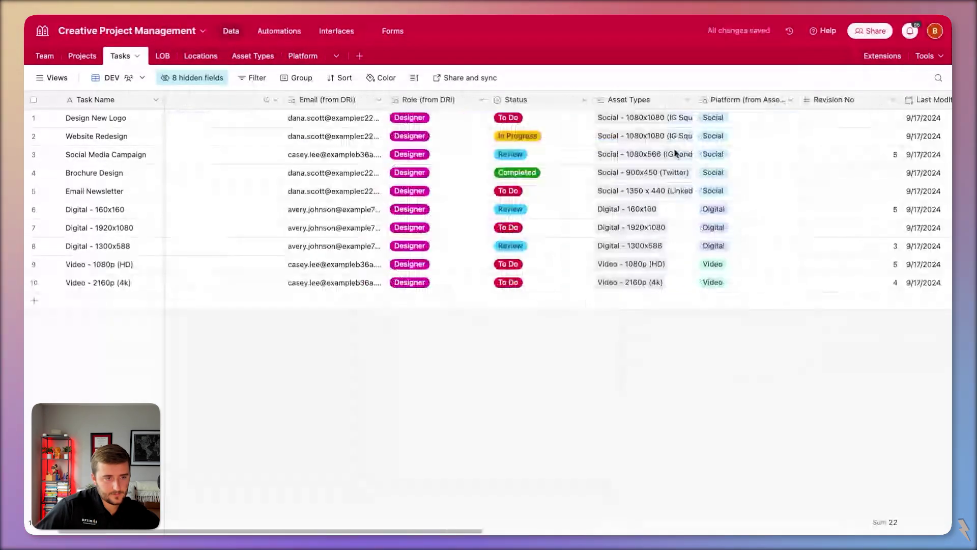
pyautogui.hscroll(10, 675, 153)
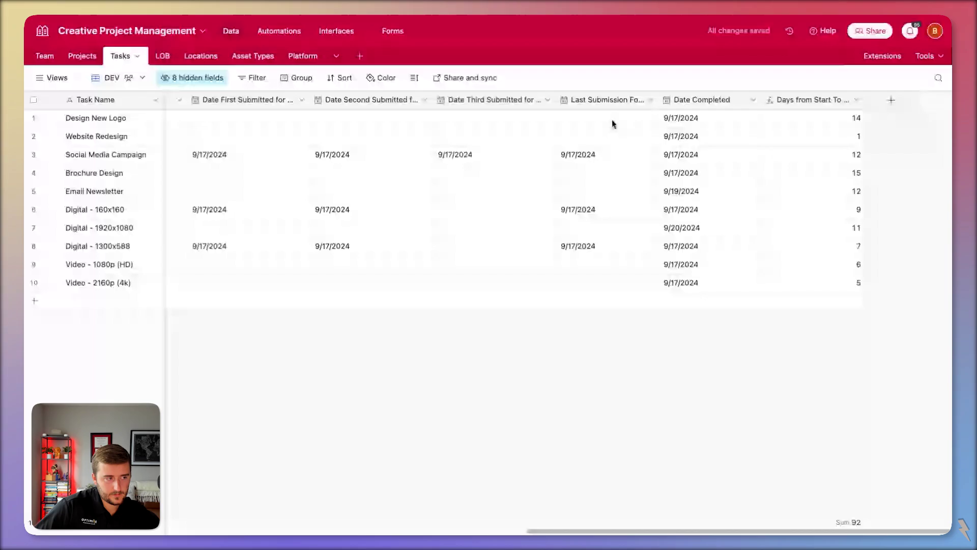
# - Unhide the Reviewer field in the Tasks grid
pyautogui.click(207, 78)
pyautogui.write('re')
pyautogui.click(171, 126)
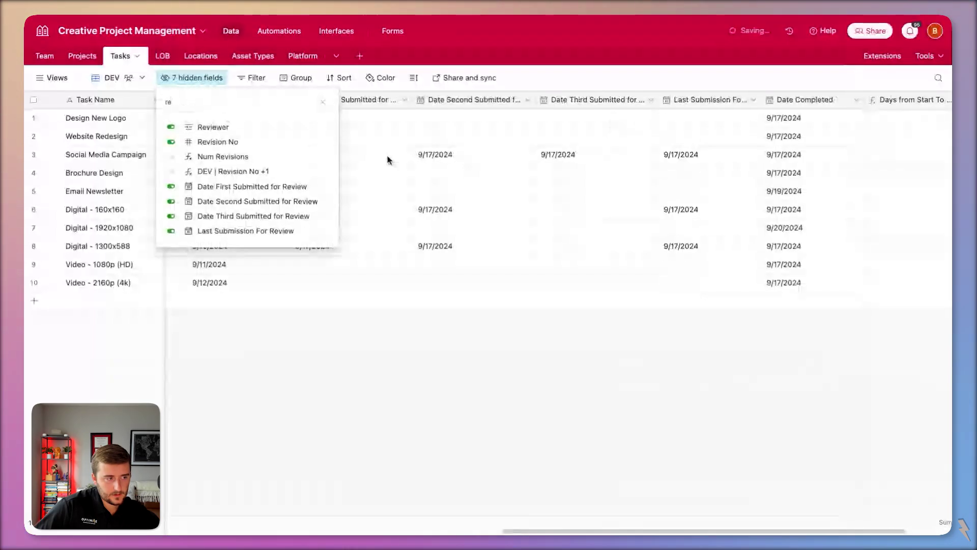
pyautogui.click(388, 160)
pyautogui.hscroll(-10, 585, 153)
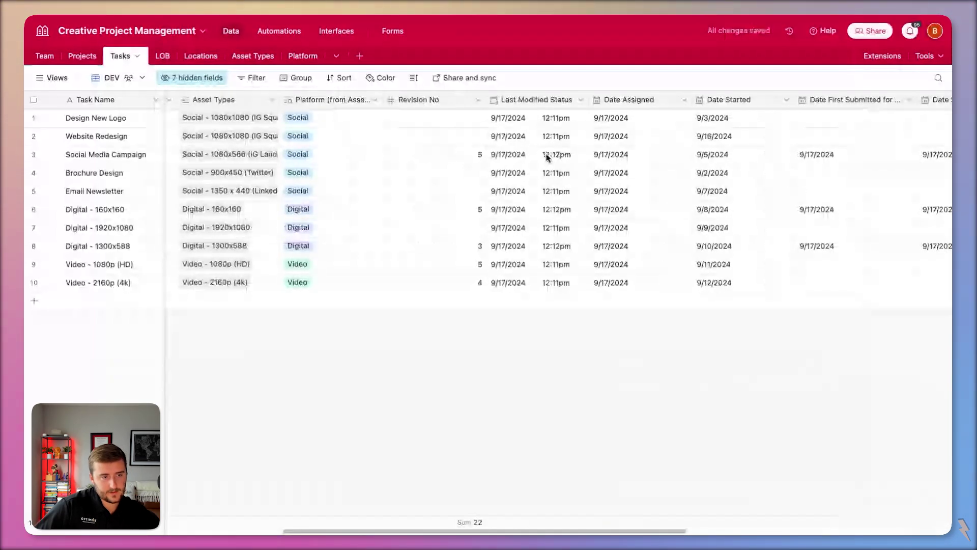
pyautogui.hscroll(-3, 547, 157)
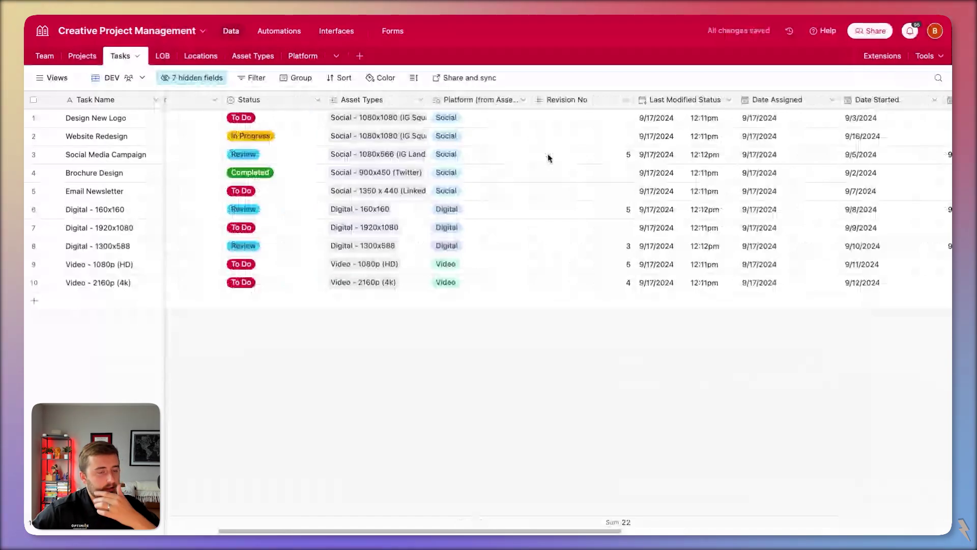
pyautogui.hscroll(-1, 548, 158)
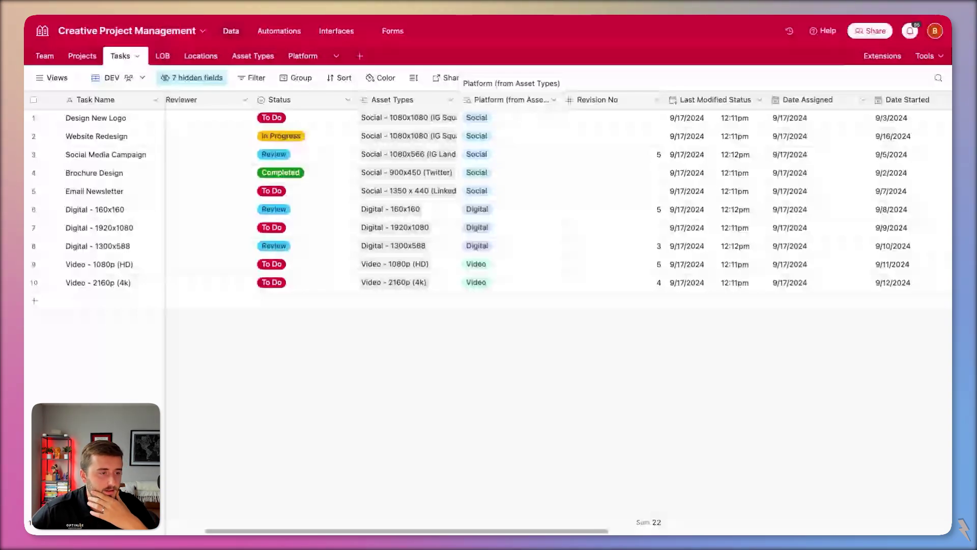
# - Add an Email lookup field from the reviewer's Team record
pyautogui.click(450, 99)
pyautogui.click(430, 147)
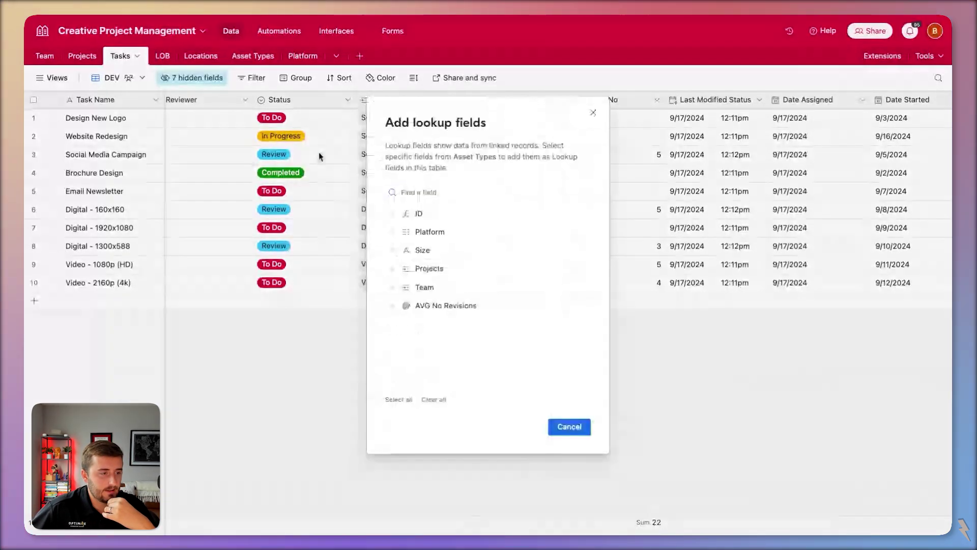
pyautogui.click(320, 156)
pyautogui.hscroll(-5, 434, 103)
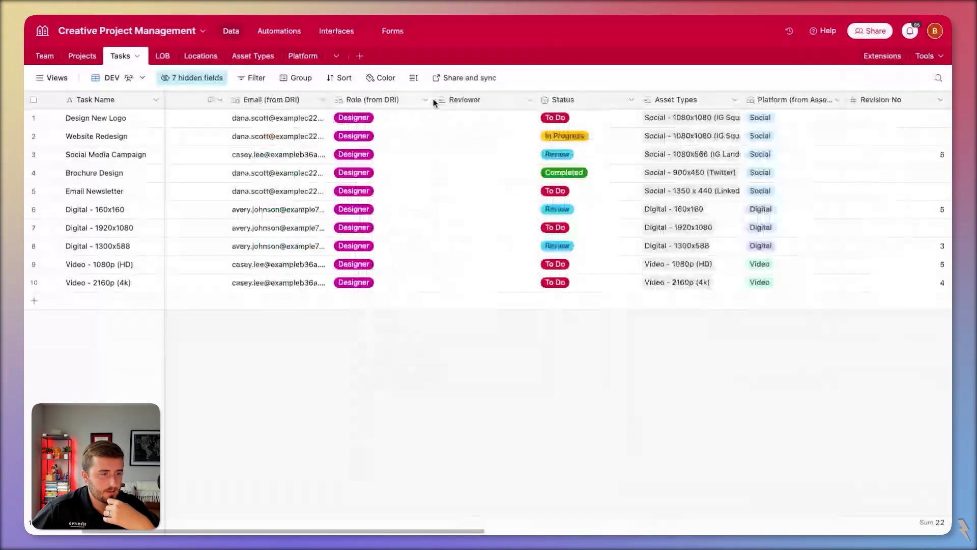
pyautogui.click(434, 103)
pyautogui.click(498, 234)
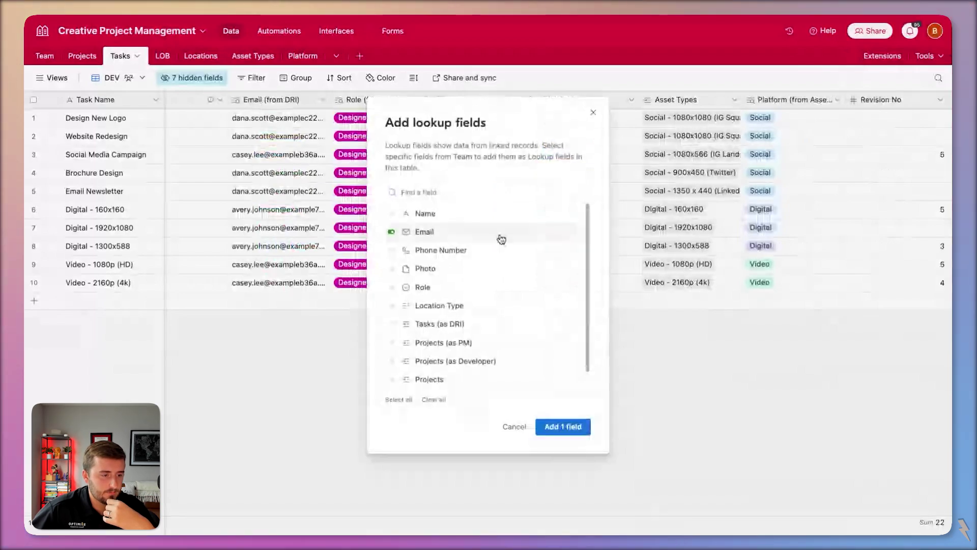
pyautogui.press('Return')
# - Look over the Projects and Team tables
pyautogui.click(82, 56)
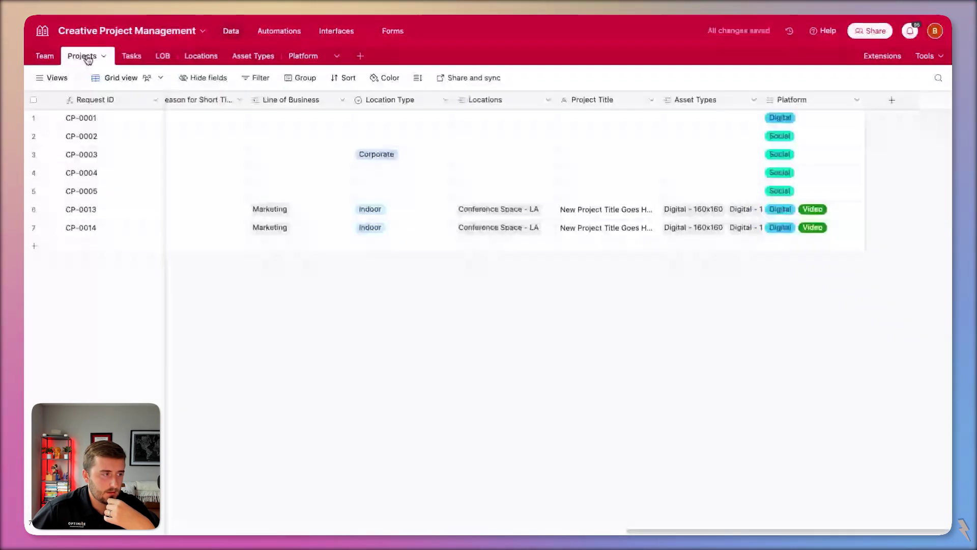
pyautogui.hscroll(10, 273, 203)
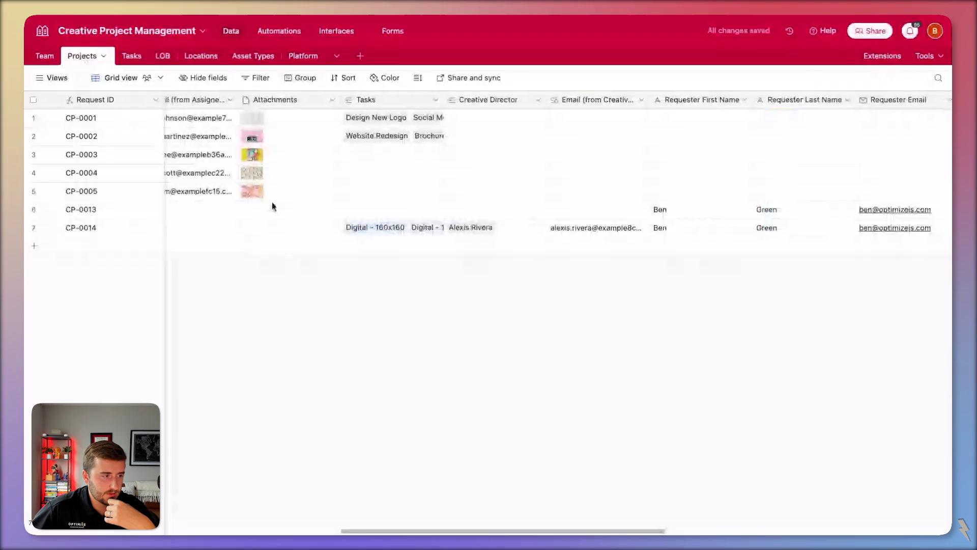
pyautogui.hscroll(-10, 285, 206)
pyautogui.click(47, 56)
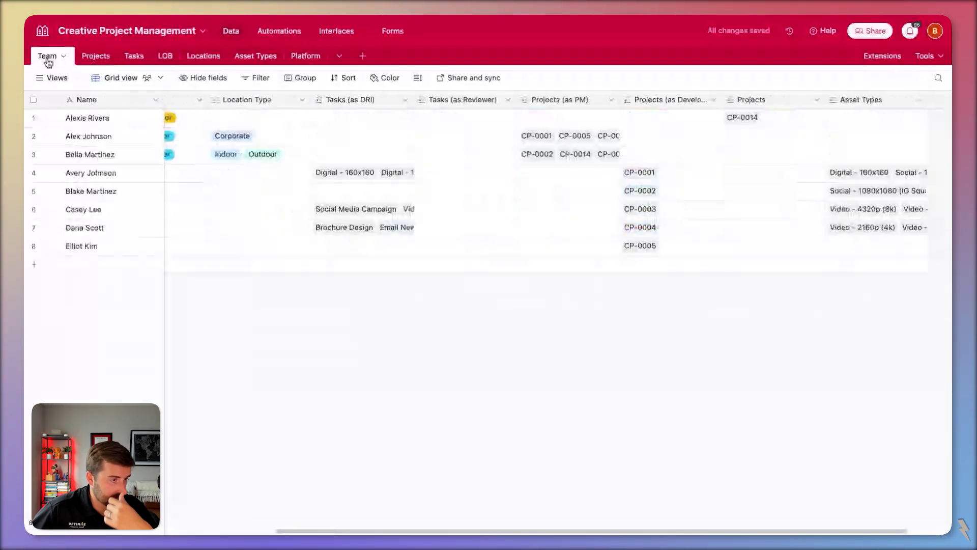
pyautogui.hscroll(-5, 286, 160)
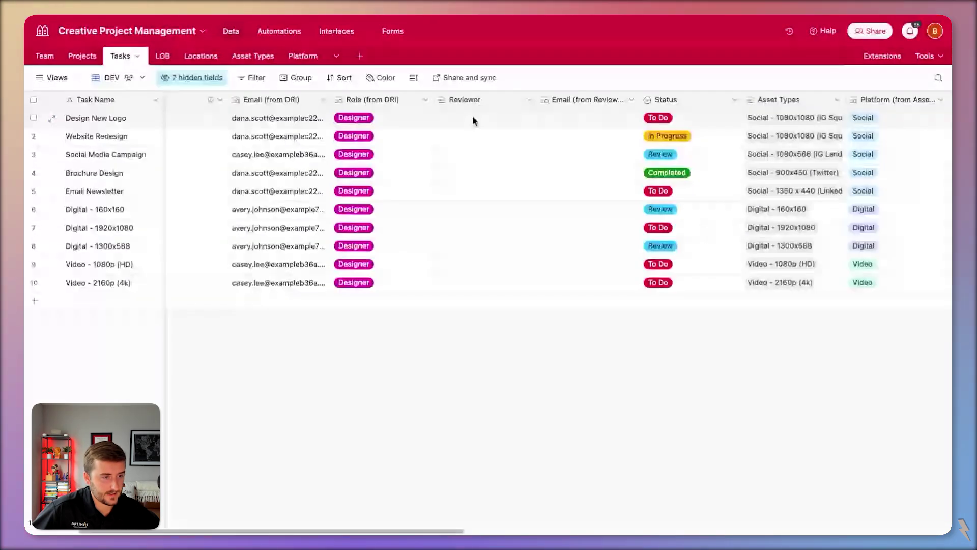
# - Paste the Creative Director into every task's Reviewer cell and check the Email (from Reviewer) lookup
pyautogui.click(464, 99)
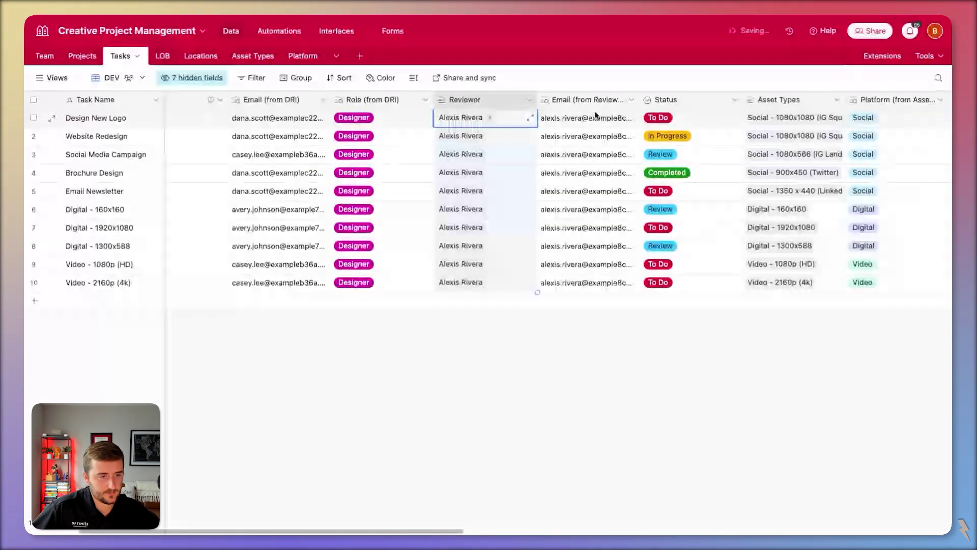
pyautogui.doubleClick(585, 100)
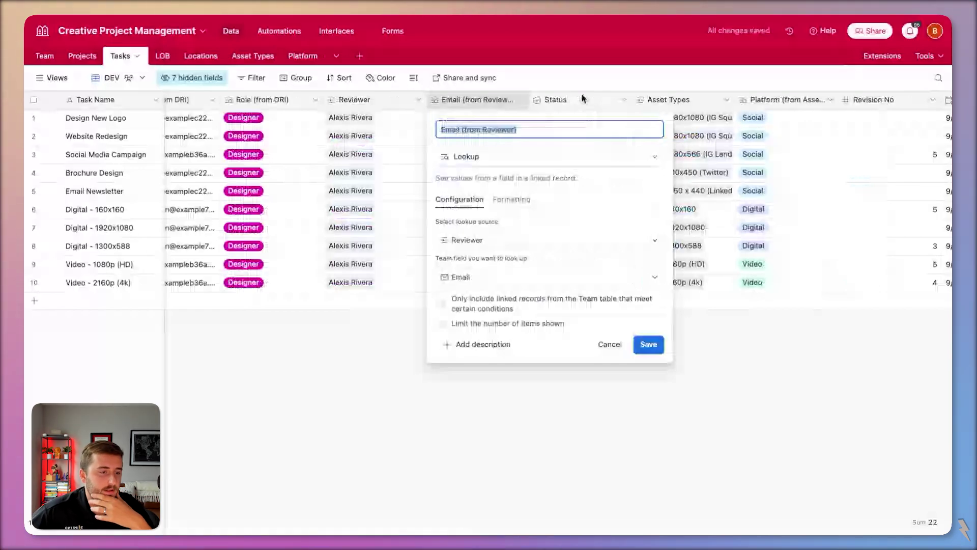
pyautogui.press('Return')
pyautogui.hscroll(2, 562, 100)
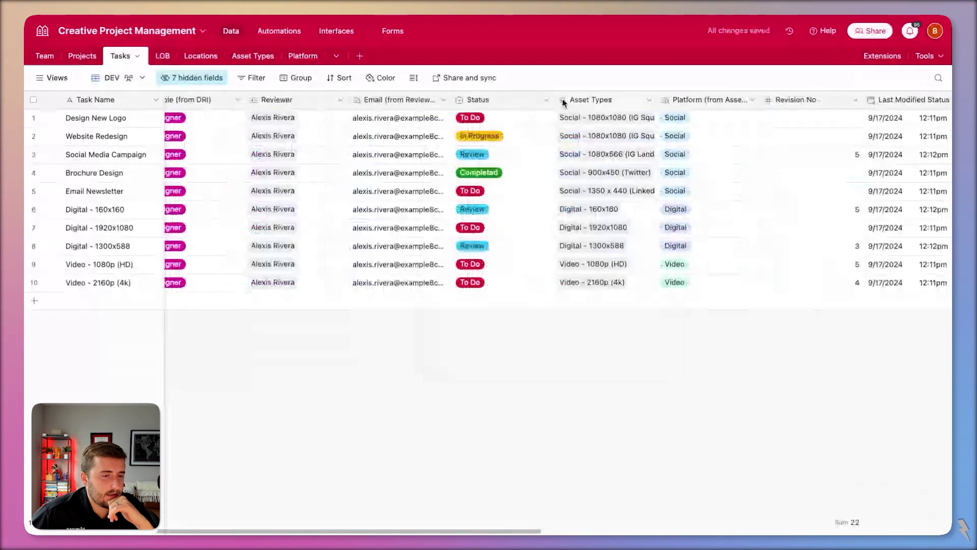
pyautogui.hscroll(5, 562, 100)
pyautogui.hscroll(3, 561, 100)
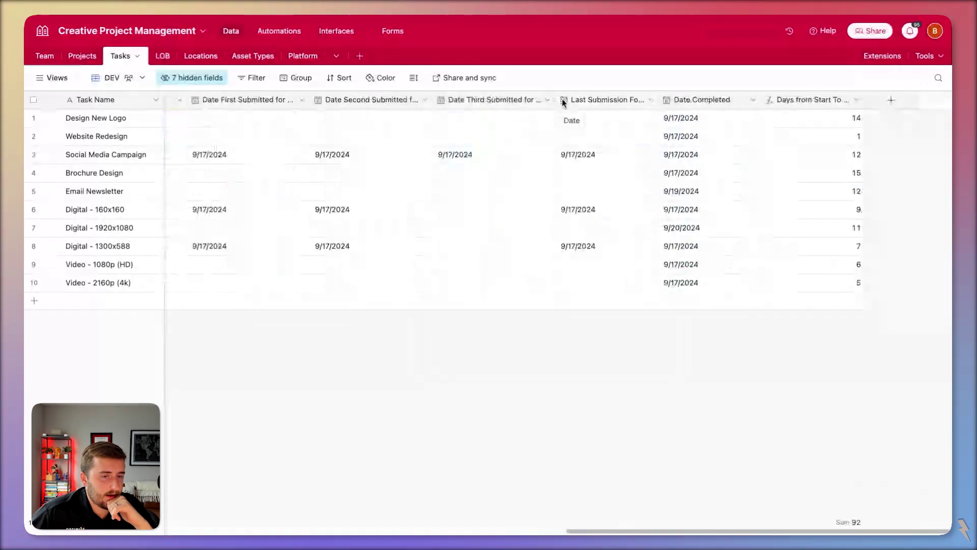
pyautogui.hscroll(-10, 562, 99)
pyautogui.click(181, 77)
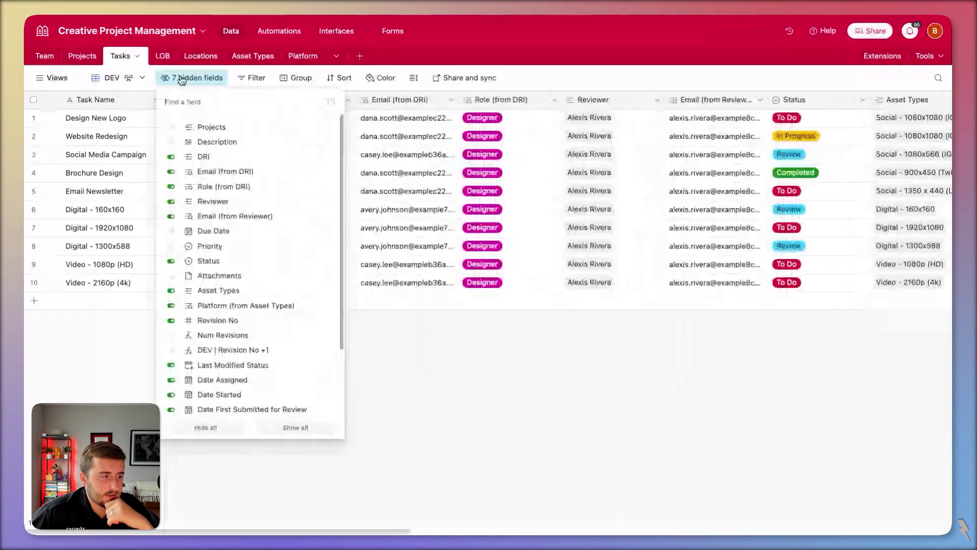
# - Unhide Projects and add Assigned PM, Assigned Designer, Creative Director and Requester Email lookups
pyautogui.click(197, 127)
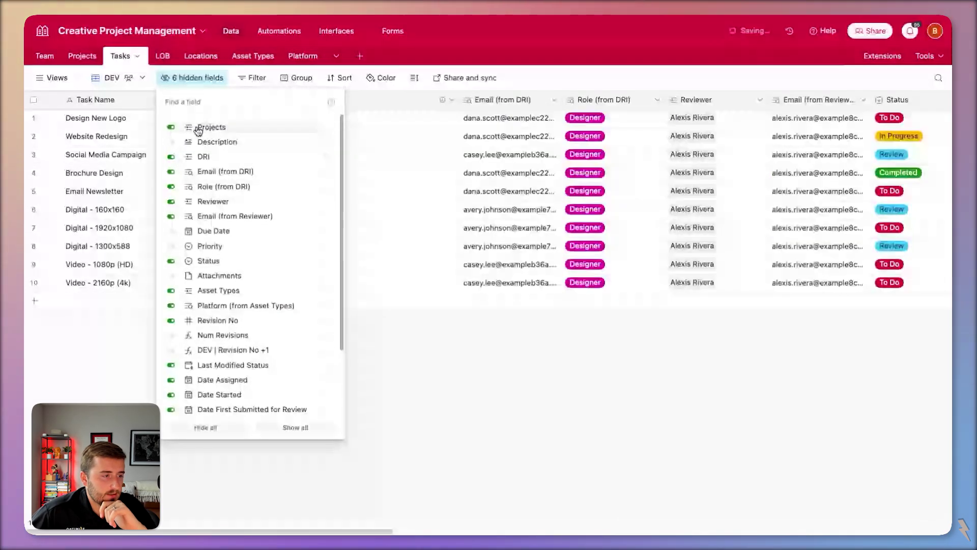
pyautogui.press('Escape')
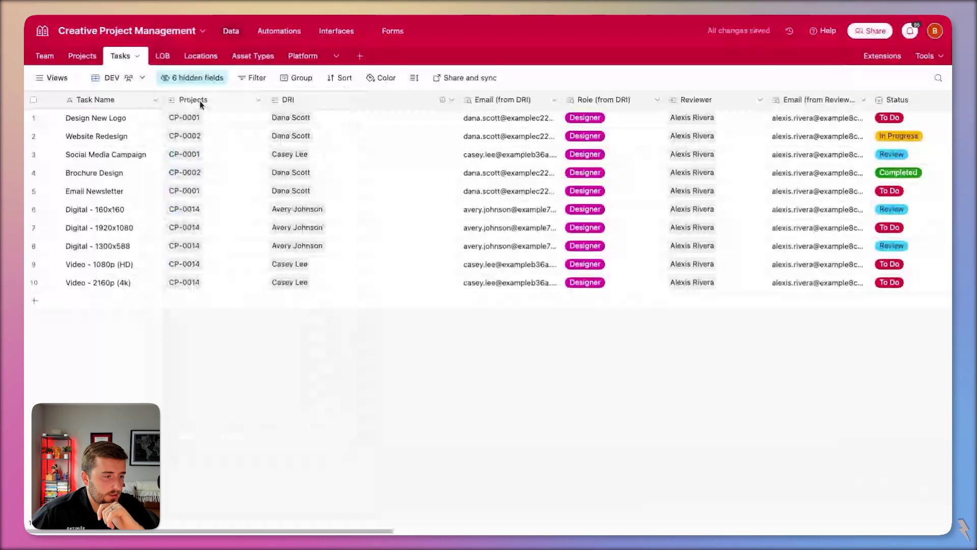
pyautogui.rightClick(199, 100)
pyautogui.click(332, 192)
pyautogui.write('email')
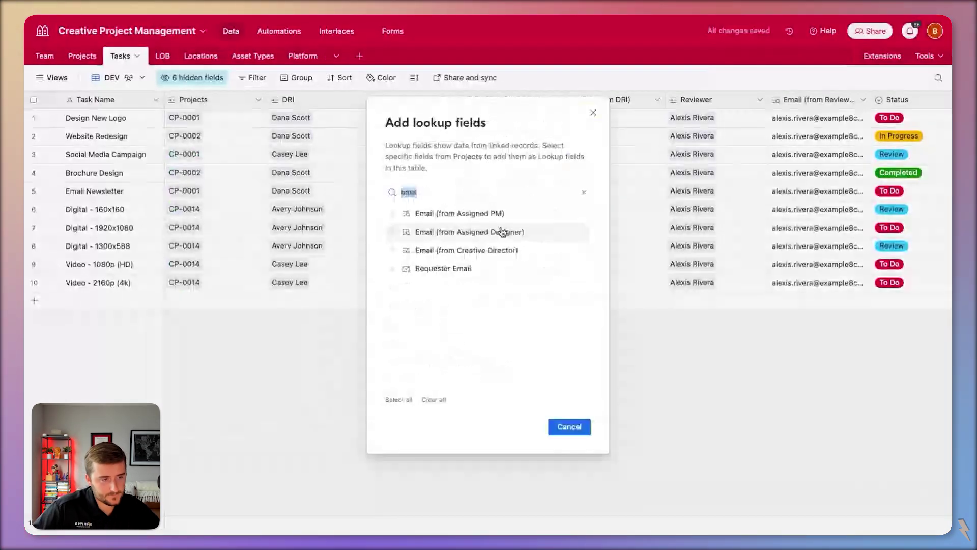
pyautogui.click(501, 231)
pyautogui.click(458, 213)
pyautogui.click(458, 250)
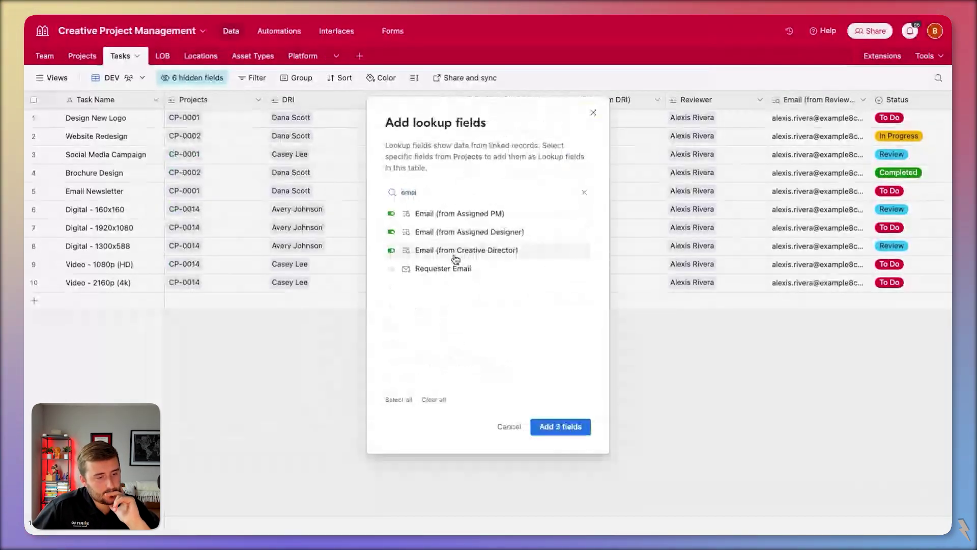
pyautogui.click(472, 269)
pyautogui.click(577, 426)
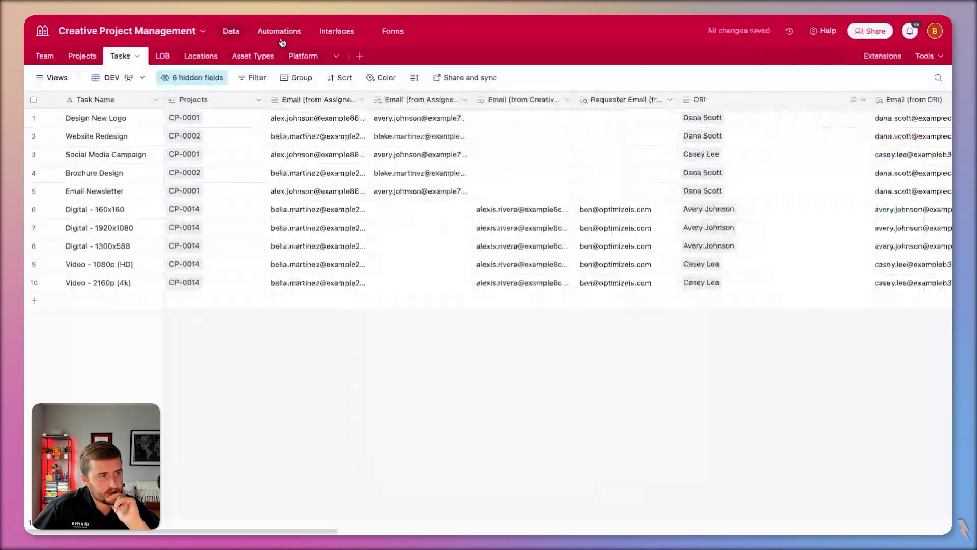
pyautogui.click(335, 31)
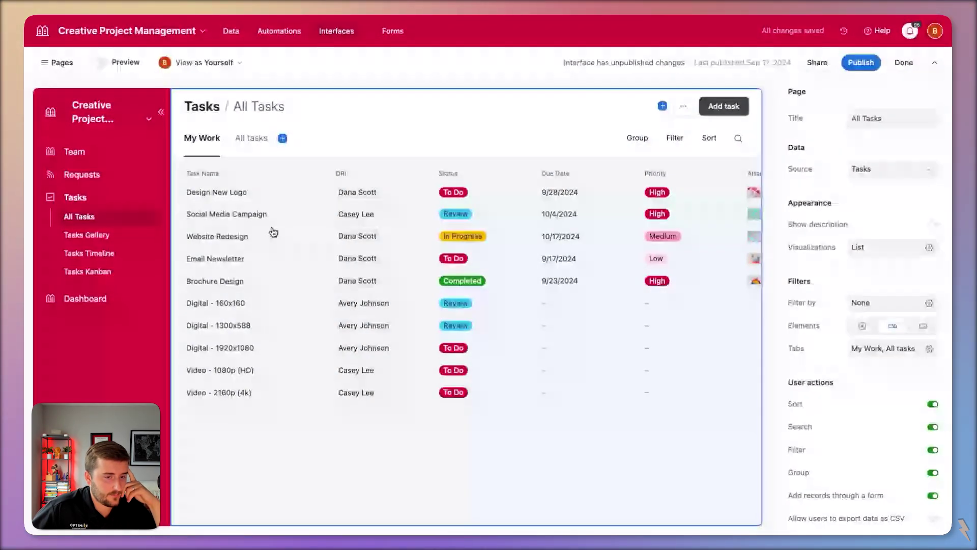
# - Filter the My Work tab on an email lookup matching the current user's email
pyautogui.click(202, 138)
pyautogui.click(865, 169)
pyautogui.click(691, 234)
pyautogui.write('e')
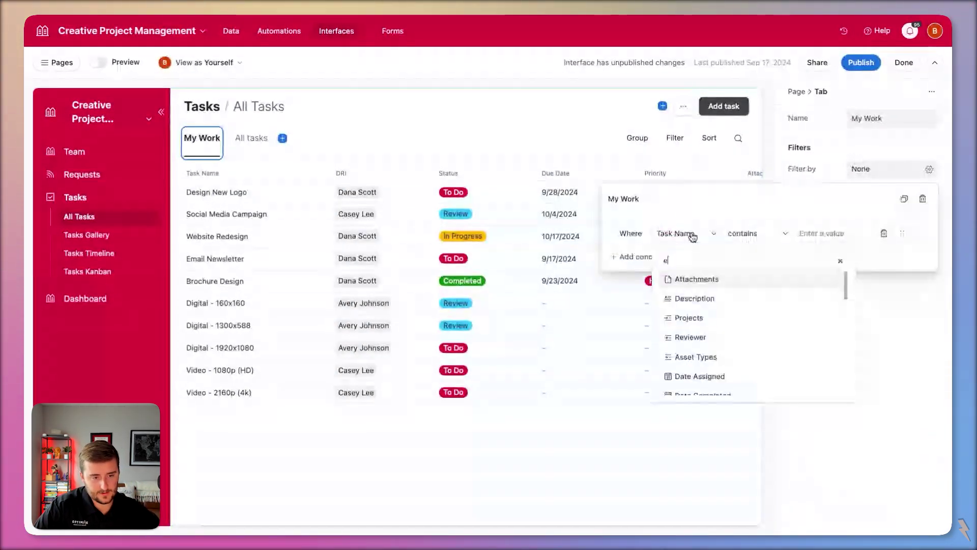
pyautogui.write('mail')
pyautogui.click(693, 279)
pyautogui.click(815, 233)
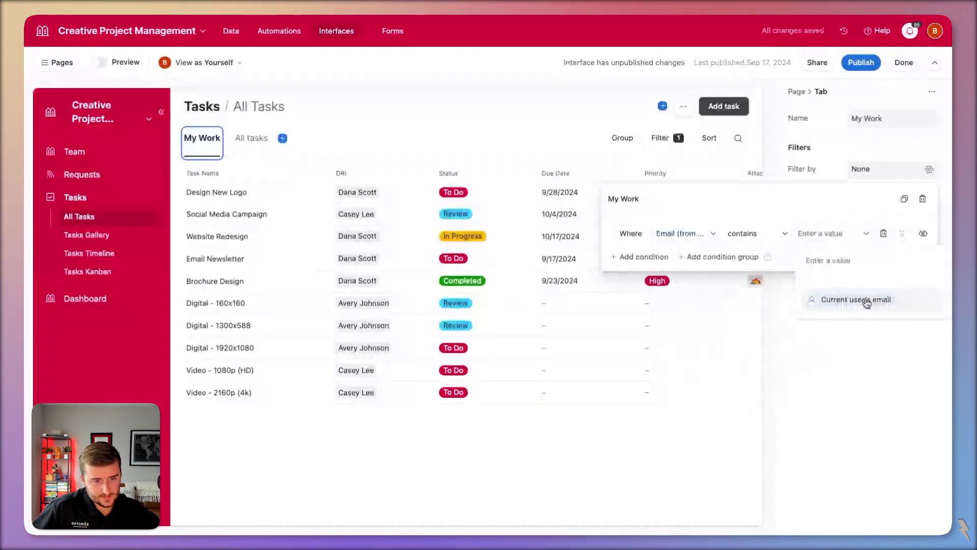
pyautogui.click(866, 299)
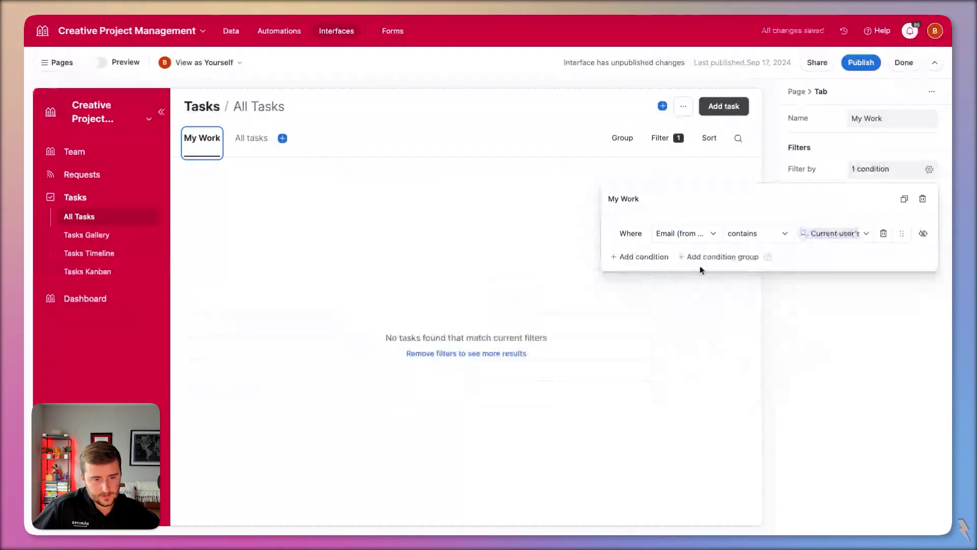
# - Add a Status 'is any of' Needs Assigned, To Do, In Progress condition joined with 'and'
pyautogui.click(712, 256)
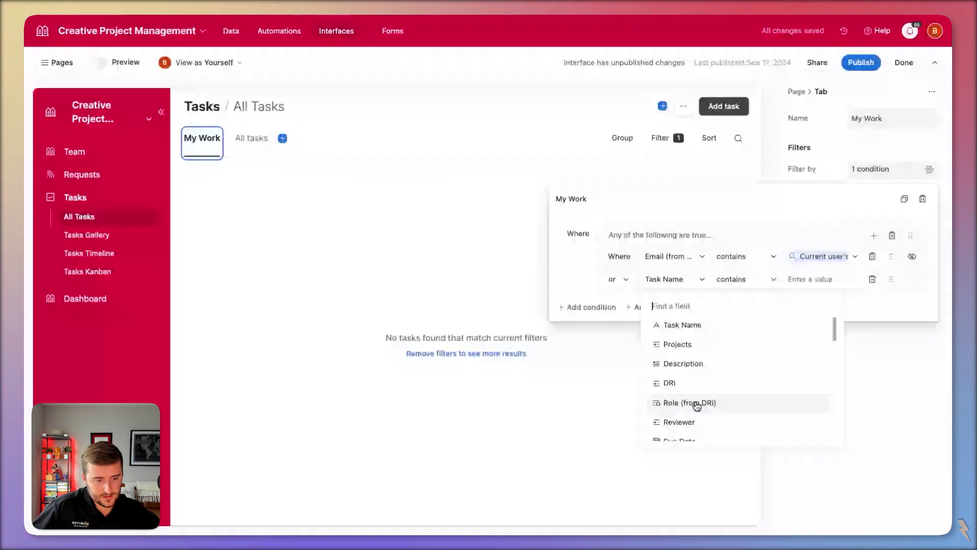
pyautogui.scroll(-3, 695, 406)
pyautogui.click(713, 426)
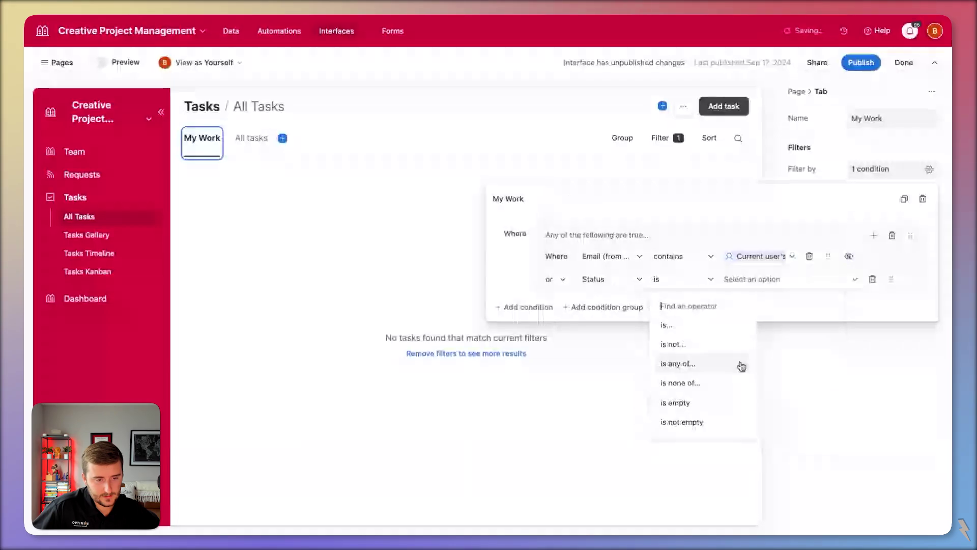
pyautogui.click(741, 366)
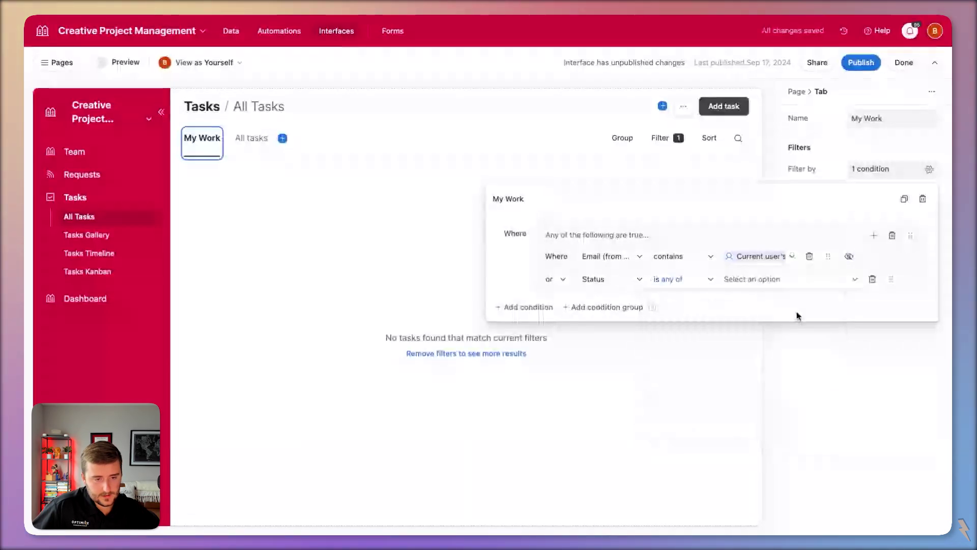
pyautogui.click(789, 279)
pyautogui.click(778, 326)
pyautogui.click(809, 347)
pyautogui.click(806, 371)
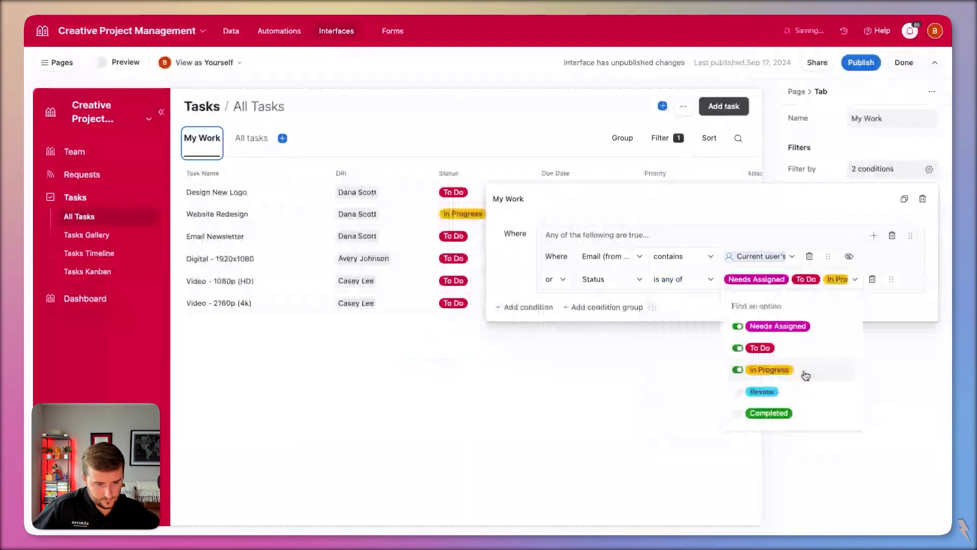
pyautogui.click(555, 279)
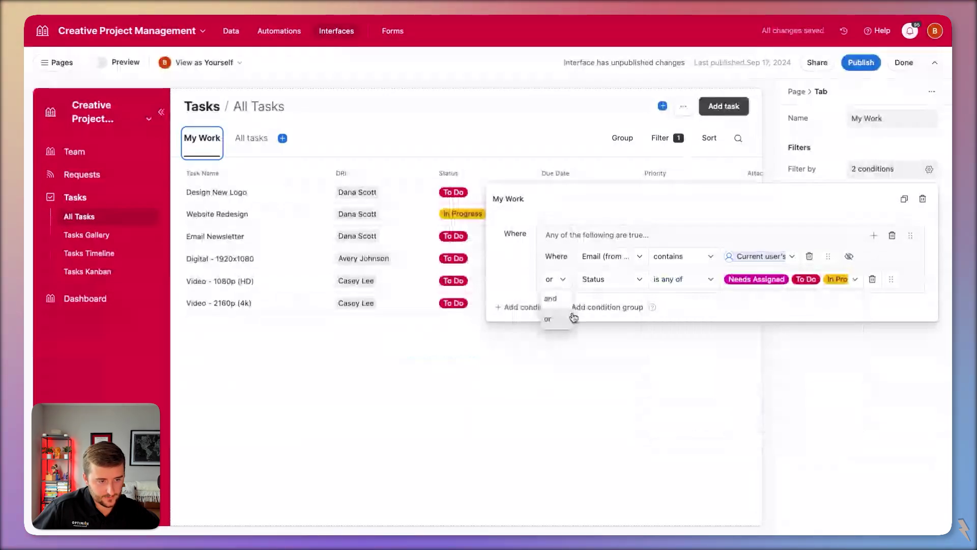
pyautogui.click(547, 356)
pyautogui.click(590, 307)
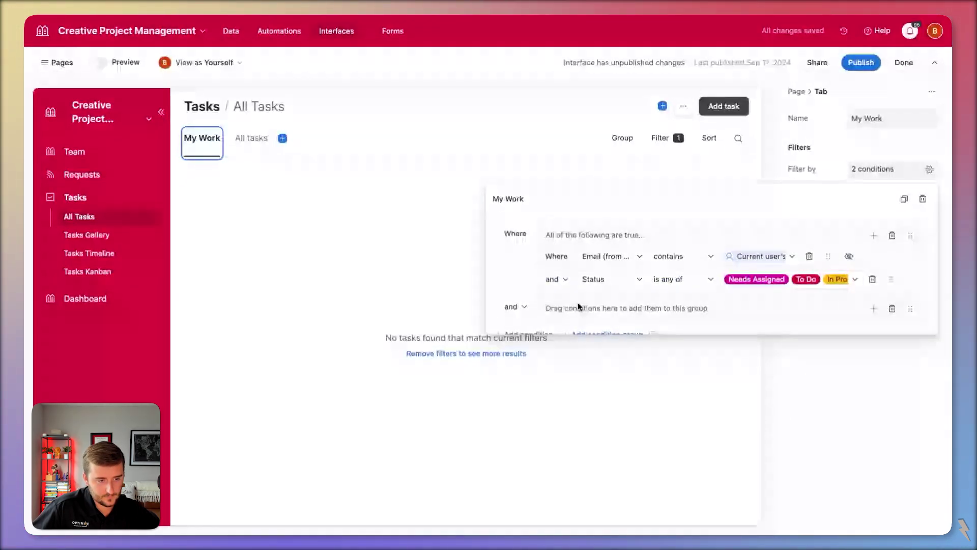
# - Make the new group an 'or' alternative where Email (from Reviewer) matches the current user's email
pyautogui.click(515, 307)
pyautogui.click(523, 348)
pyautogui.click(873, 309)
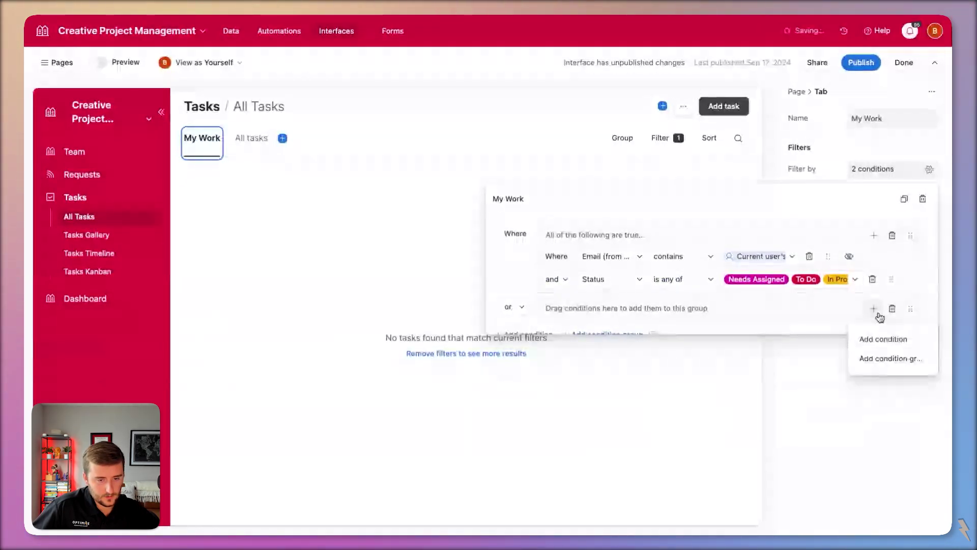
pyautogui.click(883, 338)
pyautogui.scroll(-1, 608, 312)
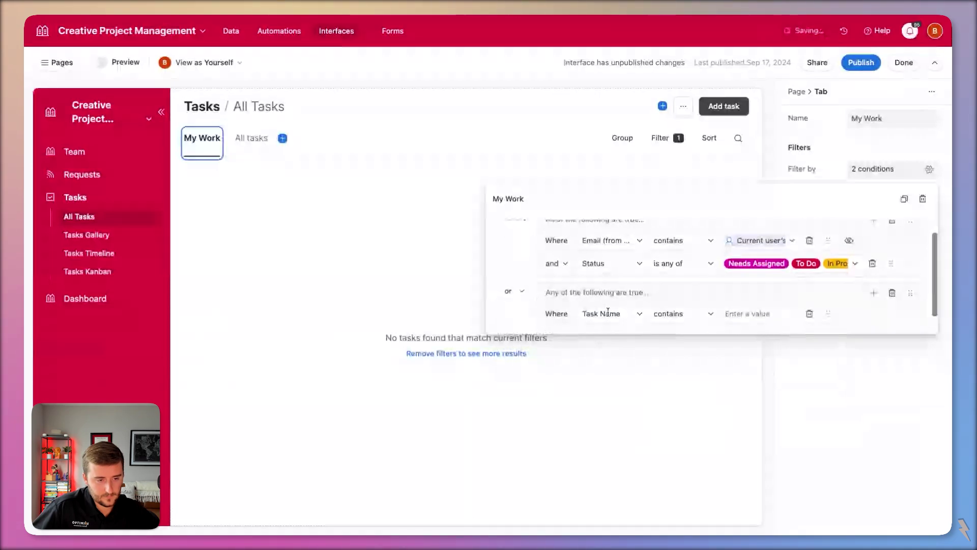
pyautogui.click(608, 311)
pyautogui.scroll(-1, 649, 363)
pyautogui.scroll(1, 651, 364)
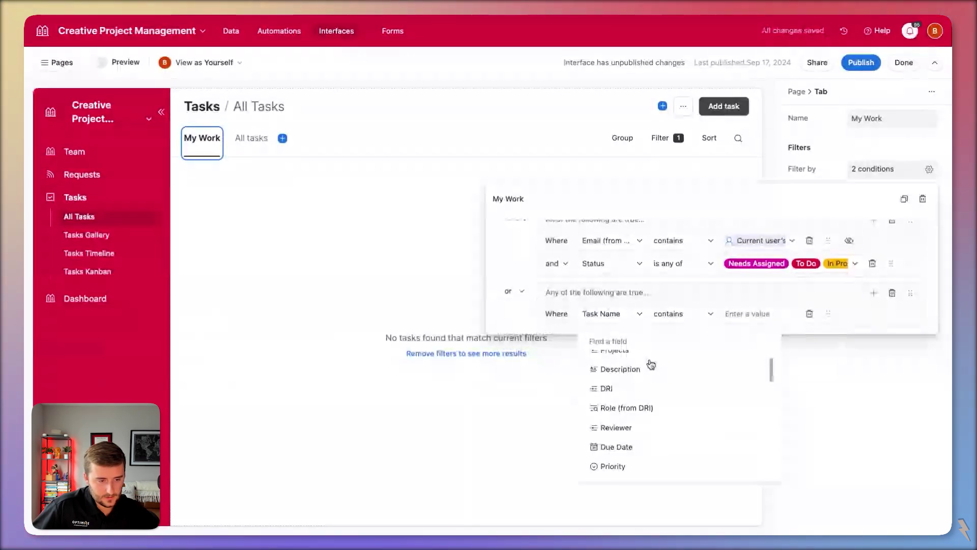
pyautogui.write('re')
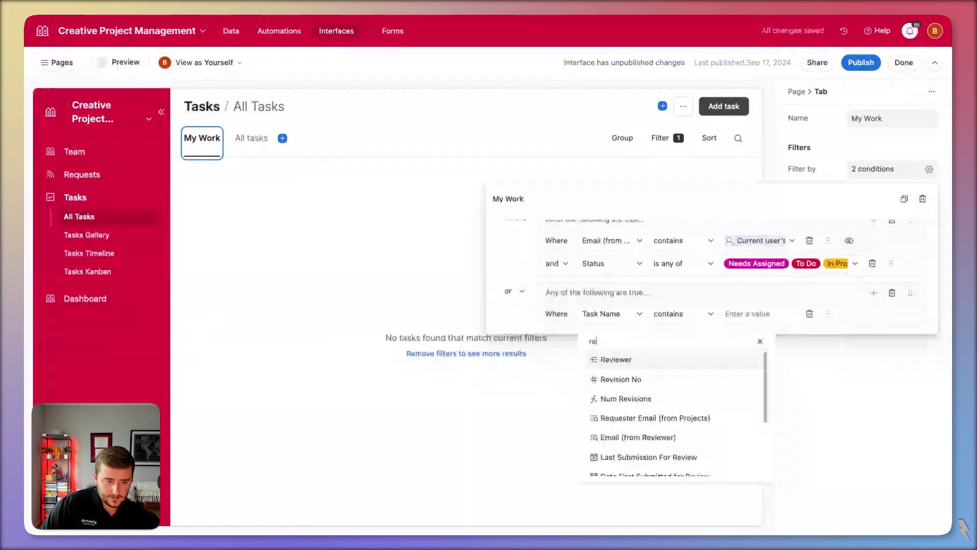
pyautogui.click(620, 429)
pyautogui.click(753, 313)
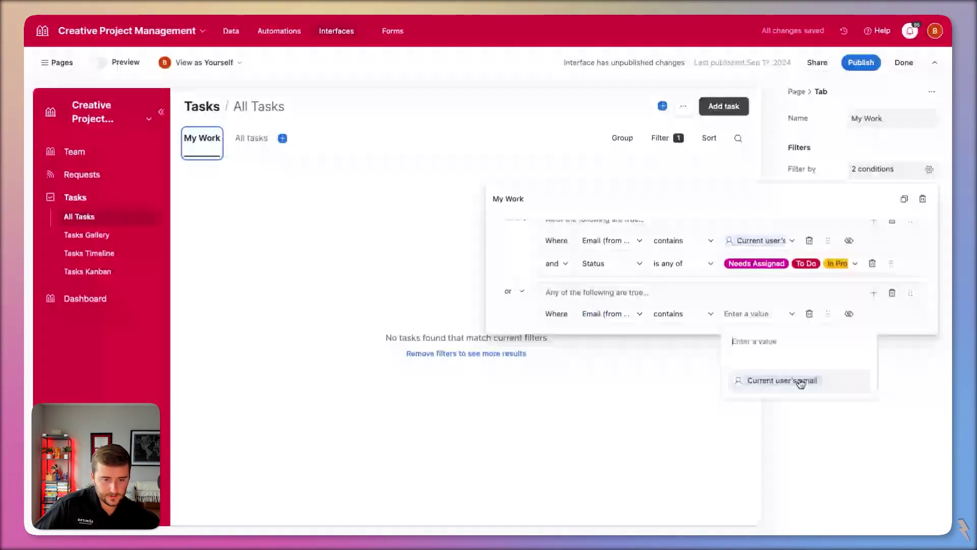
pyautogui.click(801, 380)
# - Add a Status is Review condition joined by 'and' in that group, then another empty group
pyautogui.click(873, 271)
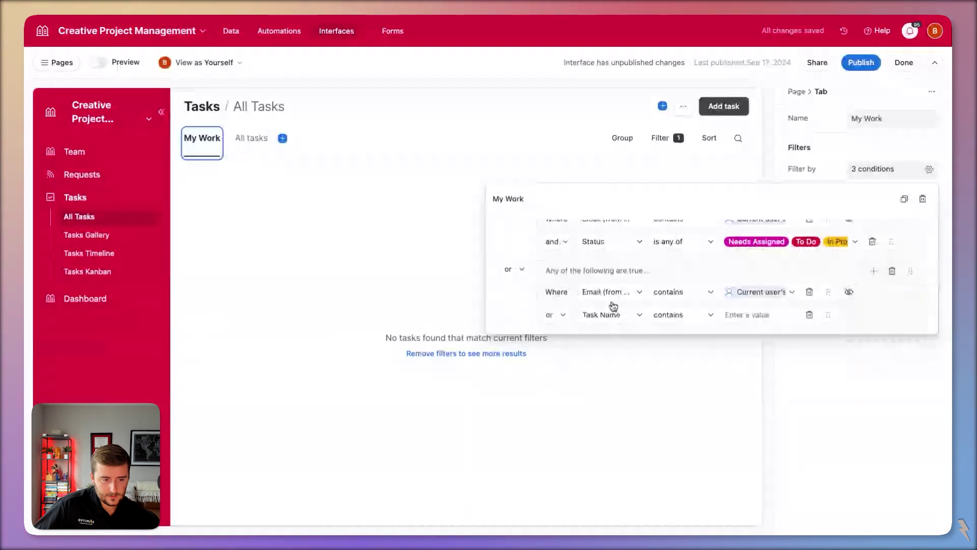
pyautogui.click(616, 314)
pyautogui.click(560, 314)
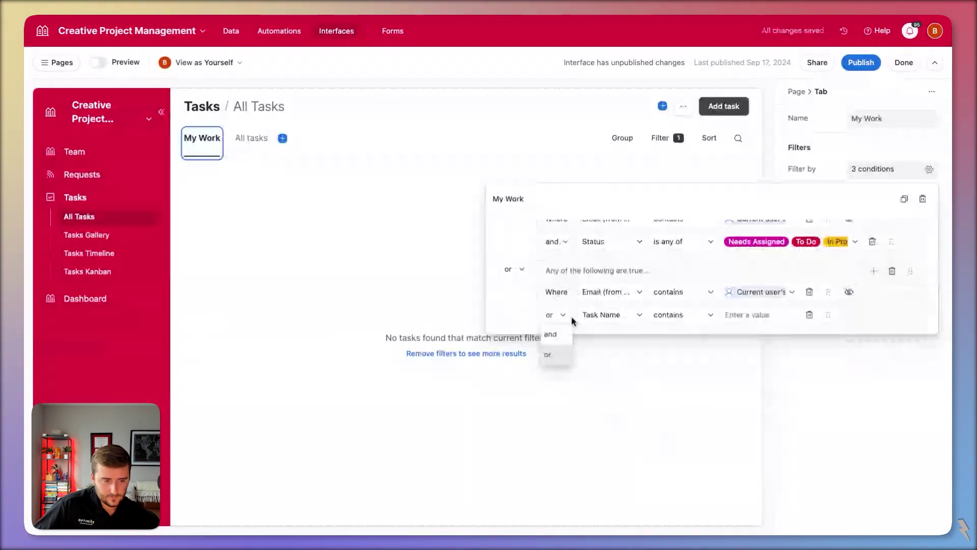
pyautogui.click(552, 334)
pyautogui.click(611, 314)
pyautogui.write('st')
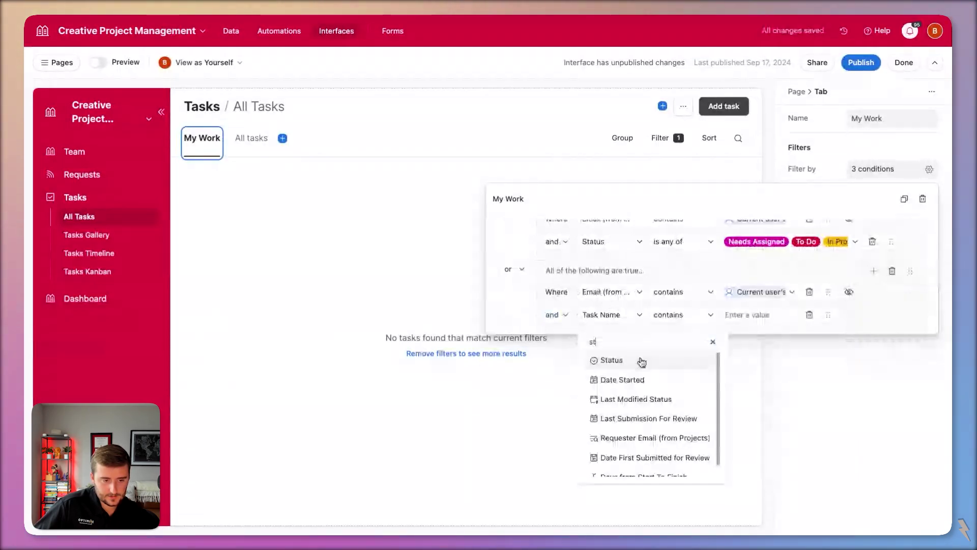
pyautogui.click(639, 362)
pyautogui.click(790, 426)
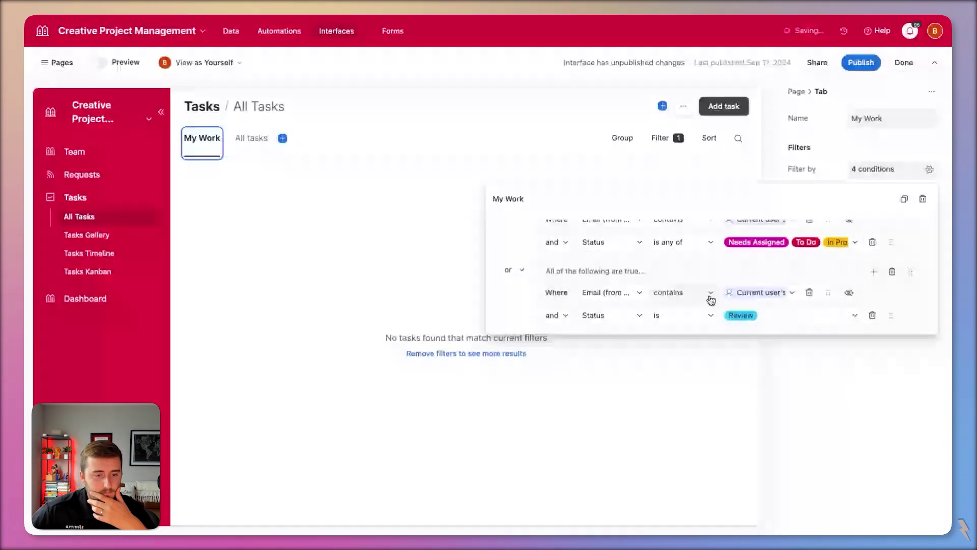
pyautogui.scroll(-1, 701, 295)
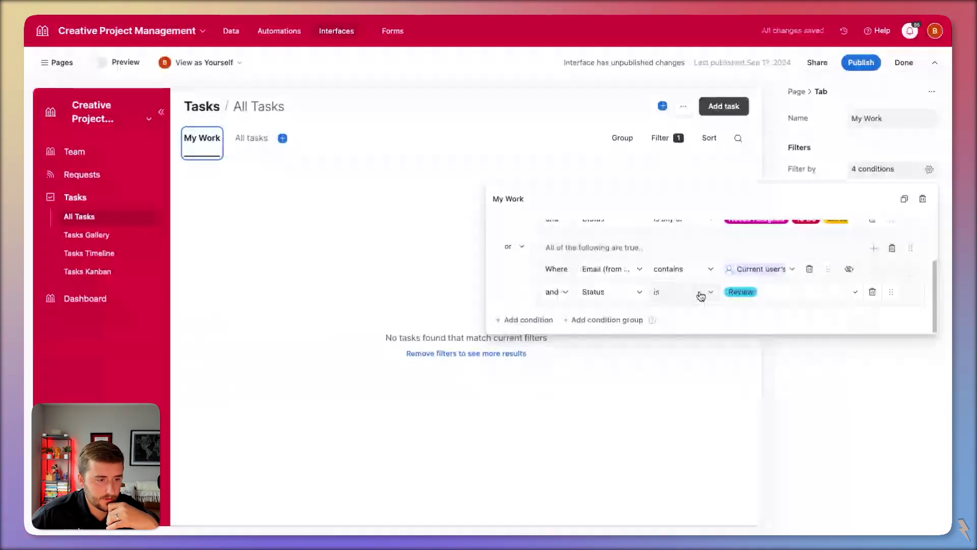
pyautogui.scroll(2, 579, 281)
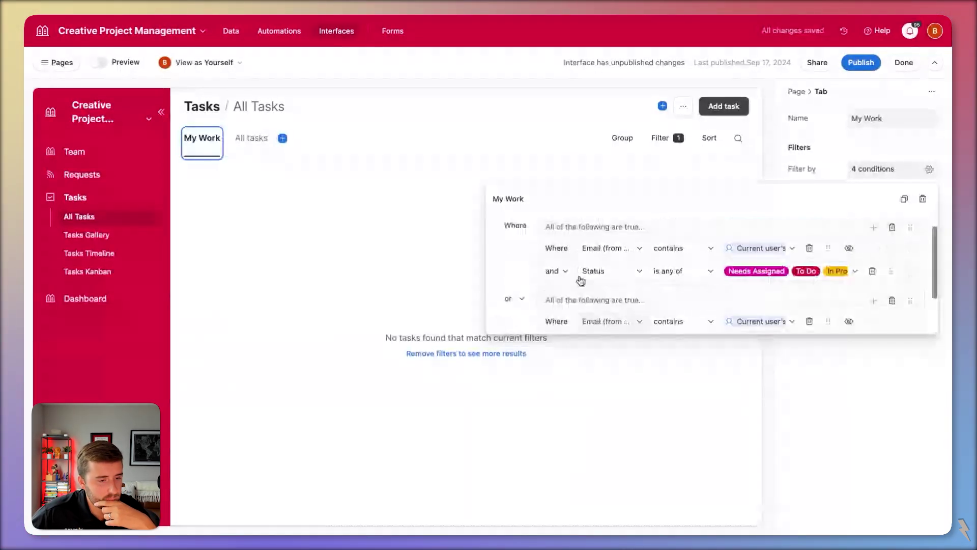
pyautogui.scroll(-2, 580, 281)
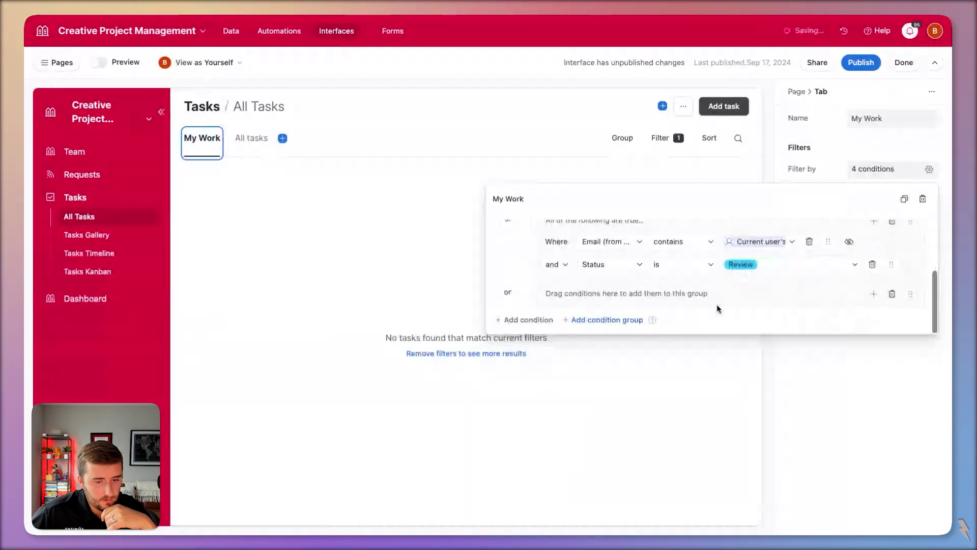
pyautogui.click(873, 294)
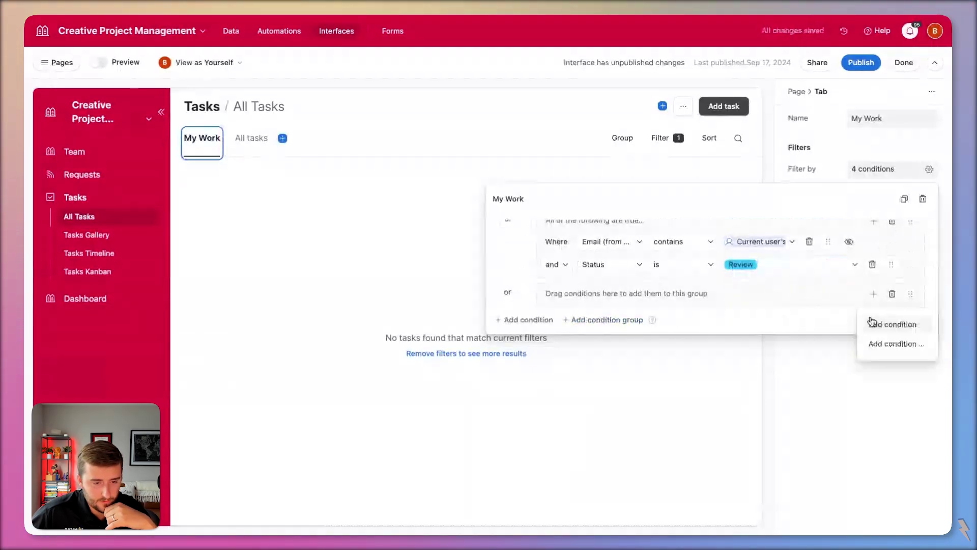
# - Add a nested condition group to the My Work filter using an email field
pyautogui.click(872, 323)
pyautogui.click(874, 270)
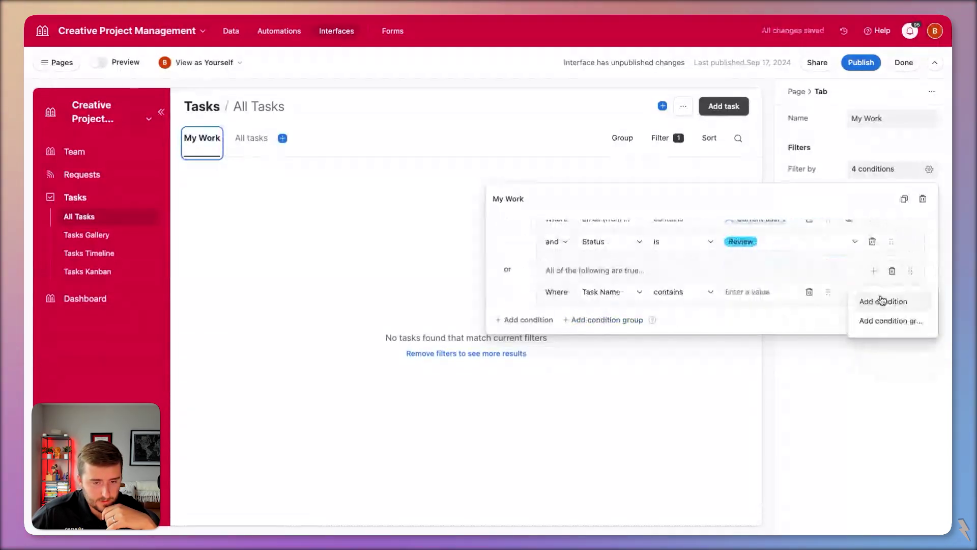
pyautogui.click(895, 321)
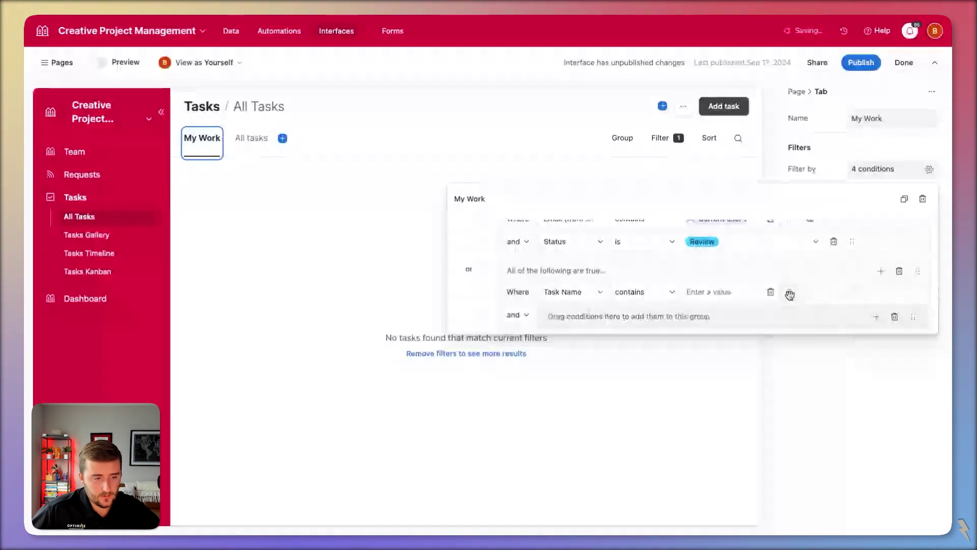
pyautogui.click(662, 316)
pyautogui.scroll(-10, 631, 391)
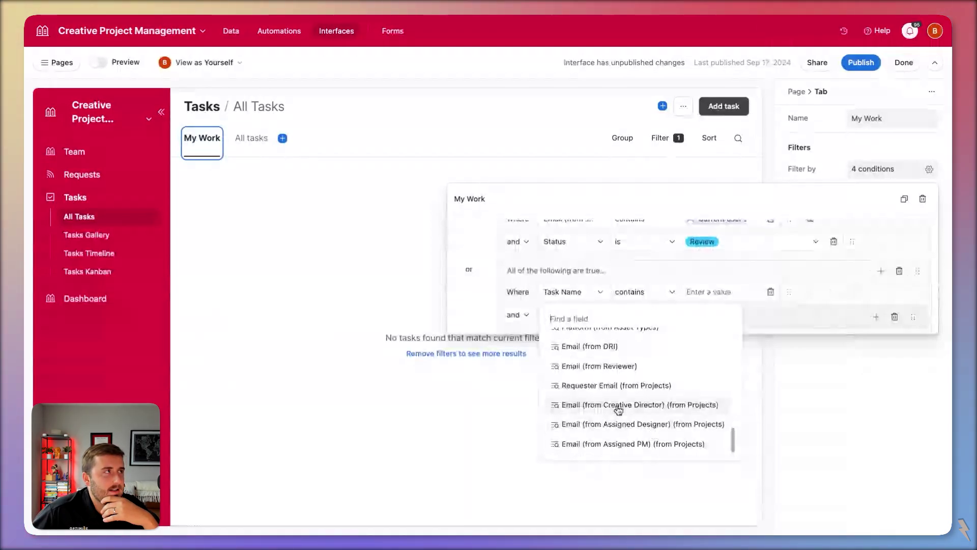
pyautogui.click(653, 452)
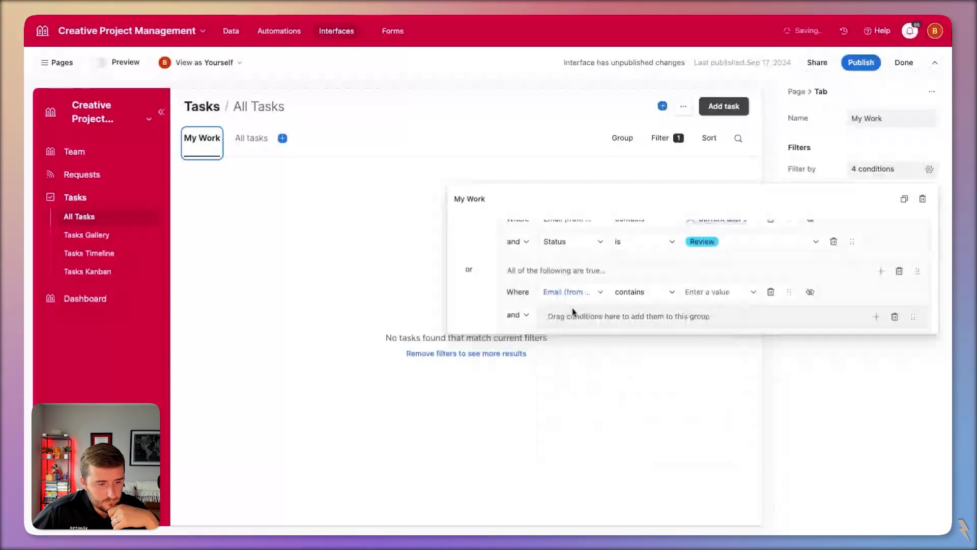
# - Set the nested condition to Status is any of Needs Assigned, To Do, In Progress, Review
pyautogui.click(573, 312)
pyautogui.write('sta')
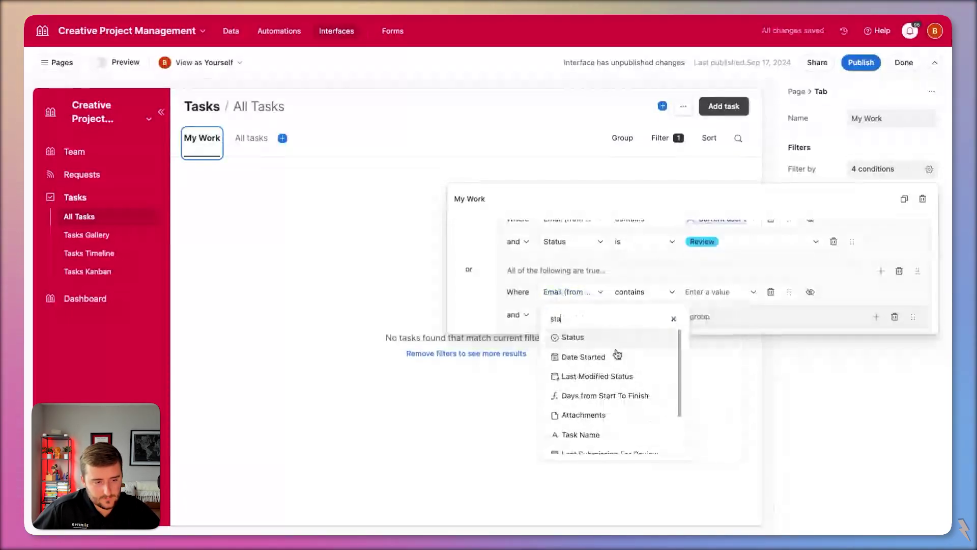
pyautogui.click(611, 337)
pyautogui.click(638, 292)
pyautogui.click(662, 377)
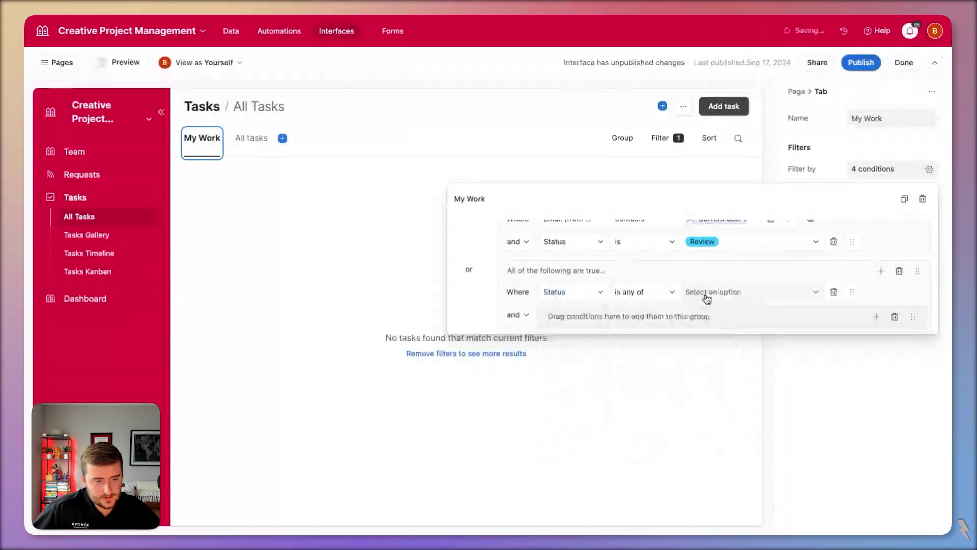
pyautogui.click(707, 298)
pyautogui.click(738, 337)
pyautogui.click(748, 360)
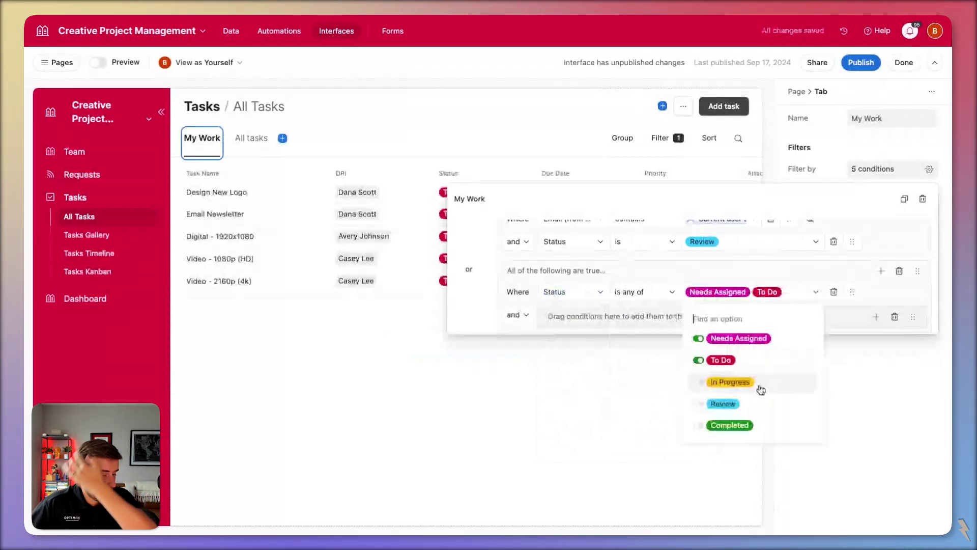
pyautogui.click(761, 384)
pyautogui.click(763, 403)
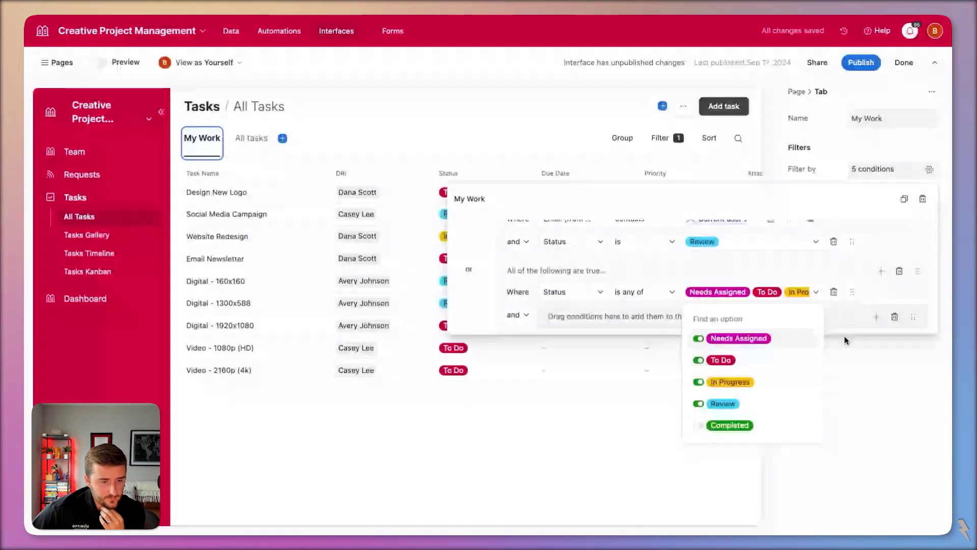
# - Replace the empty group with an Email contains current user's email condition, then open the Team table
pyautogui.click(875, 318)
pyautogui.click(890, 301)
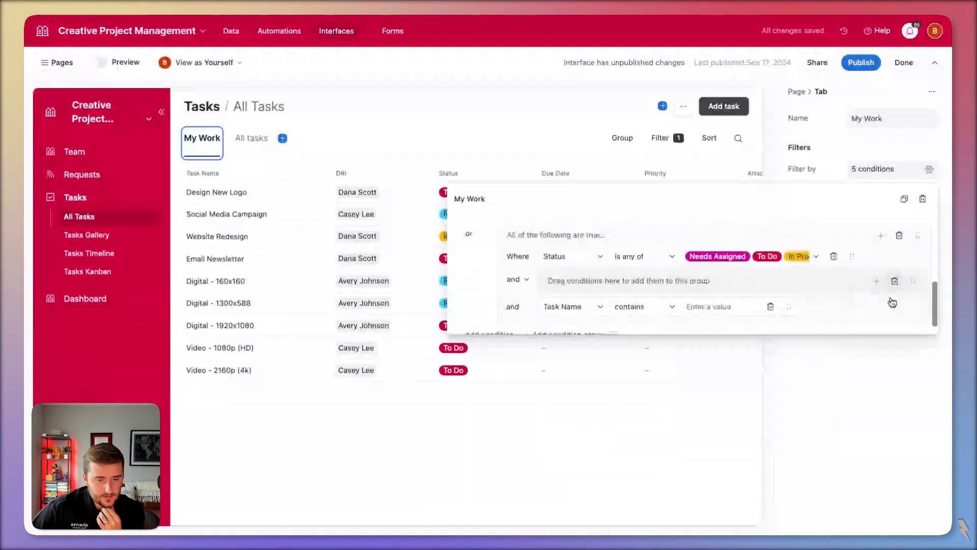
pyautogui.click(895, 280)
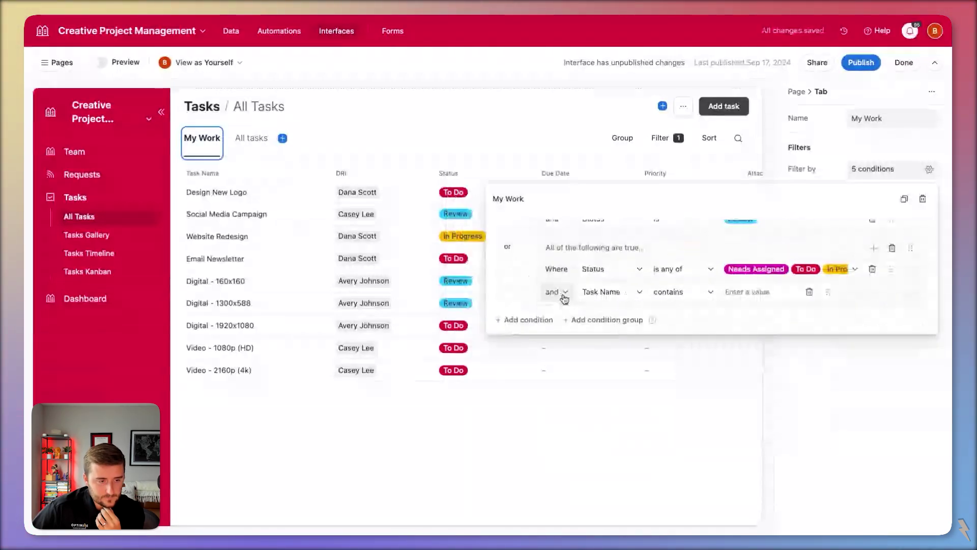
pyautogui.click(609, 291)
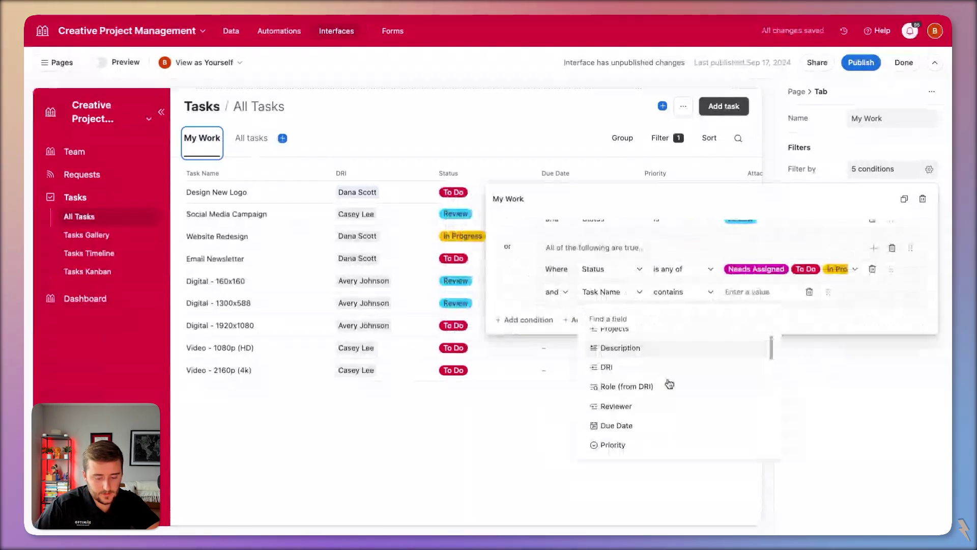
pyautogui.write('email')
pyautogui.click(687, 404)
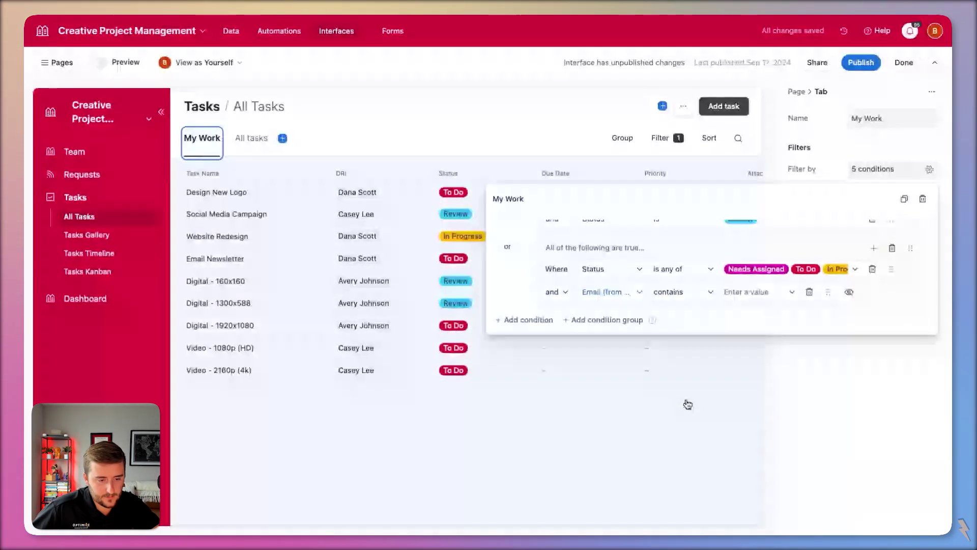
pyautogui.click(777, 291)
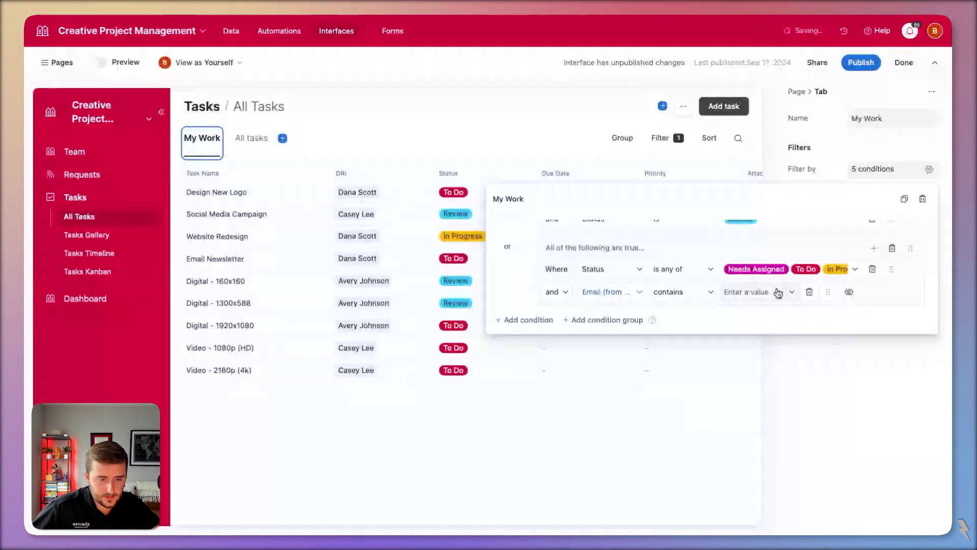
pyautogui.click(232, 32)
pyautogui.click(50, 56)
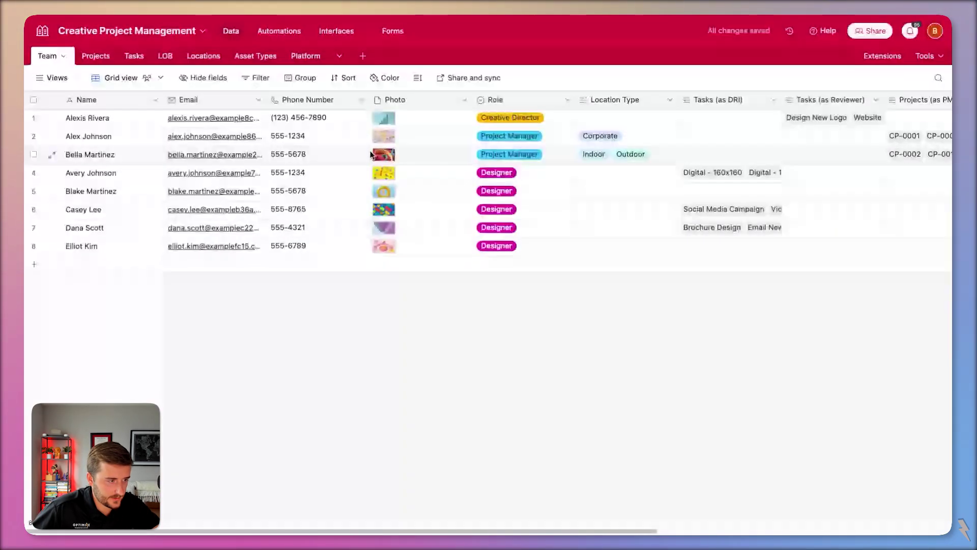
# - Set the fourth team member's Email to the current user's address, then reselect the interface task list
pyautogui.click(228, 181)
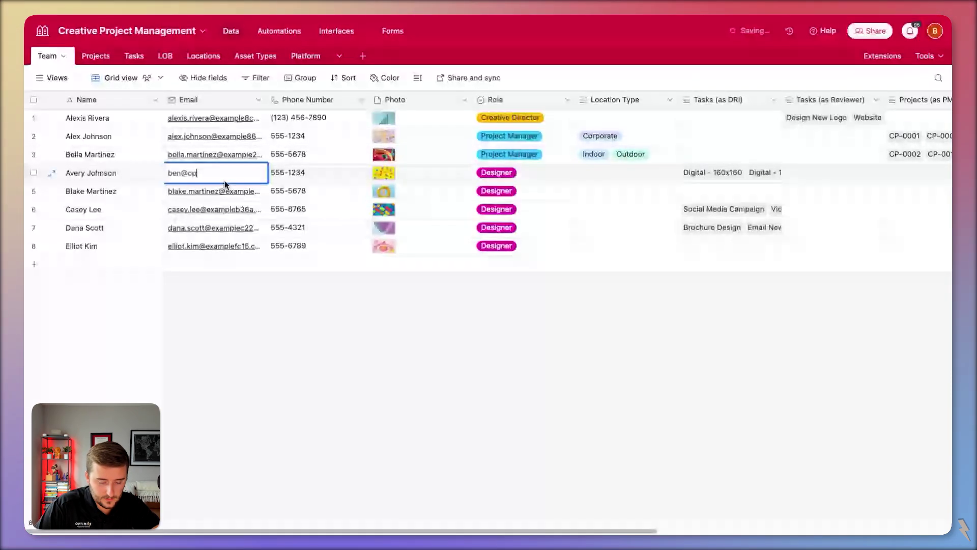
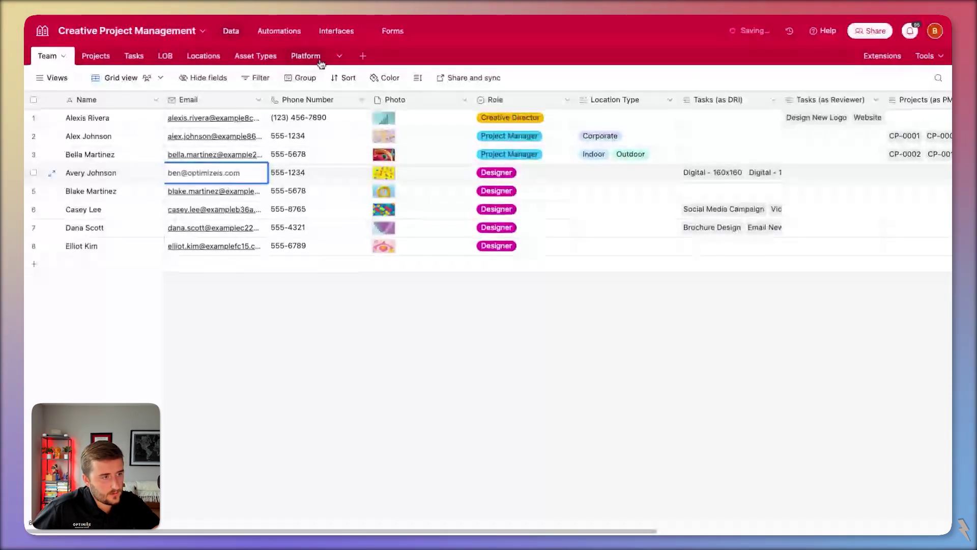
pyautogui.click(332, 32)
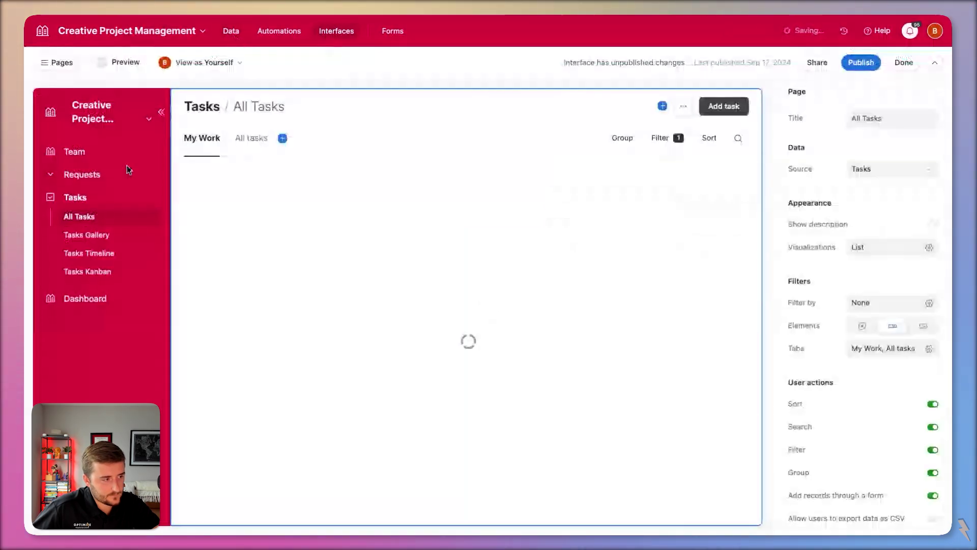
pyautogui.click(480, 277)
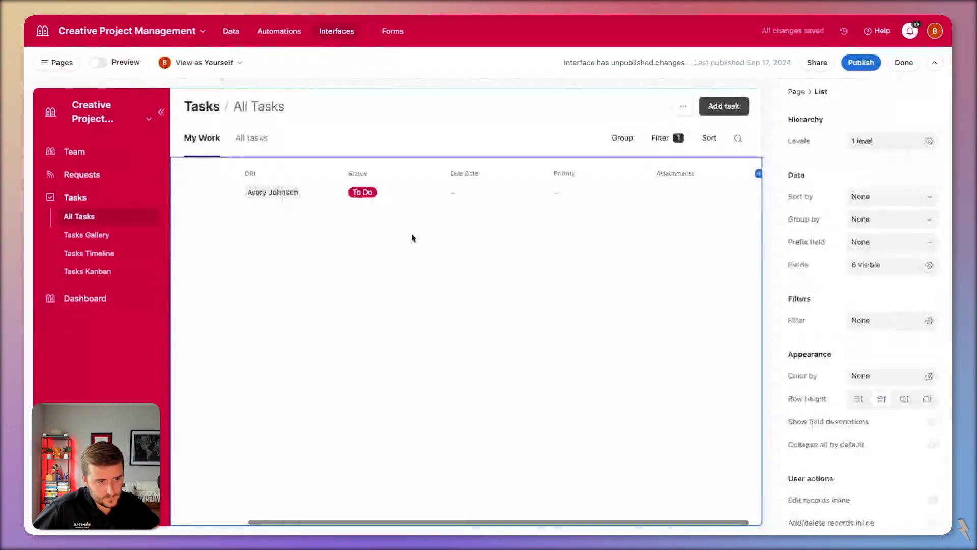
pyautogui.hscroll(-3, 356, 213)
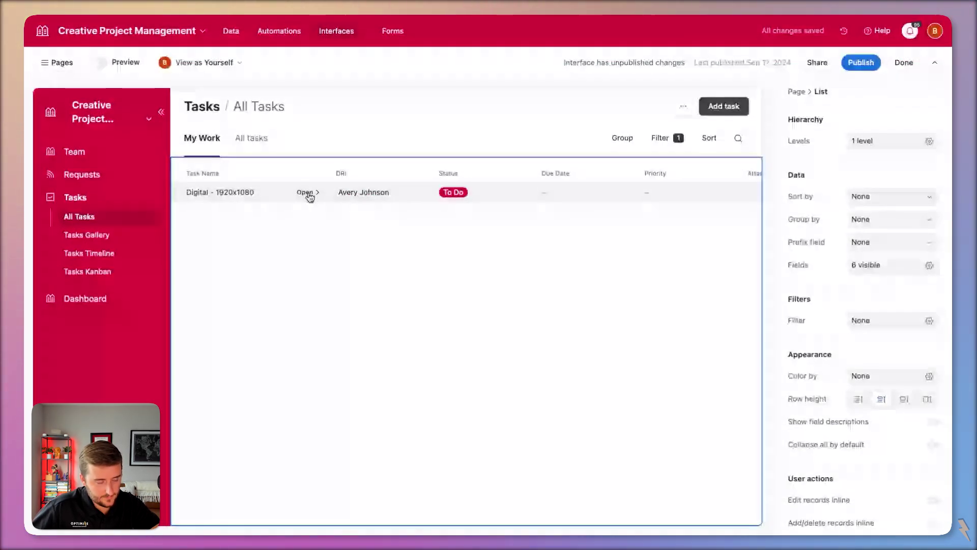
# - Open the Digital - 1920x1080 task detail, check its Status options, and add a group section
pyautogui.click(307, 193)
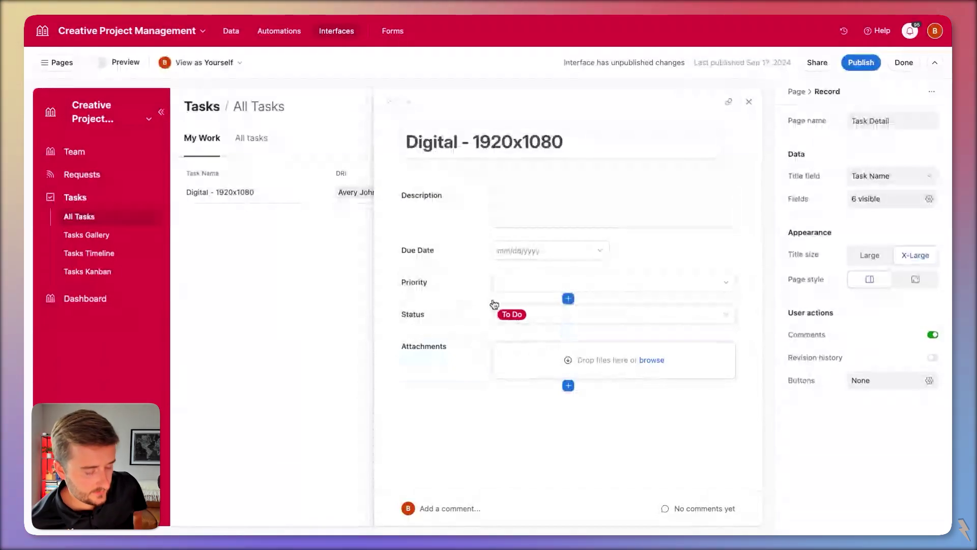
pyautogui.click(469, 316)
pyautogui.click(526, 316)
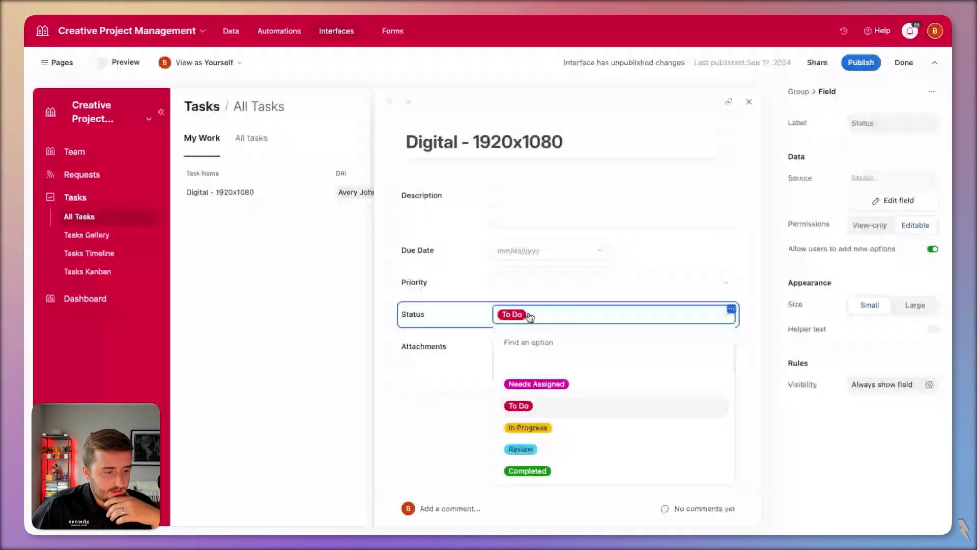
pyautogui.click(465, 421)
pyautogui.click(579, 399)
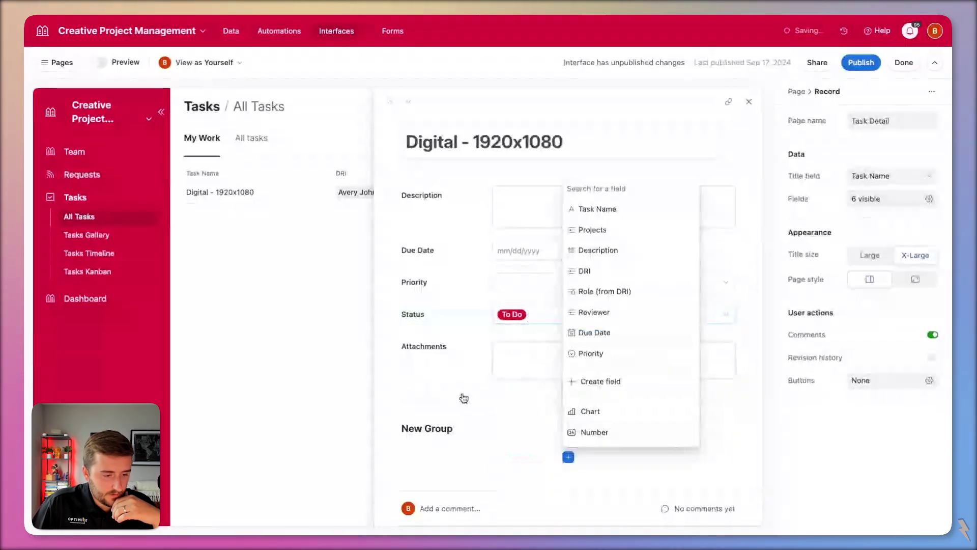
# - Name the group 'Access + Permissions' and add DRI plus a compact one-line Reviewer field
pyautogui.click(485, 431)
pyautogui.write('Access + ')
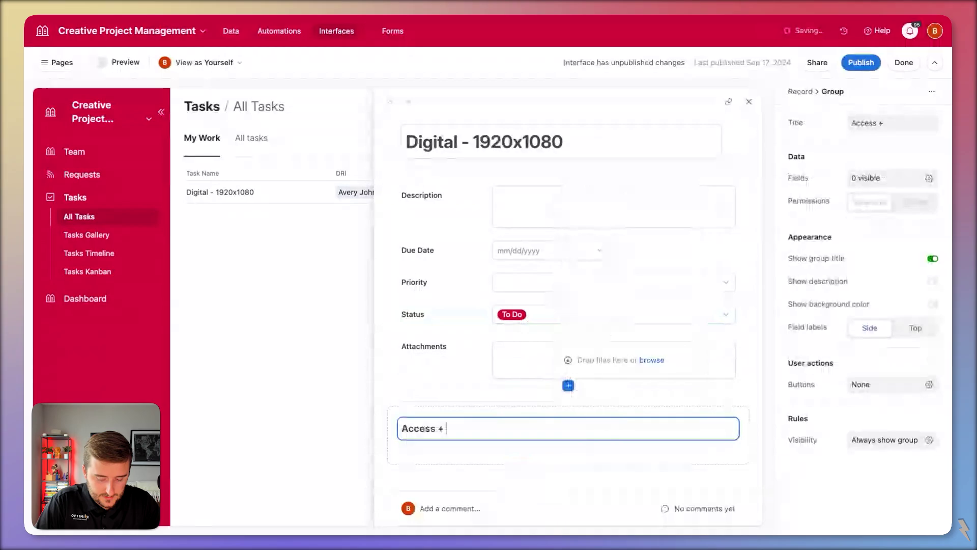
pyautogui.write('Permissi')
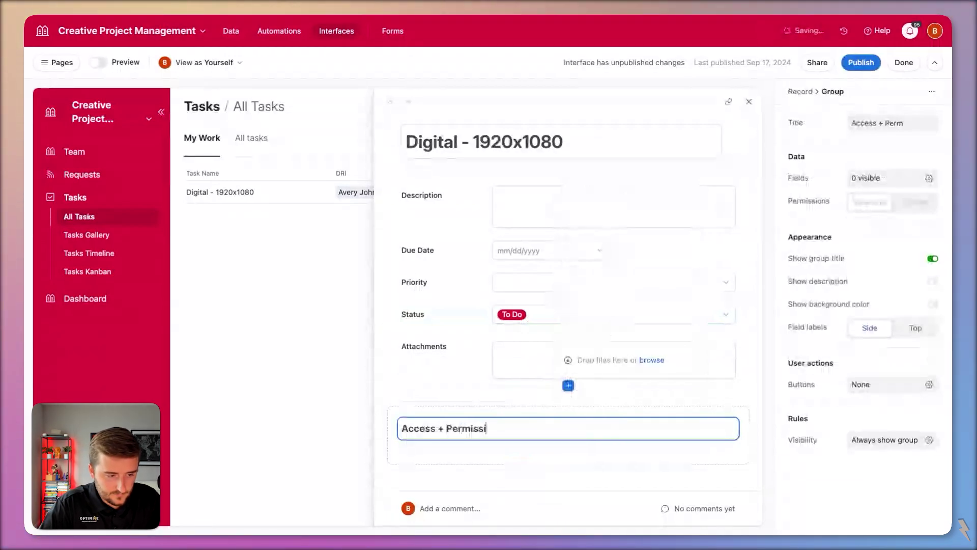
pyautogui.write('ons')
pyautogui.click(568, 385)
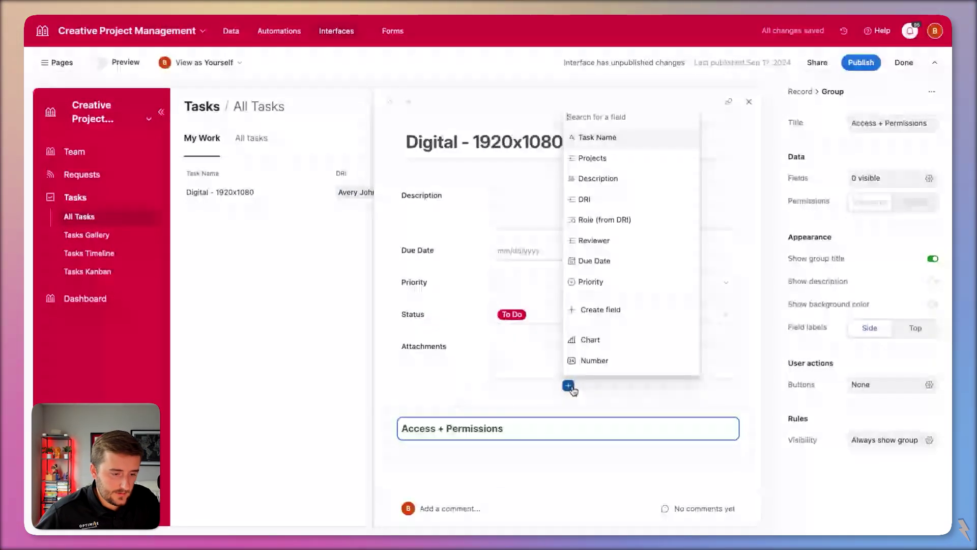
pyautogui.write('d')
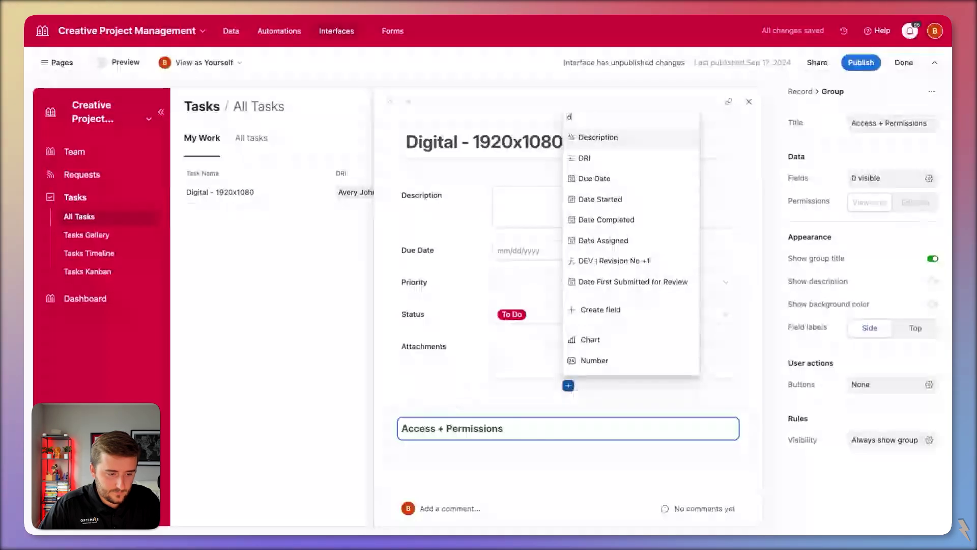
pyautogui.click(584, 158)
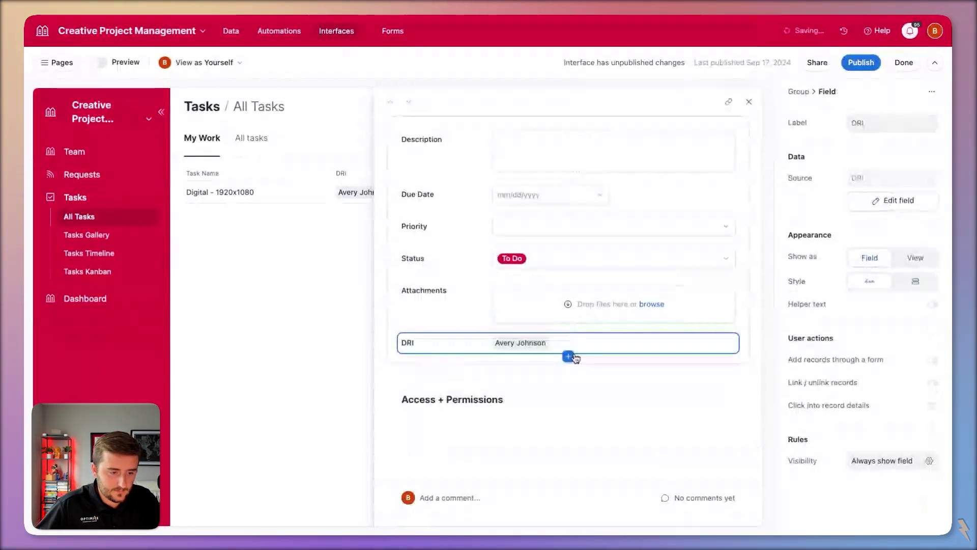
pyautogui.click(569, 356)
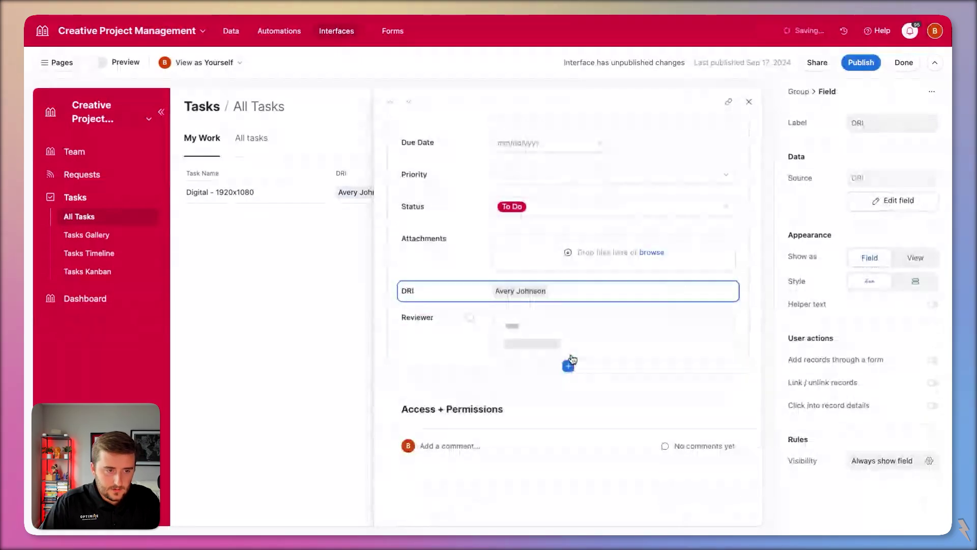
pyautogui.click(869, 281)
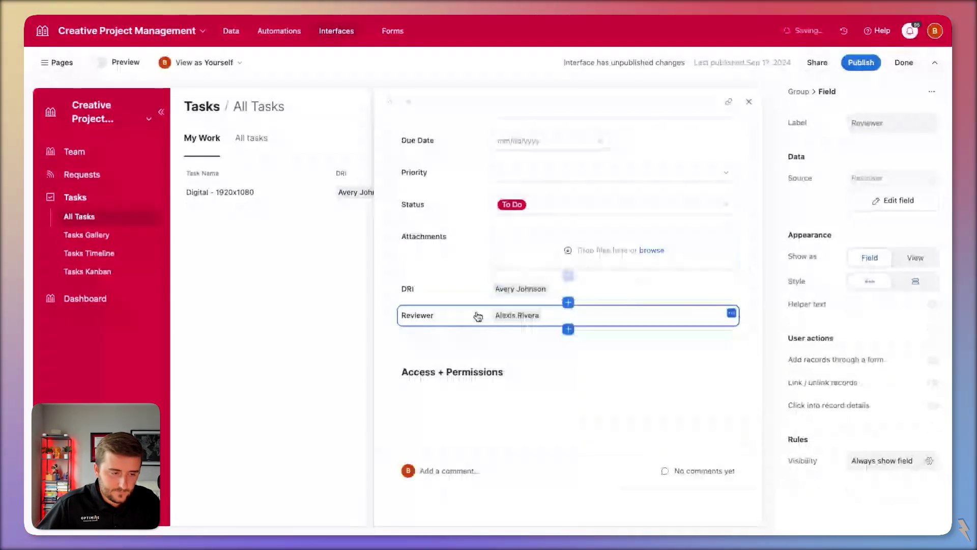
pyautogui.click(536, 390)
# - Show the DRI, Reviewer, Creative Director, Assigned Designer, Assigned PM and Requester email fields in the group
pyautogui.click(909, 179)
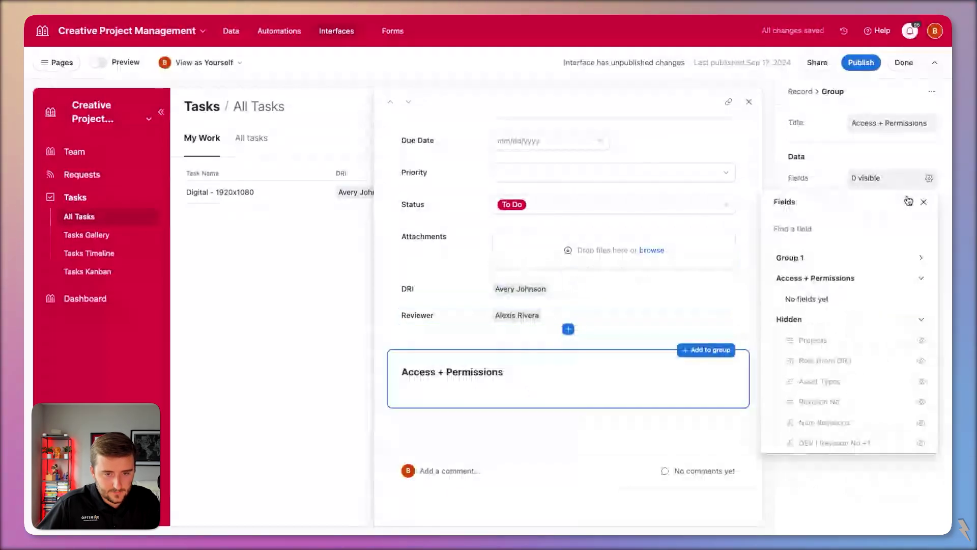
pyautogui.click(872, 233)
pyautogui.write('email')
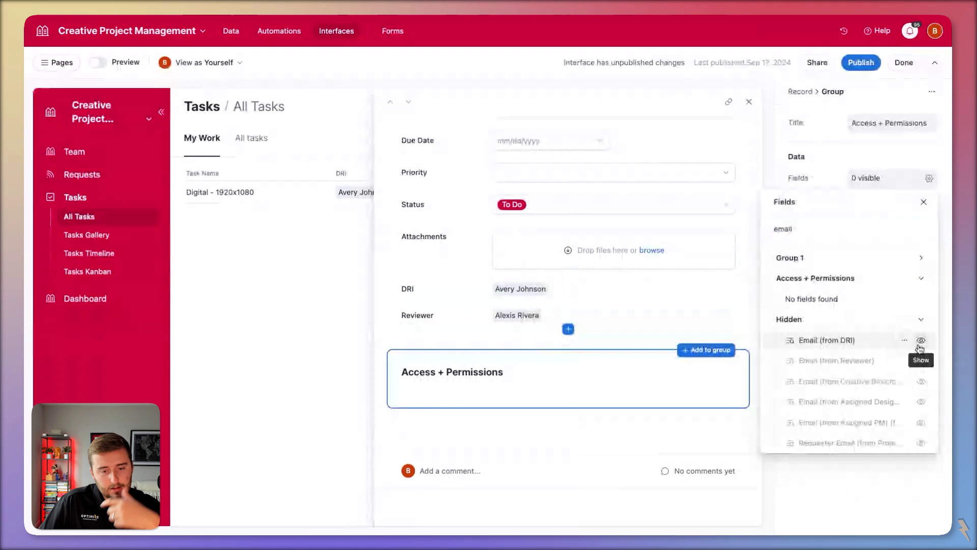
pyautogui.click(920, 341)
pyautogui.click(920, 341)
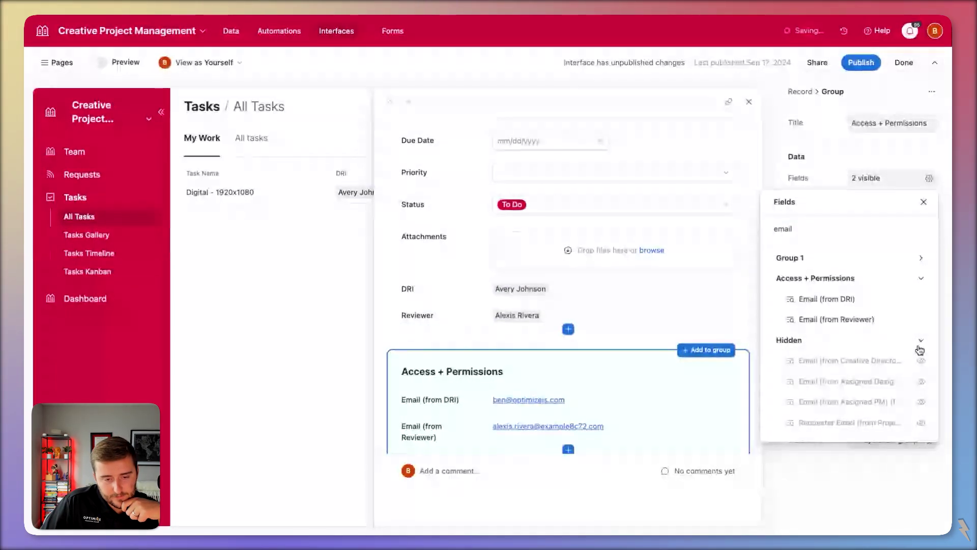
pyautogui.click(921, 360)
pyautogui.click(922, 381)
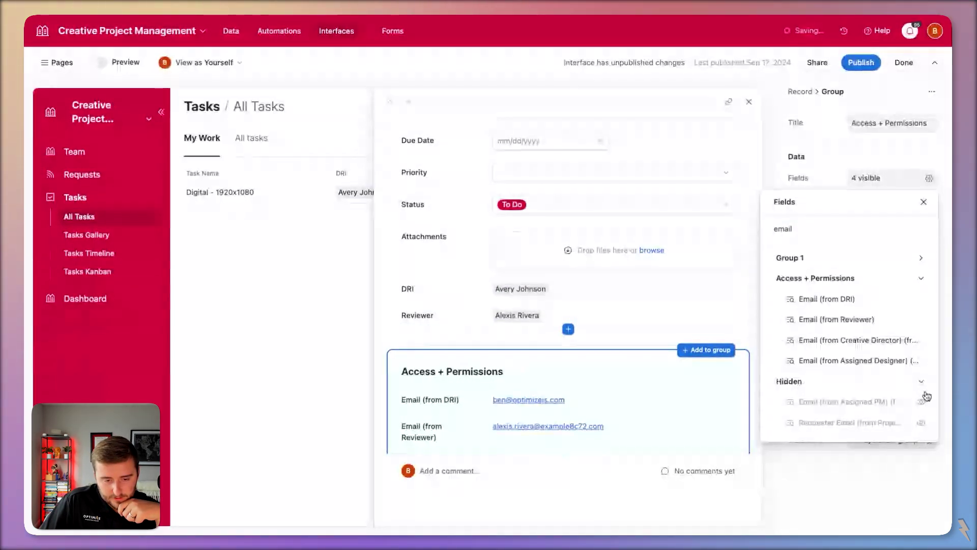
pyautogui.click(921, 401)
pyautogui.click(921, 422)
pyautogui.scroll(-3, 667, 347)
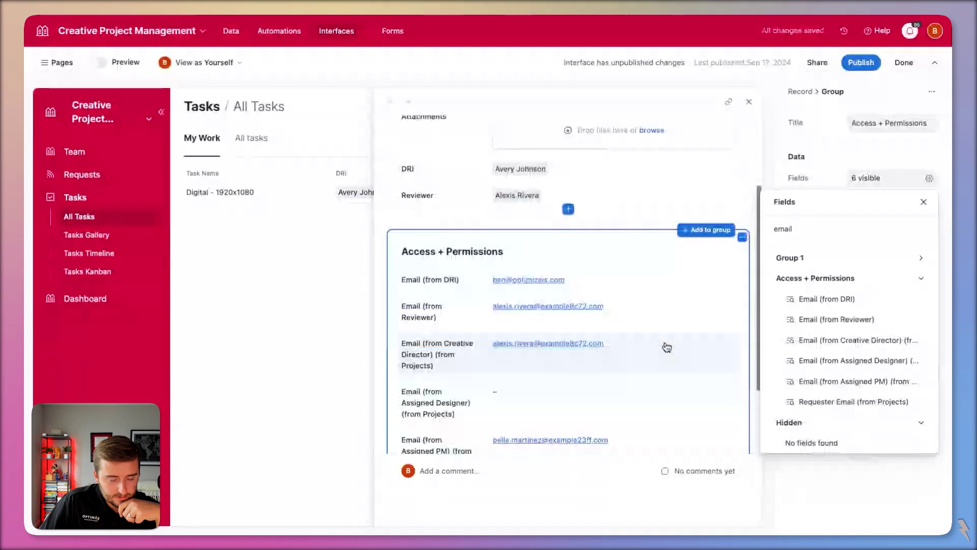
pyautogui.press('Escape')
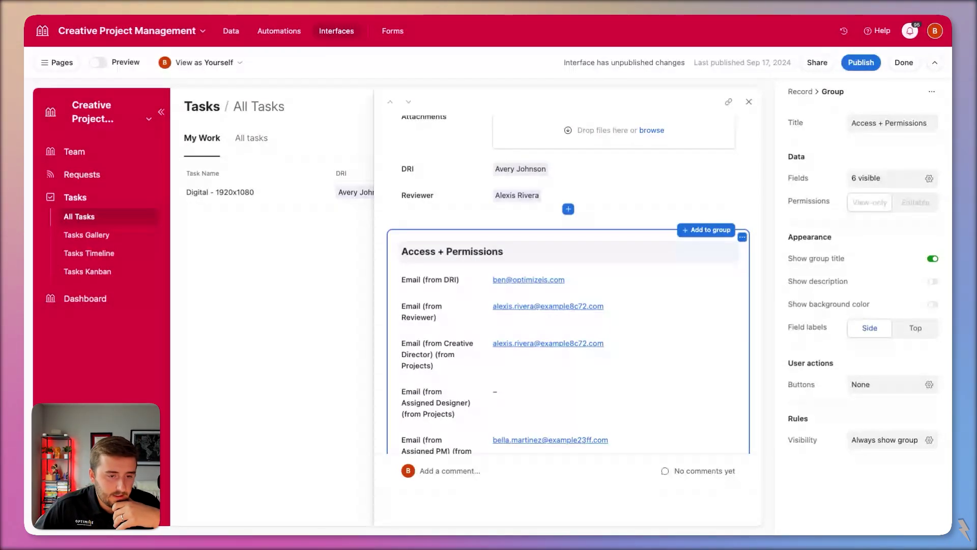
pyautogui.scroll(4, 630, 260)
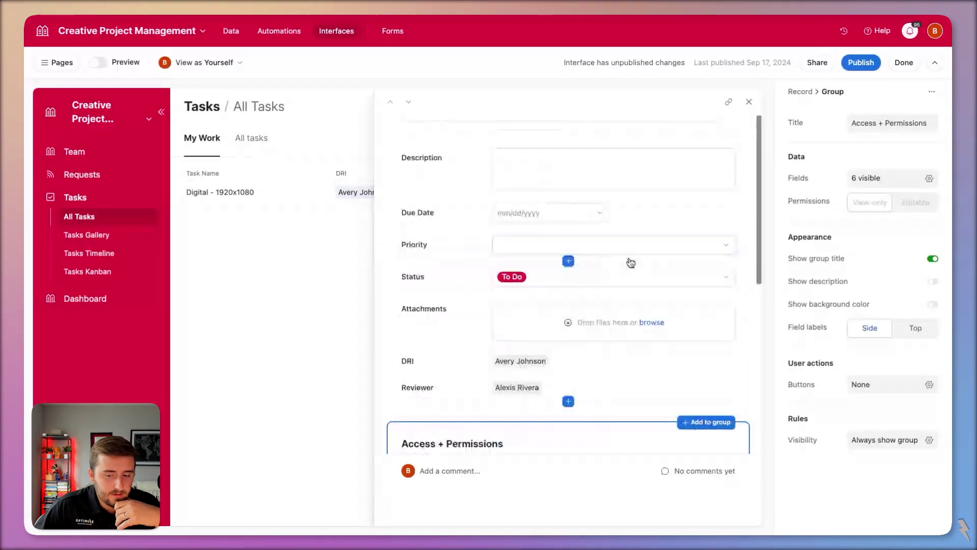
# - Add a Go to website button to the record page
pyautogui.click(754, 234)
pyautogui.scroll(-3, 604, 218)
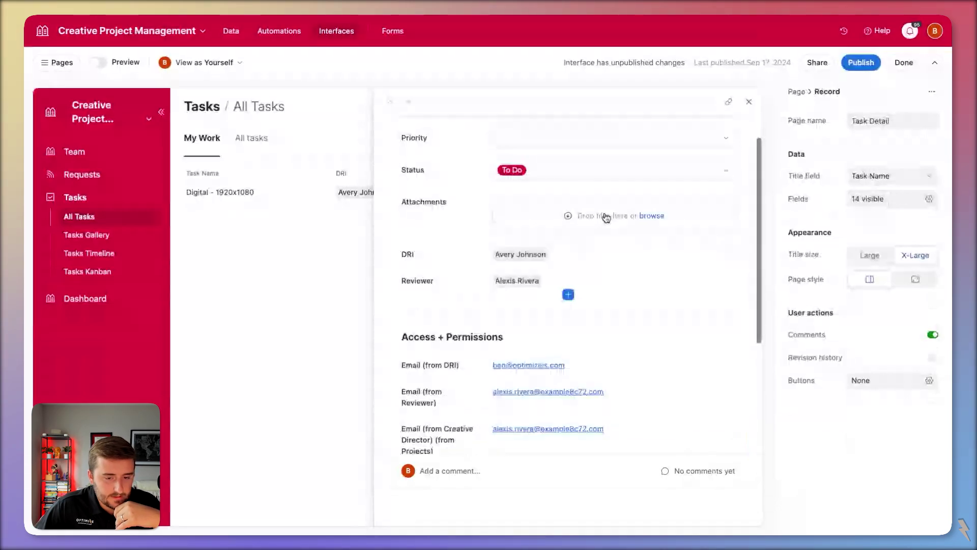
pyautogui.scroll(3, 604, 216)
pyautogui.click(882, 382)
pyautogui.click(817, 430)
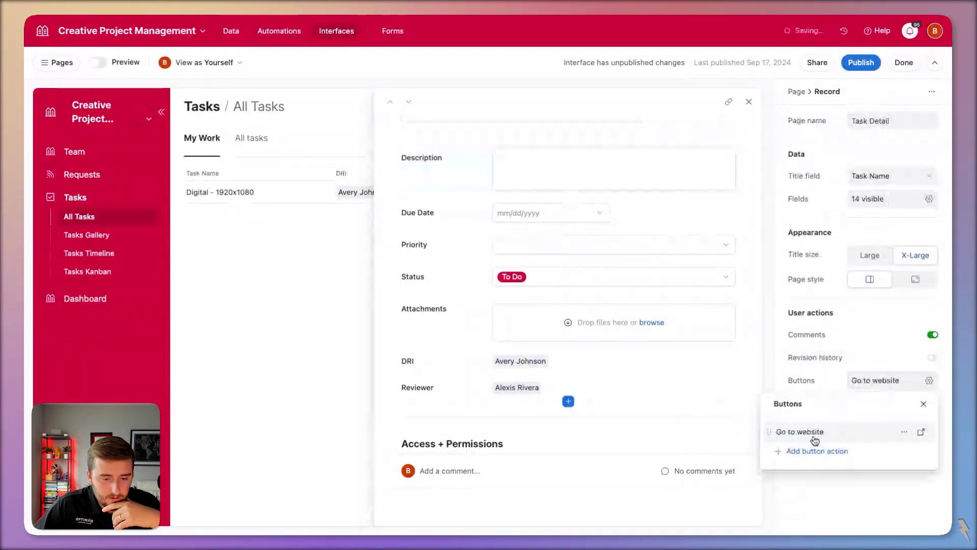
pyautogui.click(908, 433)
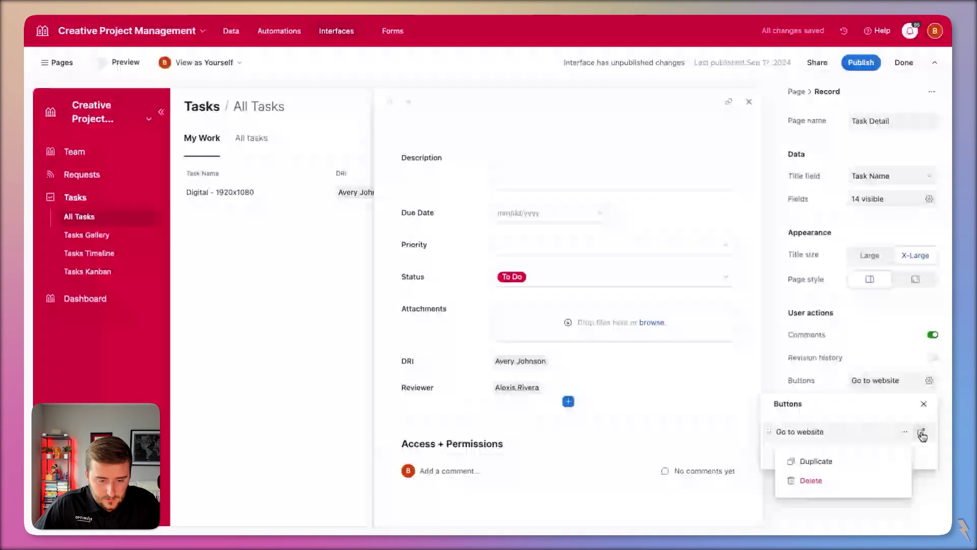
pyautogui.click(894, 430)
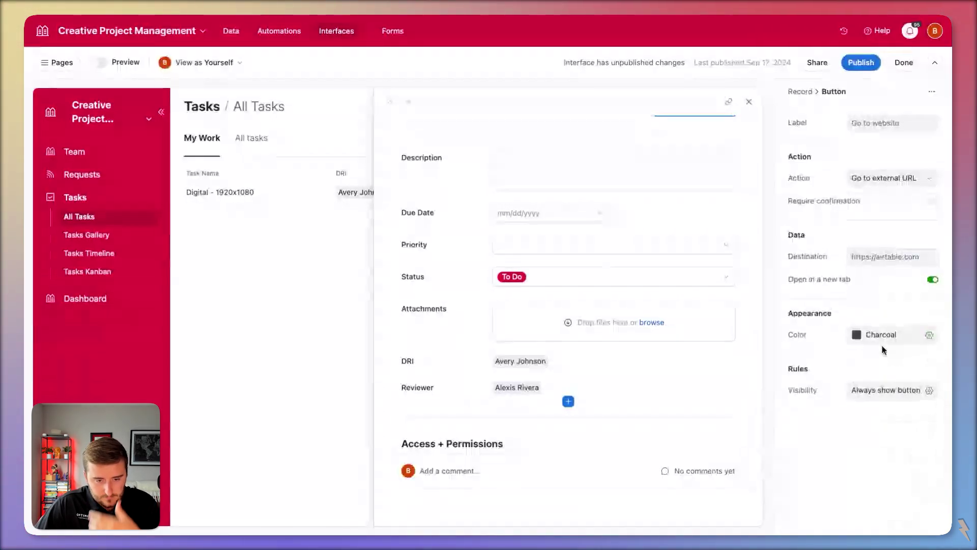
# - Show the button only when Status is To Do and the email contains the current user's email
pyautogui.click(886, 390)
pyautogui.click(657, 436)
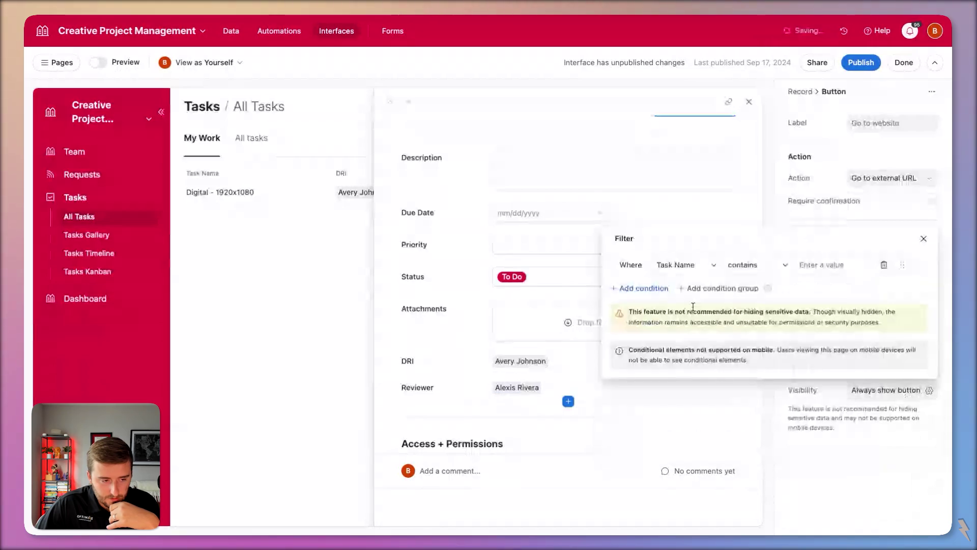
pyautogui.click(682, 265)
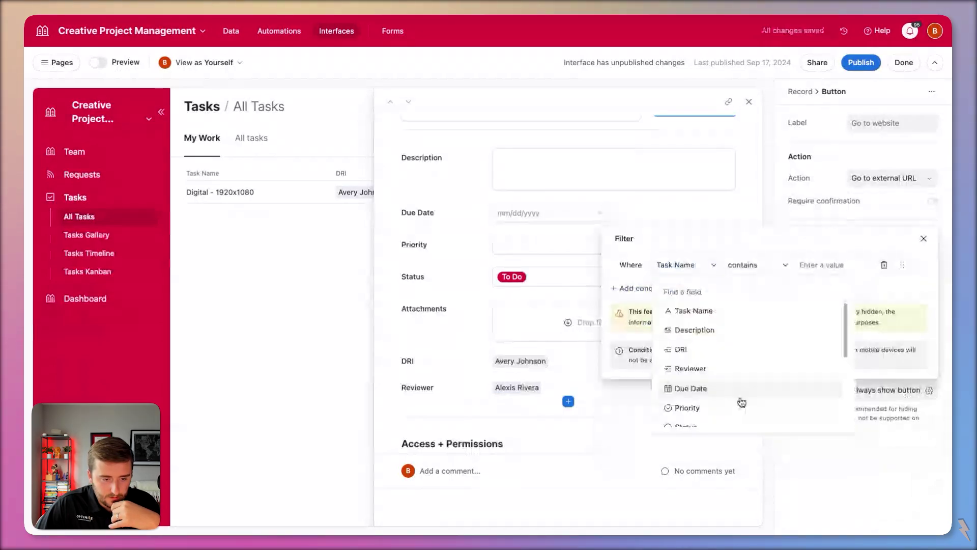
pyautogui.click(741, 425)
pyautogui.click(773, 265)
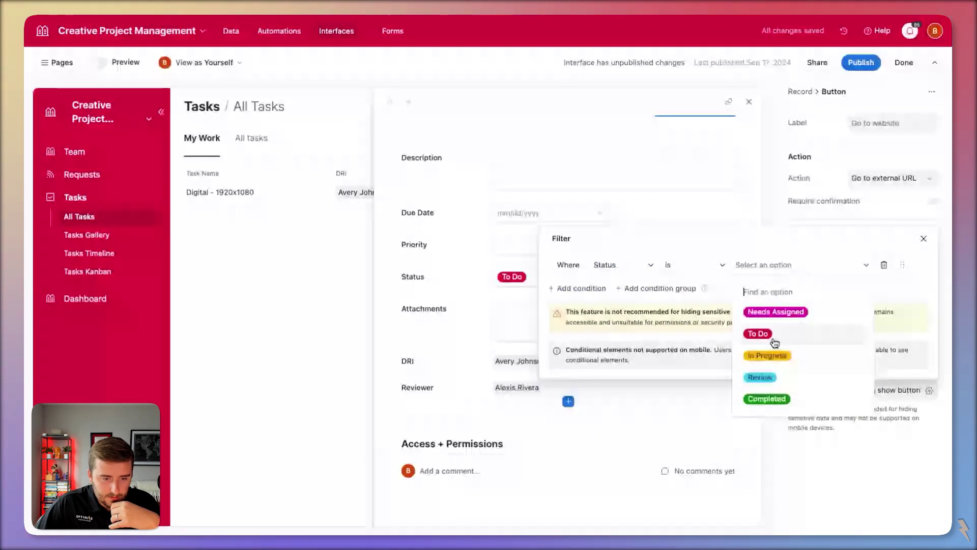
pyautogui.click(773, 340)
pyautogui.click(581, 288)
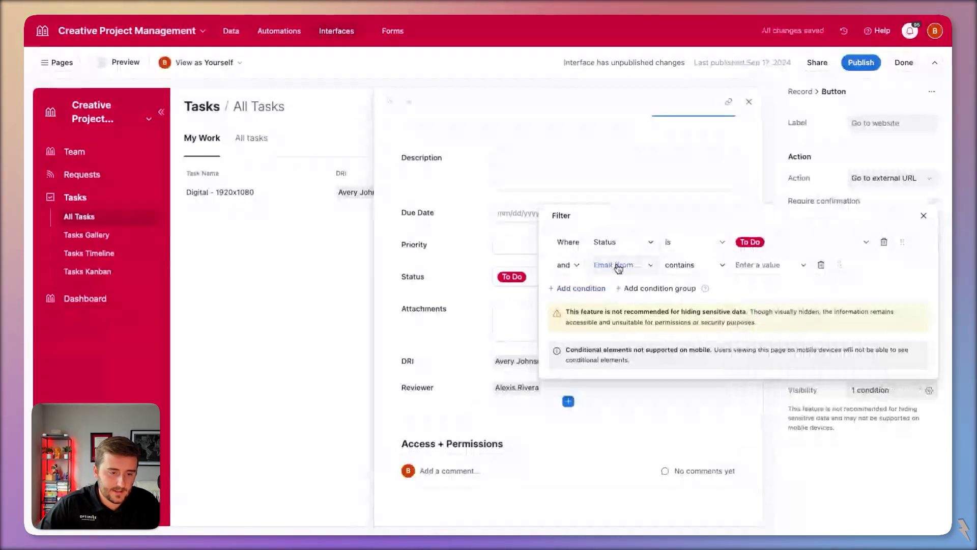
pyautogui.click(617, 264)
pyautogui.click(801, 319)
pyautogui.click(855, 442)
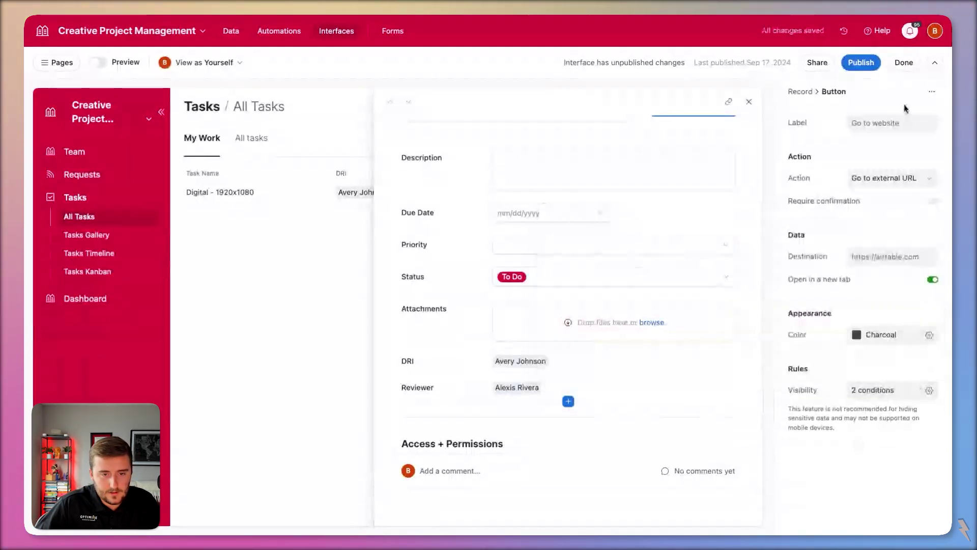
# - Label the button 'Submit For Review' with the Update record action
pyautogui.click(905, 128)
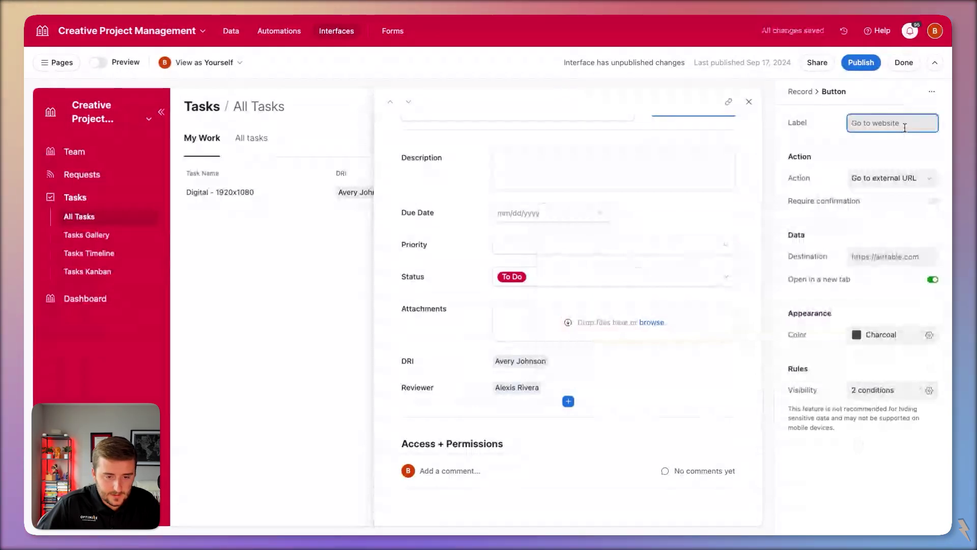
pyautogui.write('Submit ')
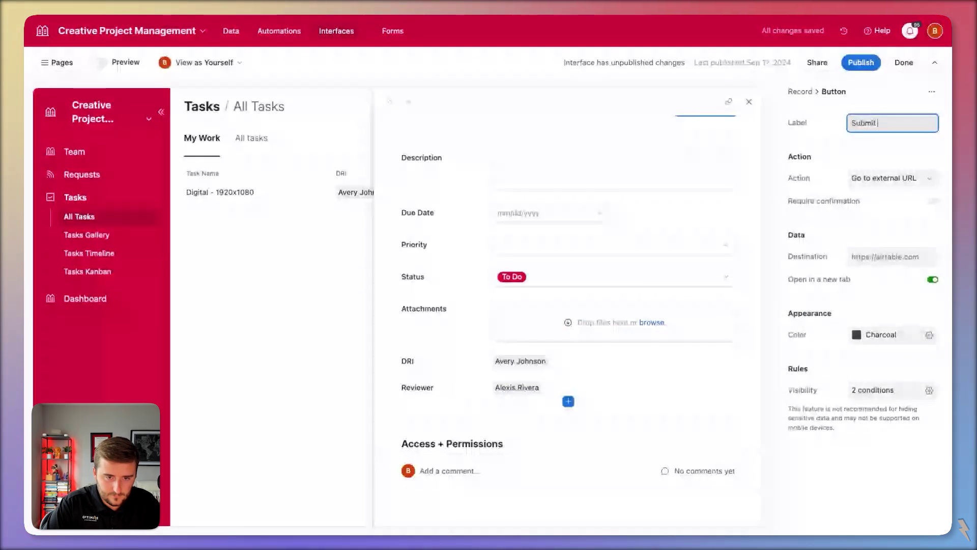
pyautogui.write('For Review')
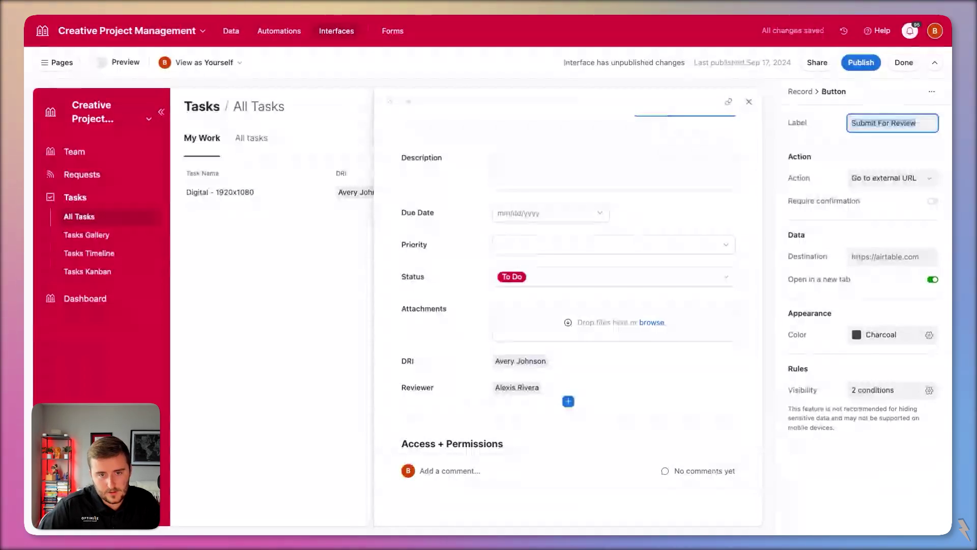
pyautogui.click(886, 179)
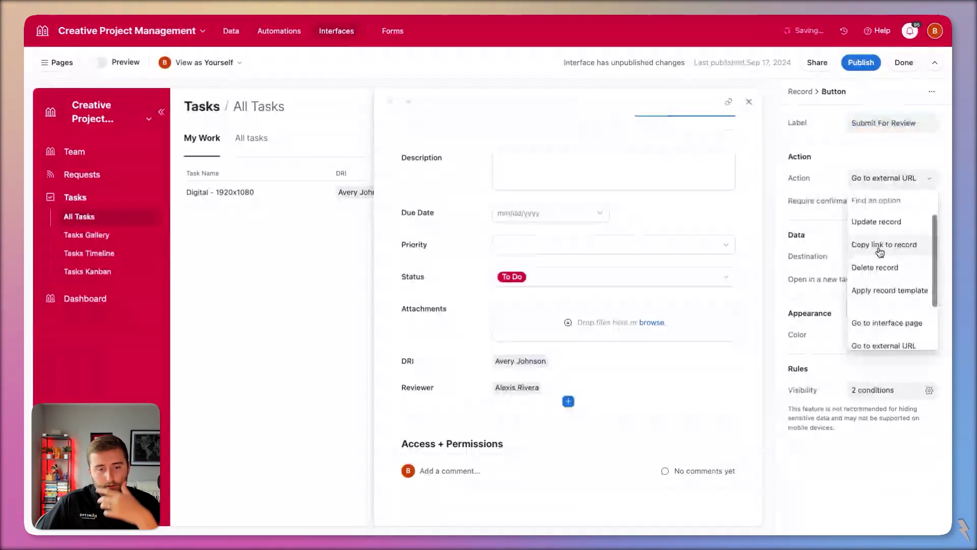
pyautogui.click(877, 214)
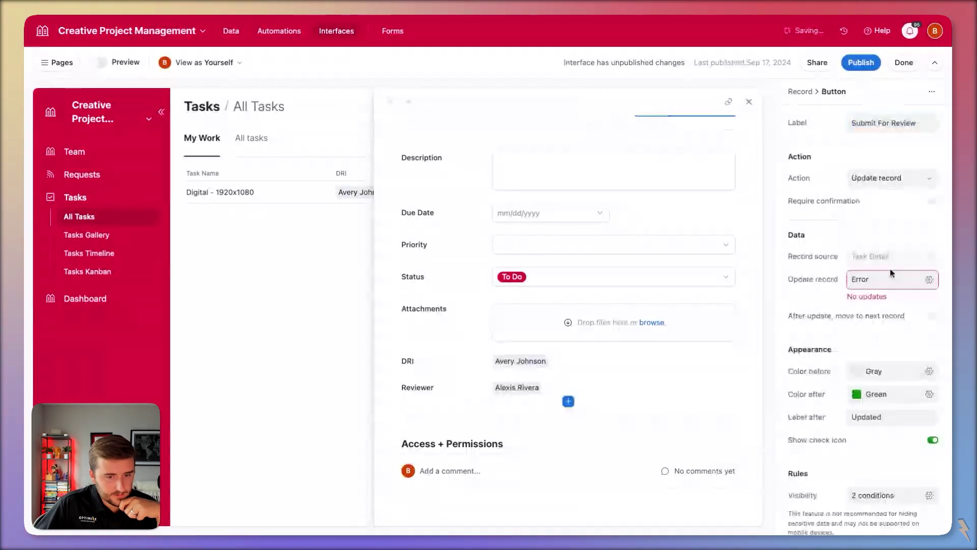
# - Make the button's record update set Status to Review
pyautogui.click(892, 279)
pyautogui.click(652, 326)
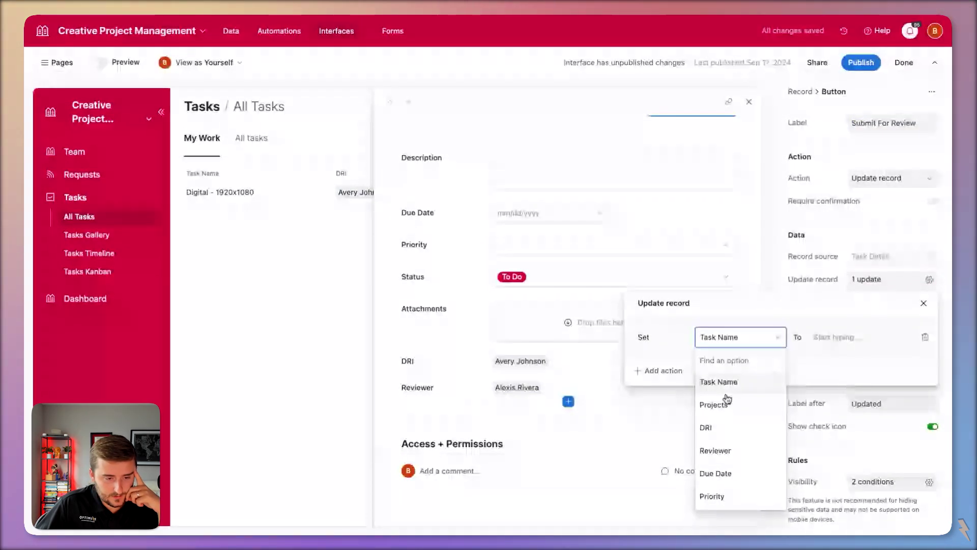
pyautogui.scroll(-3, 756, 438)
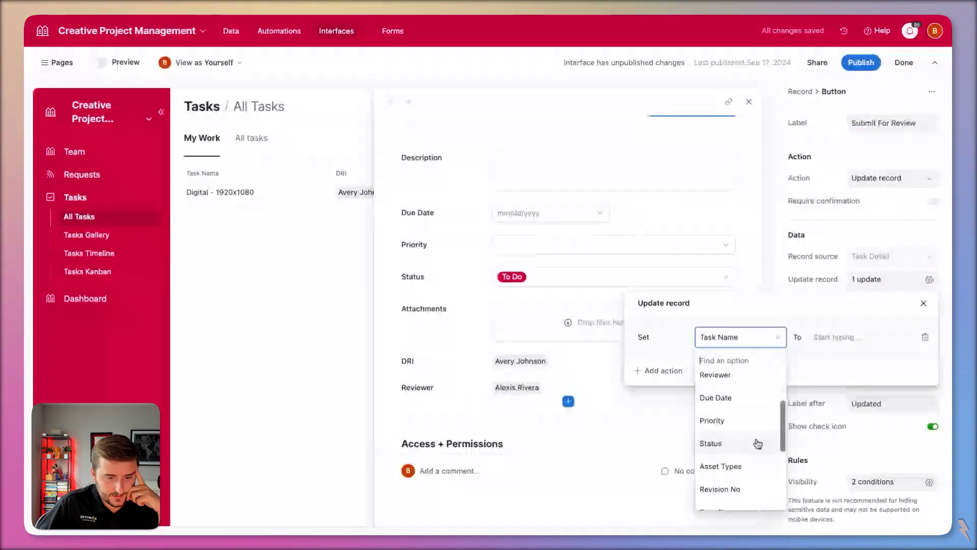
pyautogui.click(757, 444)
pyautogui.click(823, 469)
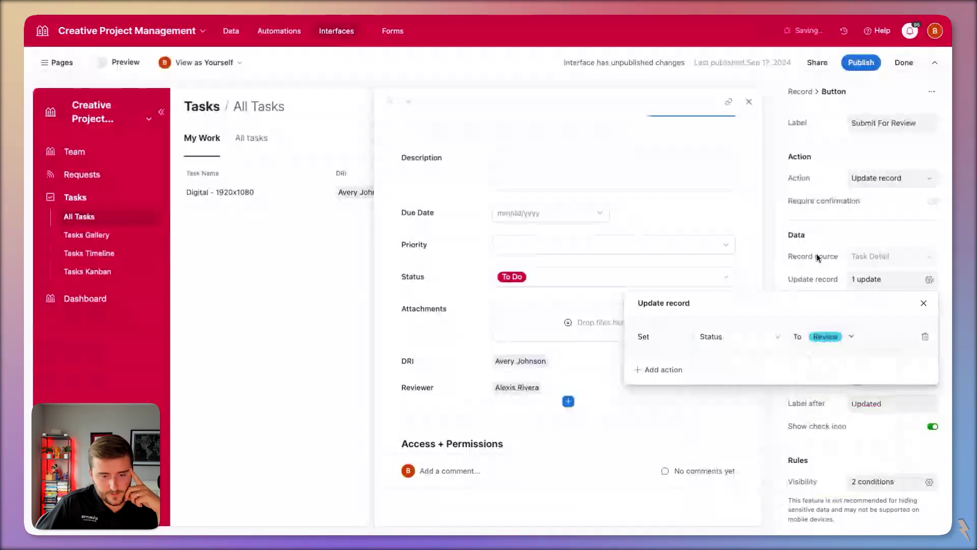
pyautogui.press('Escape')
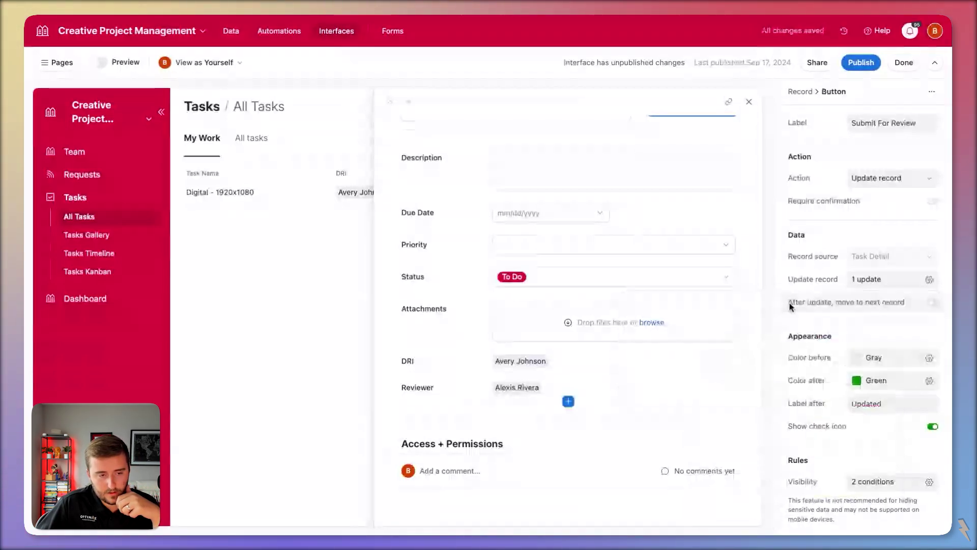
pyautogui.click(882, 283)
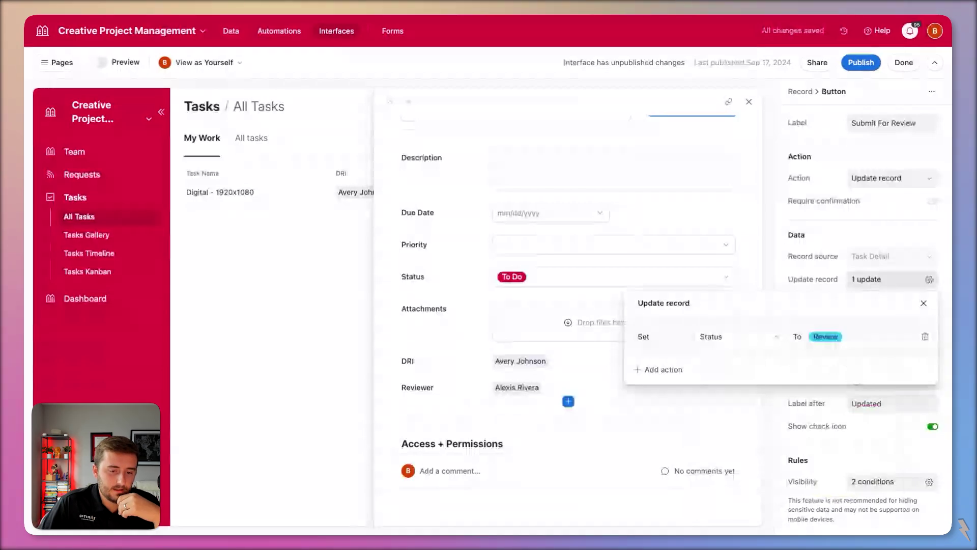
pyautogui.press('Escape')
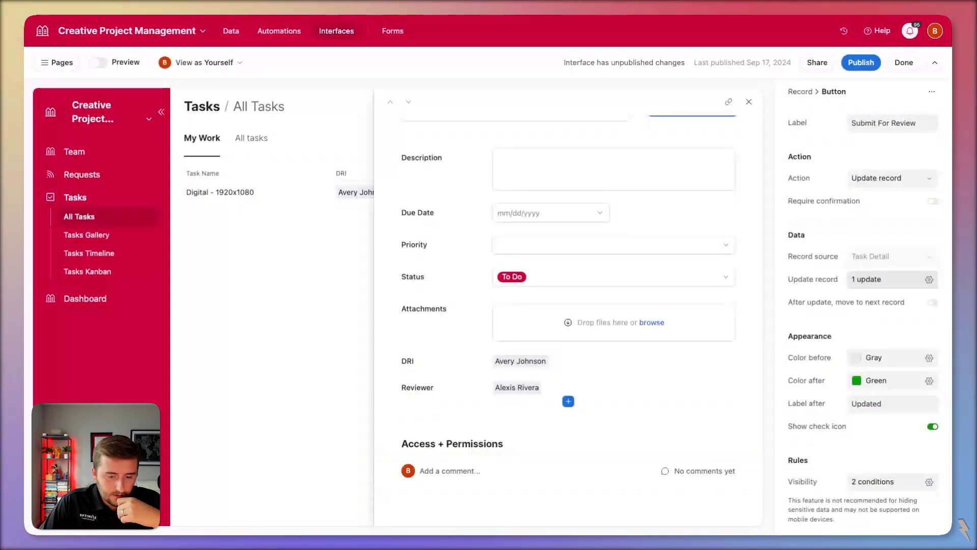
# - Change the visibility condition to Status is any of To Do, In Progress
pyautogui.click(890, 481)
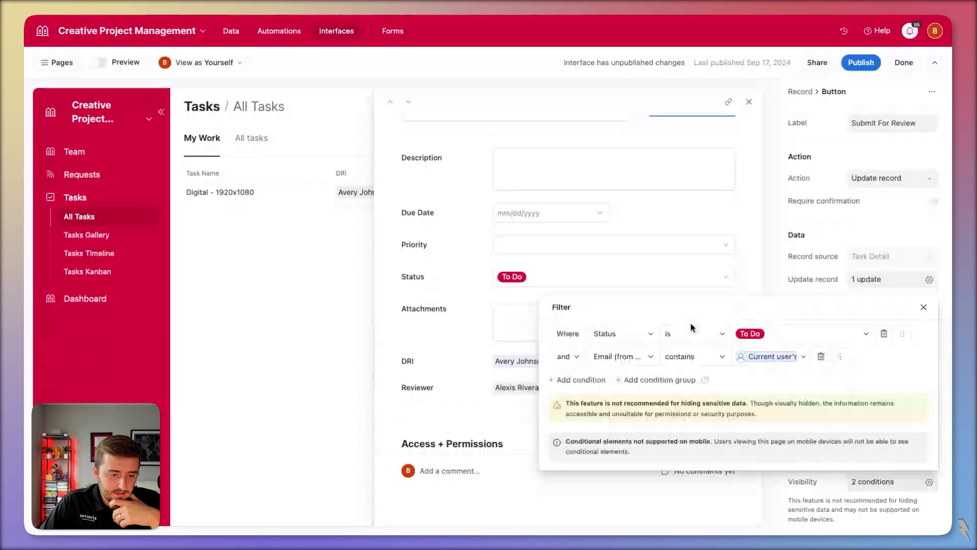
pyautogui.click(692, 332)
pyautogui.click(731, 400)
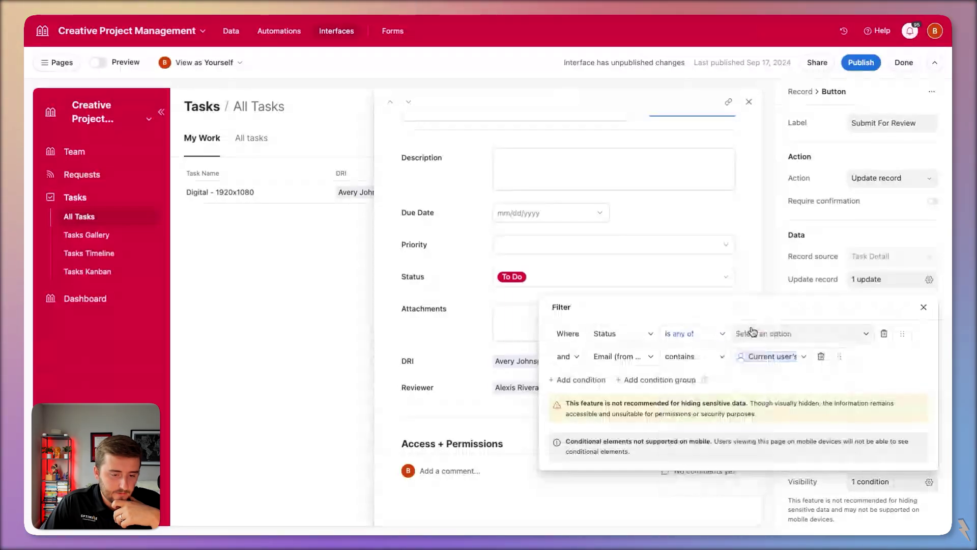
pyautogui.click(752, 331)
pyautogui.click(820, 266)
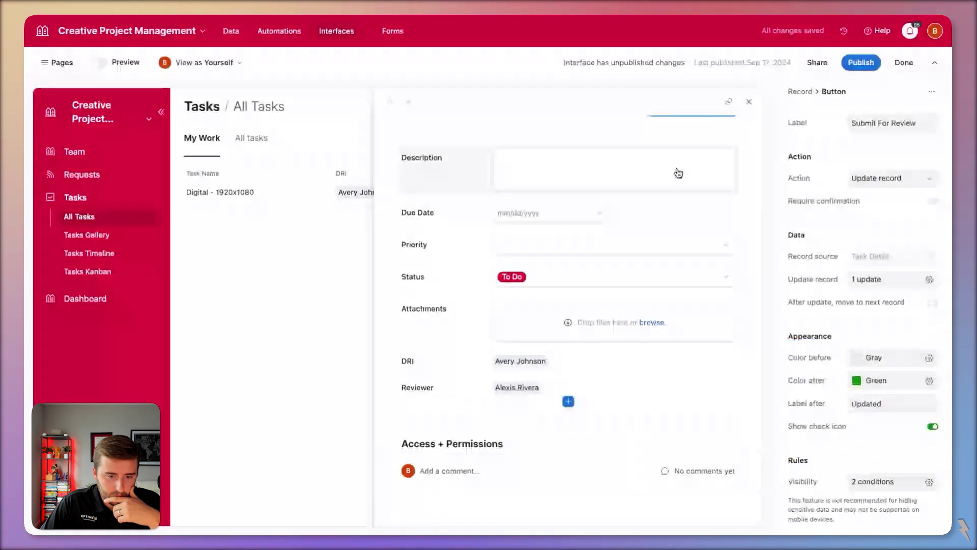
# - Set the button colour to Green before clicking and Gray after
pyautogui.click(874, 357)
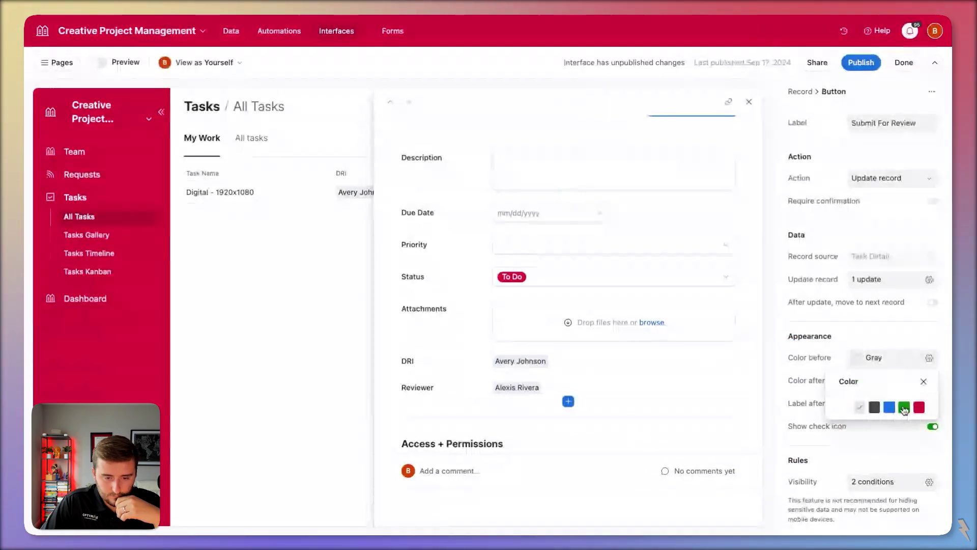
pyautogui.click(904, 410)
pyautogui.click(871, 379)
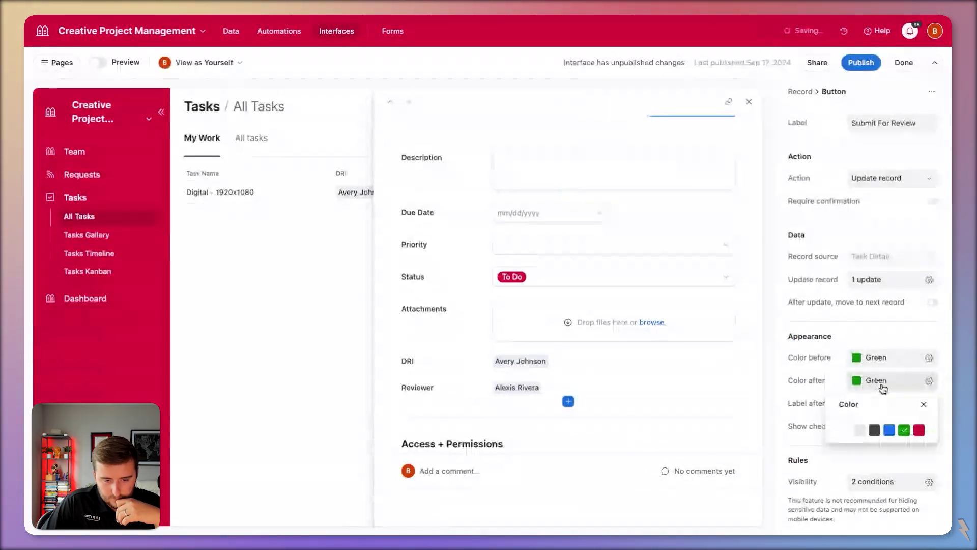
pyautogui.click(859, 430)
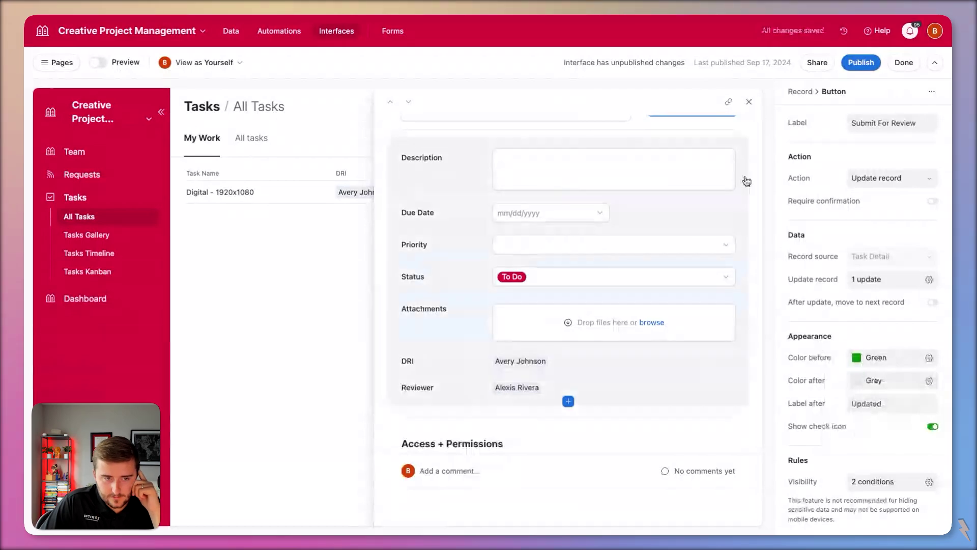
# - Add a second button to the task page's Buttons list
pyautogui.click(606, 148)
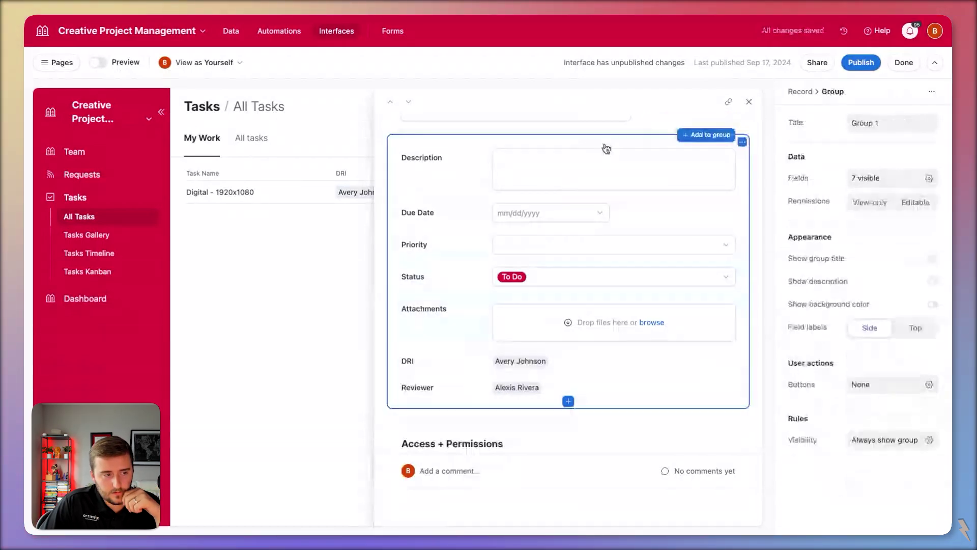
pyautogui.click(753, 422)
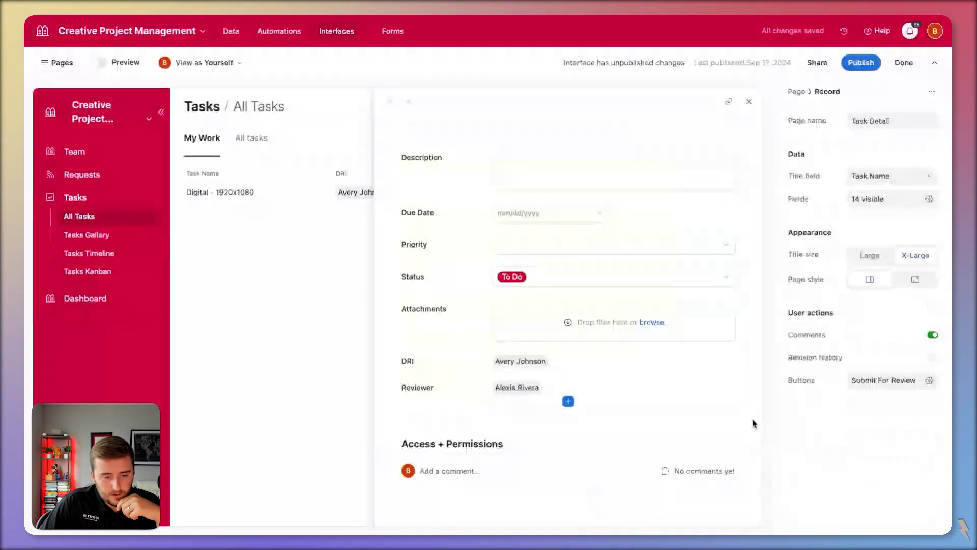
pyautogui.click(886, 380)
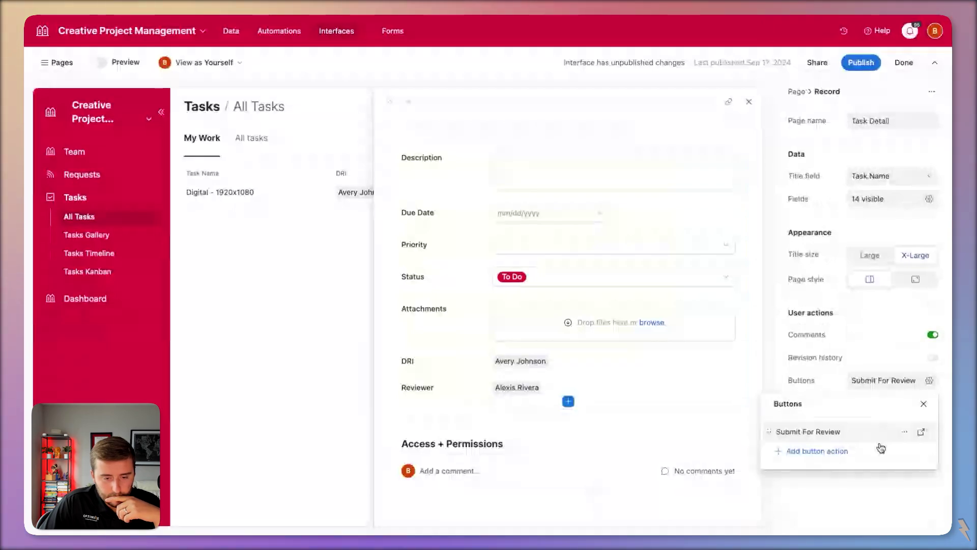
pyautogui.click(814, 450)
pyautogui.click(816, 451)
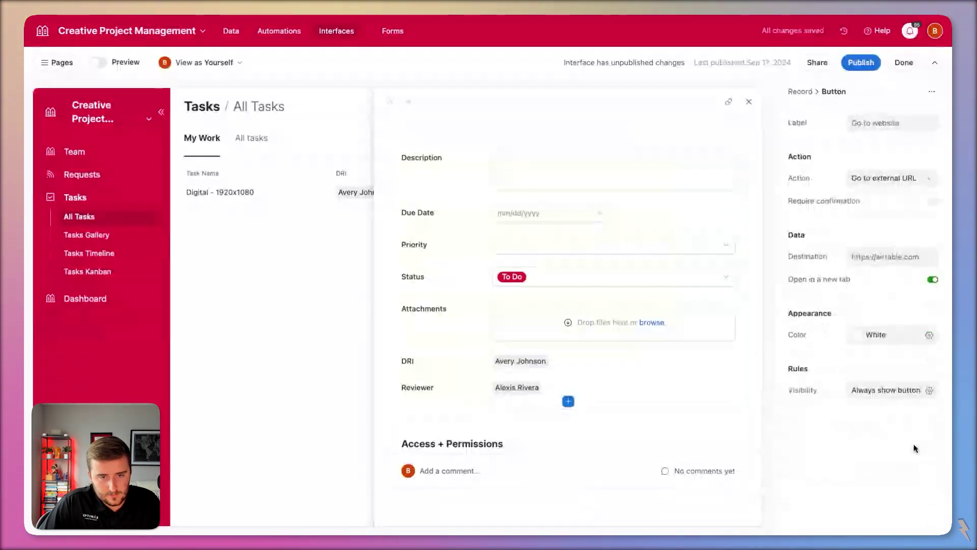
# - Relabel the second button 'In Progress'
pyautogui.click(882, 123)
pyautogui.hotkey('ctrl', 'a')
pyautogui.write('Submit For Review')
pyautogui.hotkey('ctrl', 'a')
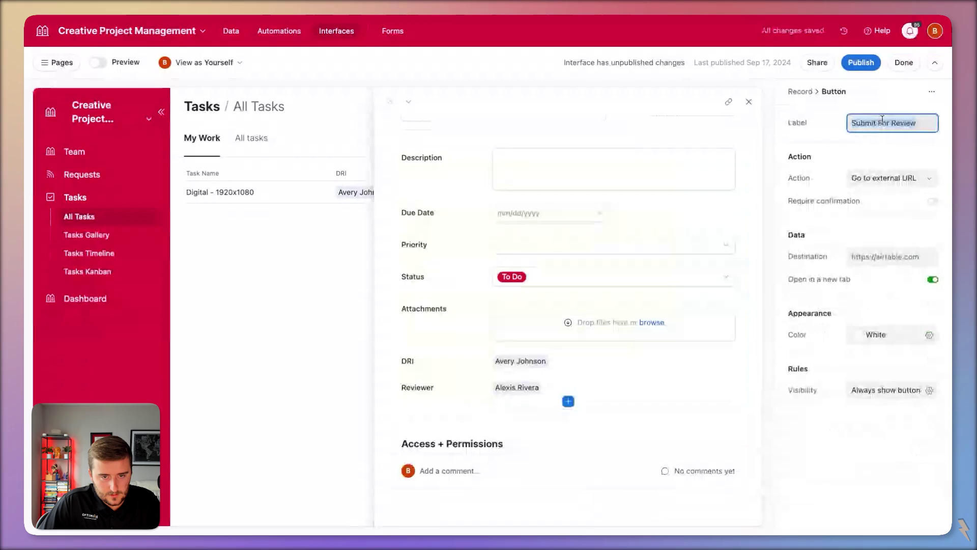
pyautogui.write('In Progress')
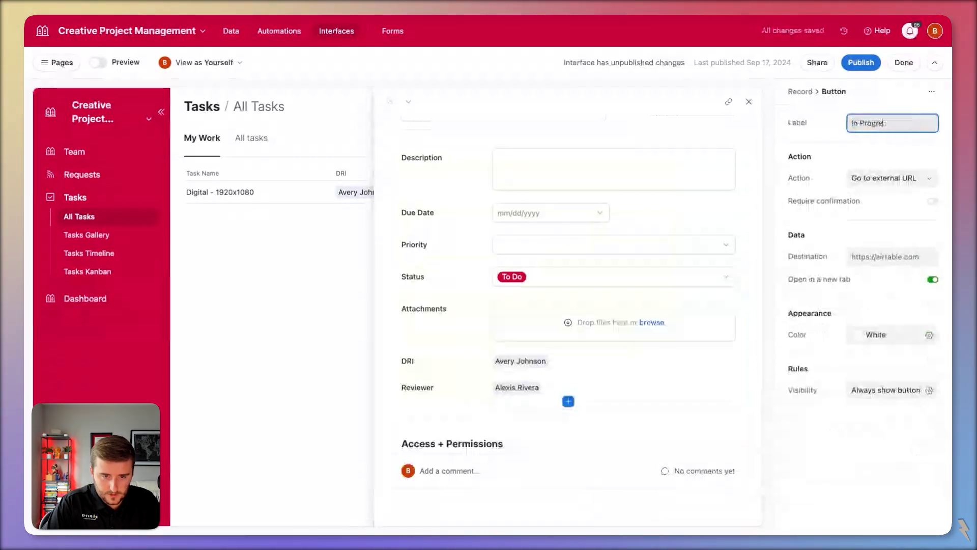
pyautogui.hotkey('ctrl', 'a')
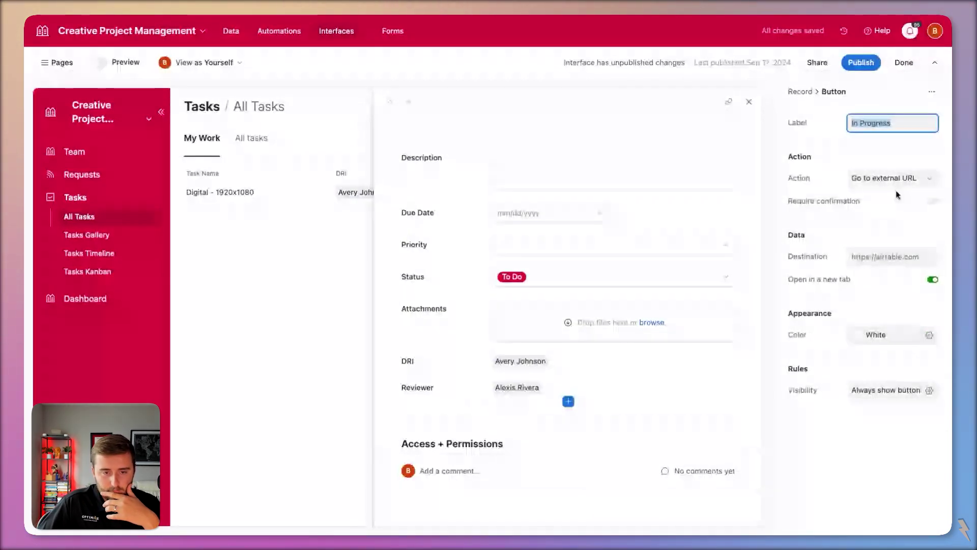
# - Make the button update the record, setting Status to In Progress
pyautogui.click(895, 179)
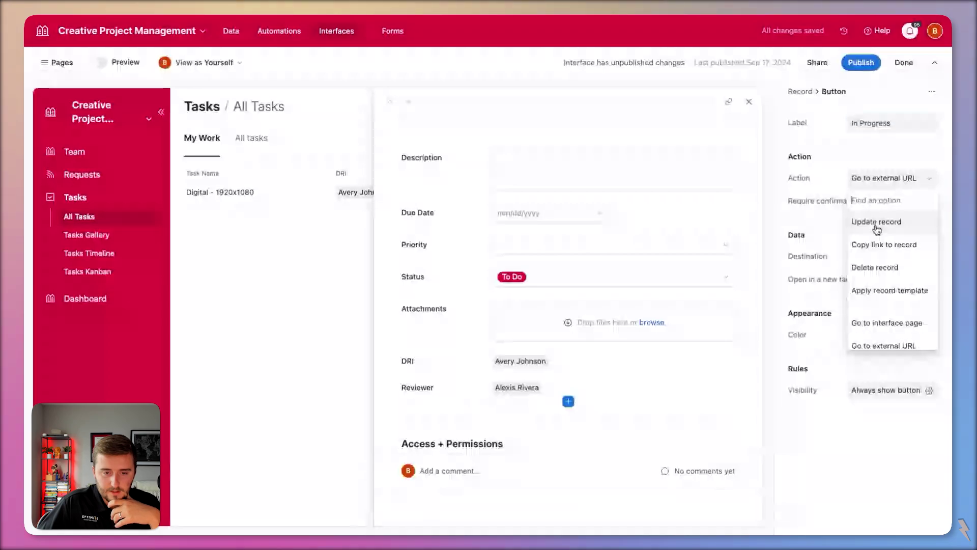
pyautogui.click(874, 220)
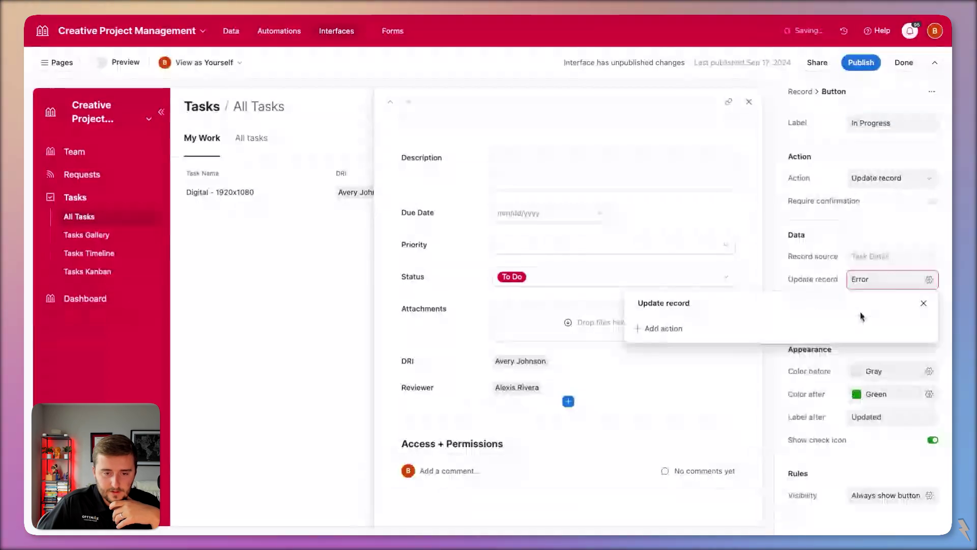
pyautogui.click(662, 329)
pyautogui.click(722, 473)
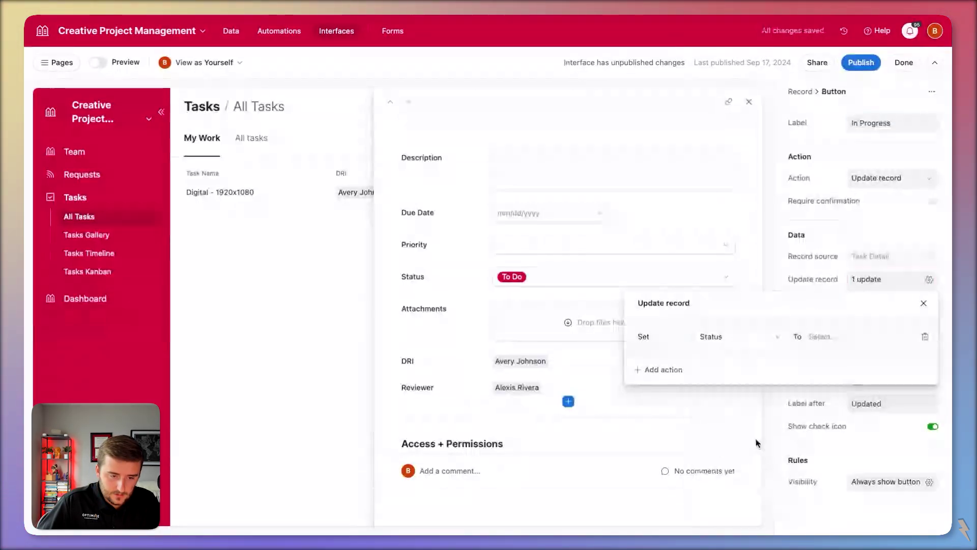
pyautogui.click(825, 338)
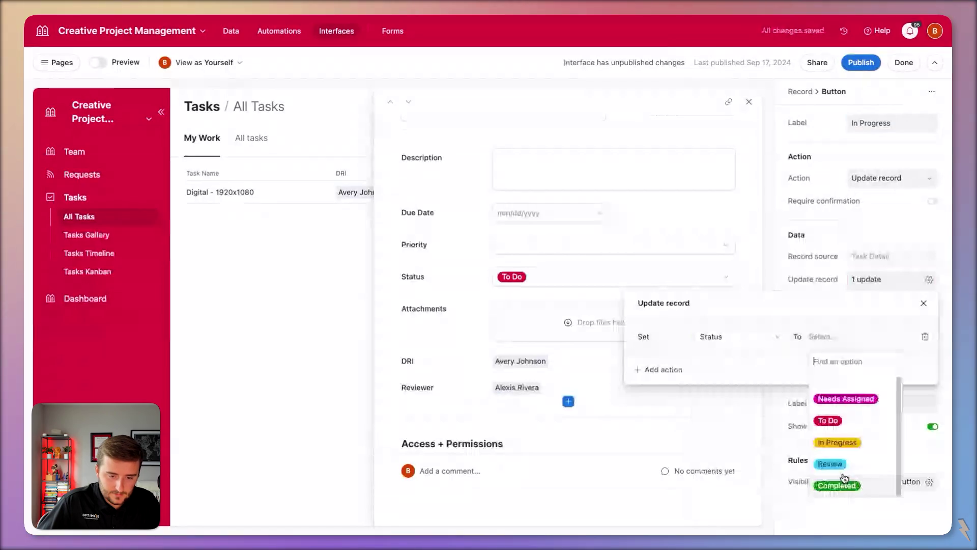
pyautogui.click(835, 442)
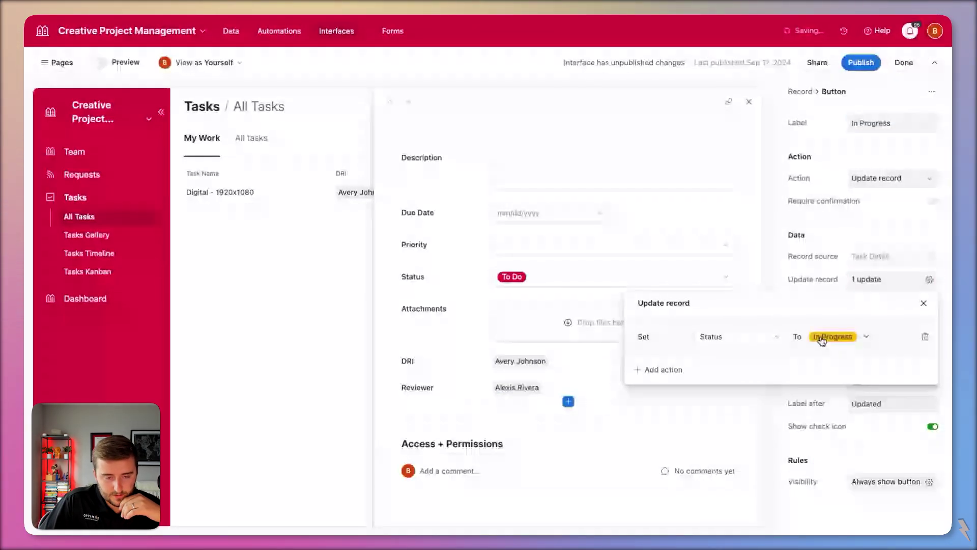
pyautogui.click(872, 455)
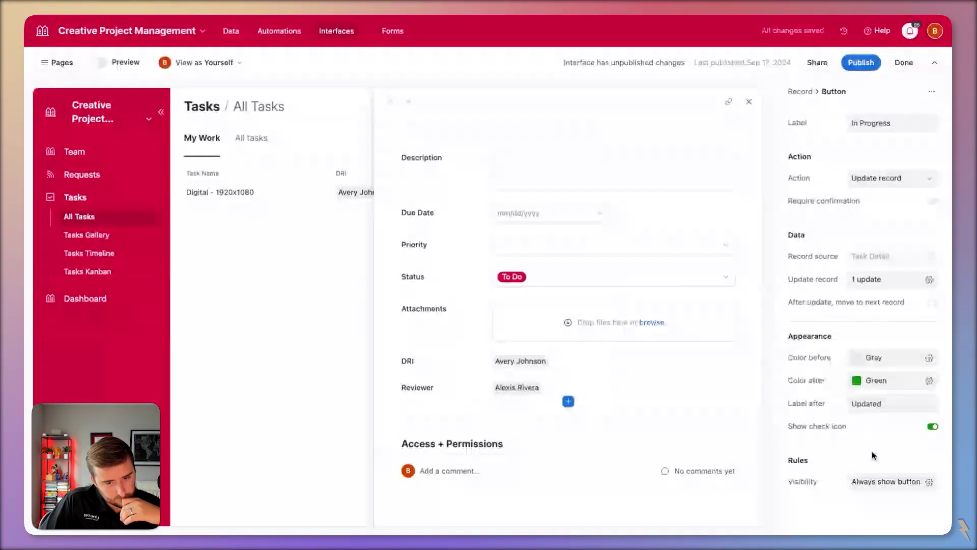
# - Colour the button Blue before pressing and Green after
pyautogui.click(873, 356)
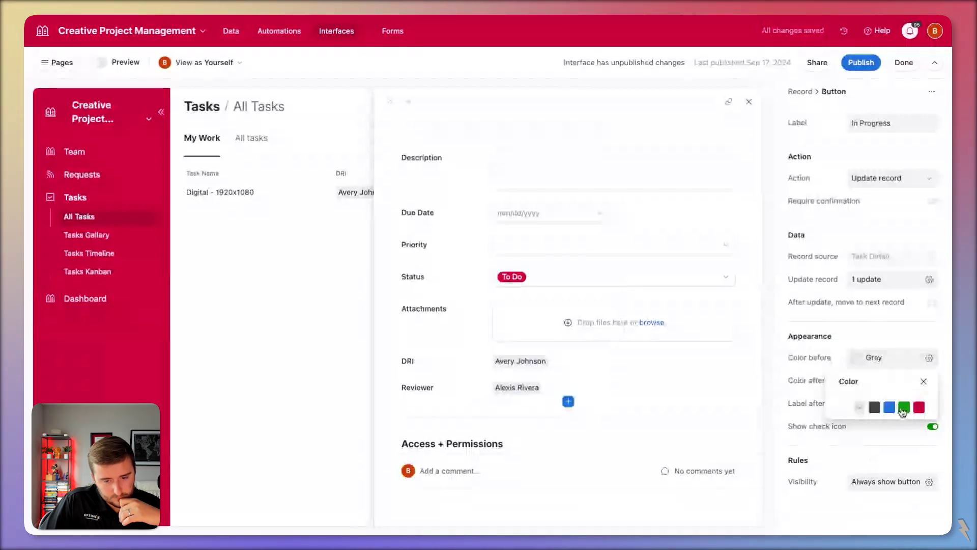
pyautogui.click(889, 407)
pyautogui.click(883, 390)
pyautogui.click(904, 406)
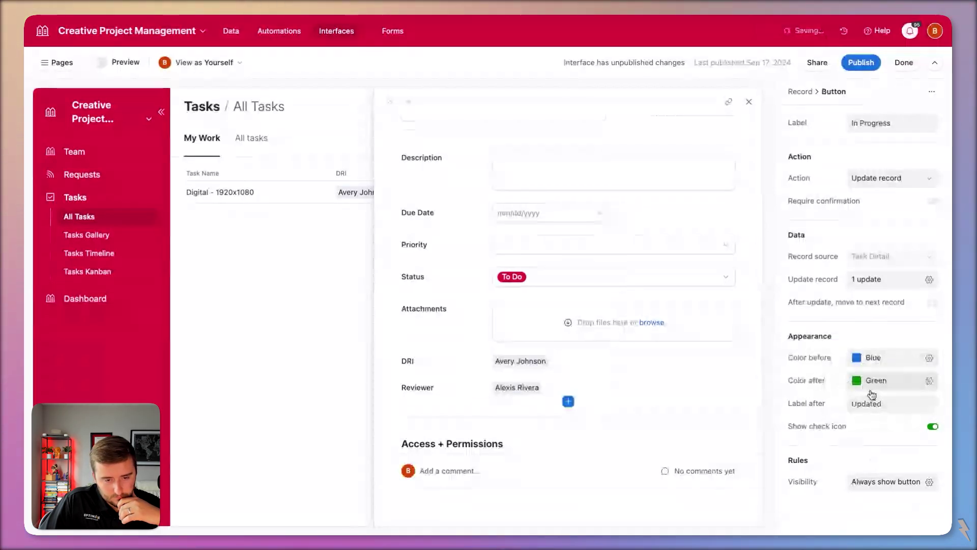
# - Add a Status is To Do visibility condition to the In Progress button
pyautogui.click(930, 481)
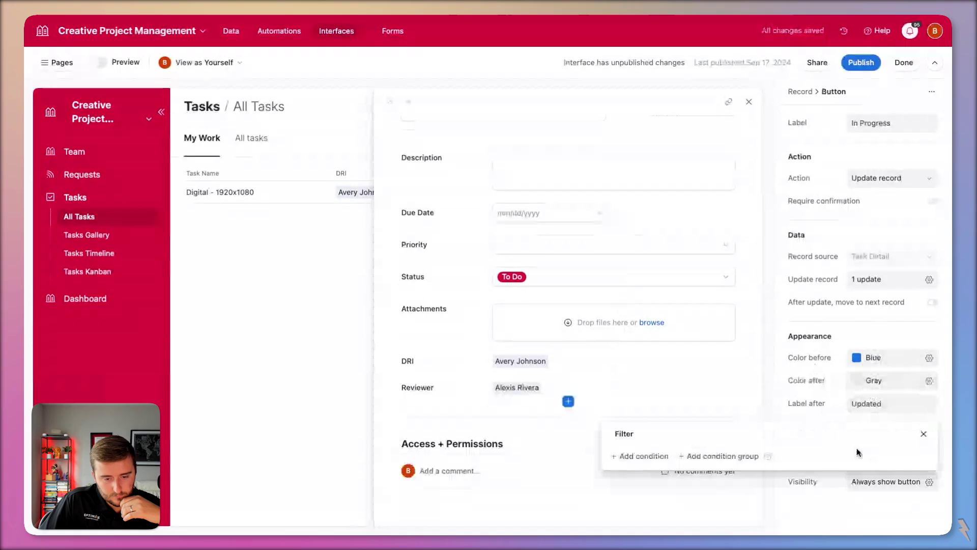
pyautogui.click(634, 454)
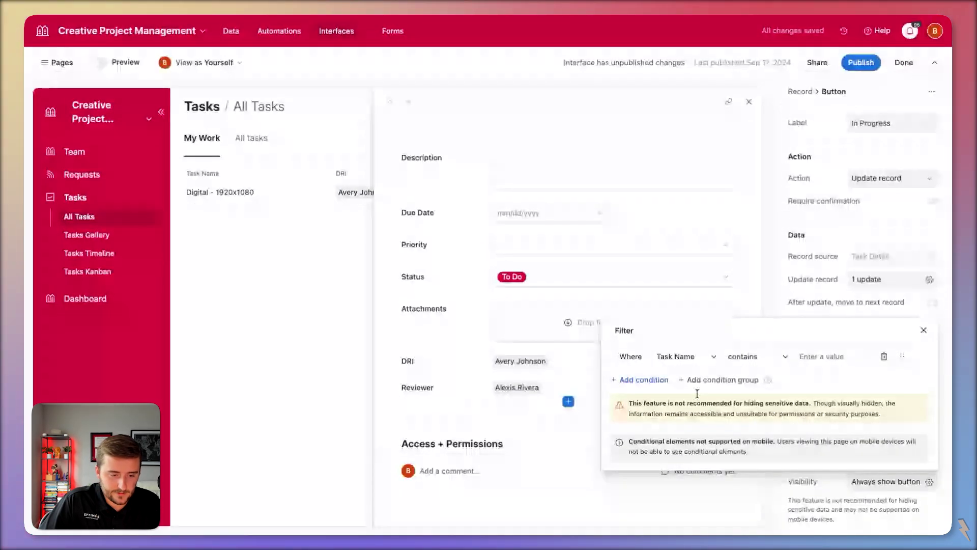
pyautogui.click(682, 356)
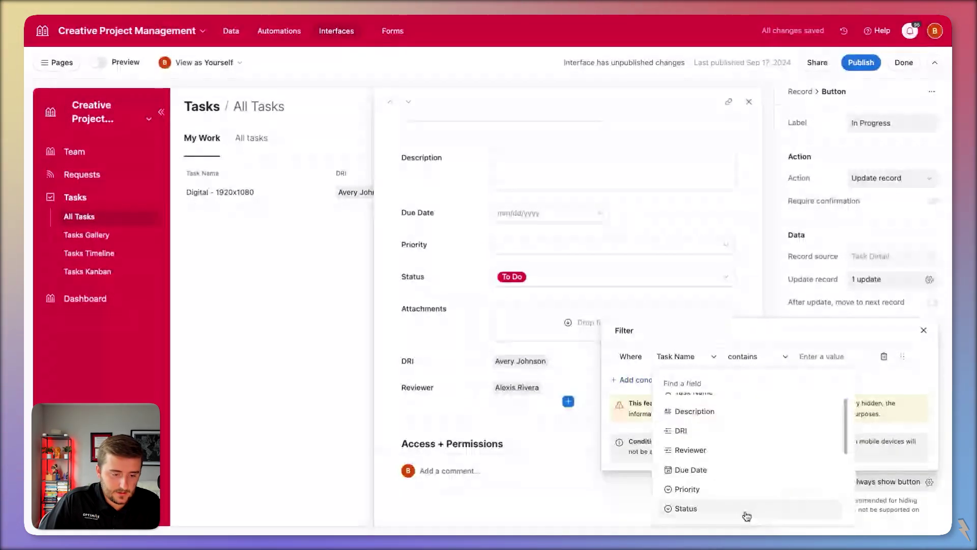
pyautogui.click(747, 509)
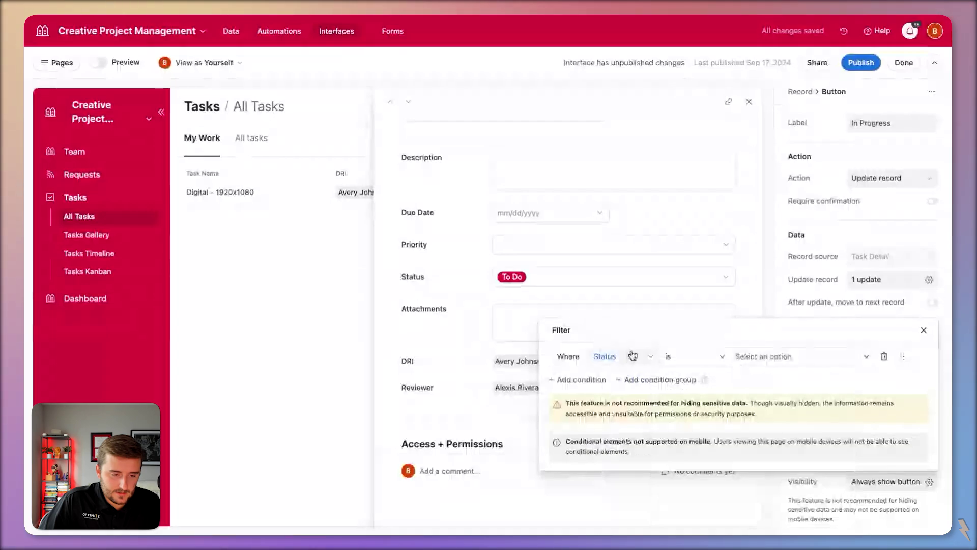
pyautogui.click(733, 363)
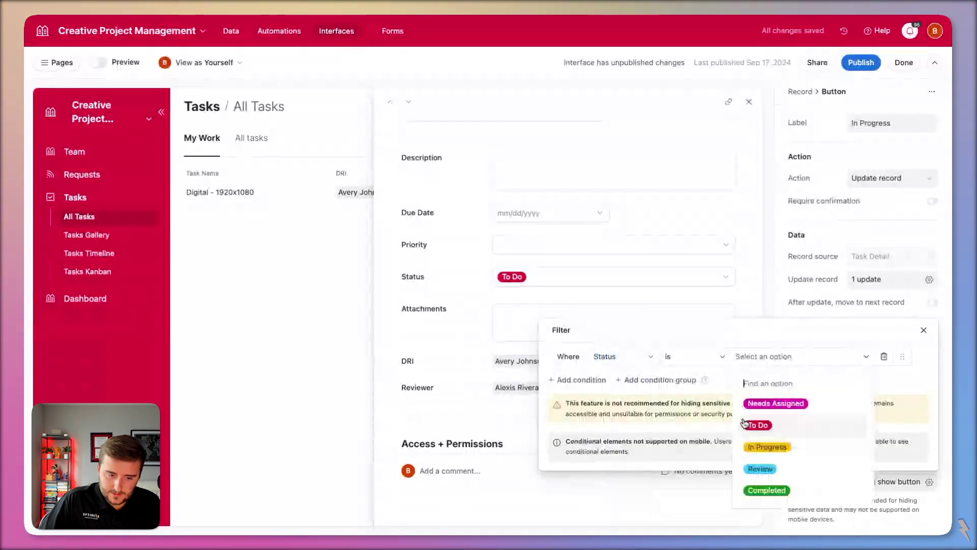
pyautogui.click(757, 425)
# - Add an Email (from DRI) contains current user's email condition and remove the empty group
pyautogui.click(522, 336)
pyautogui.click(626, 384)
pyautogui.click(604, 363)
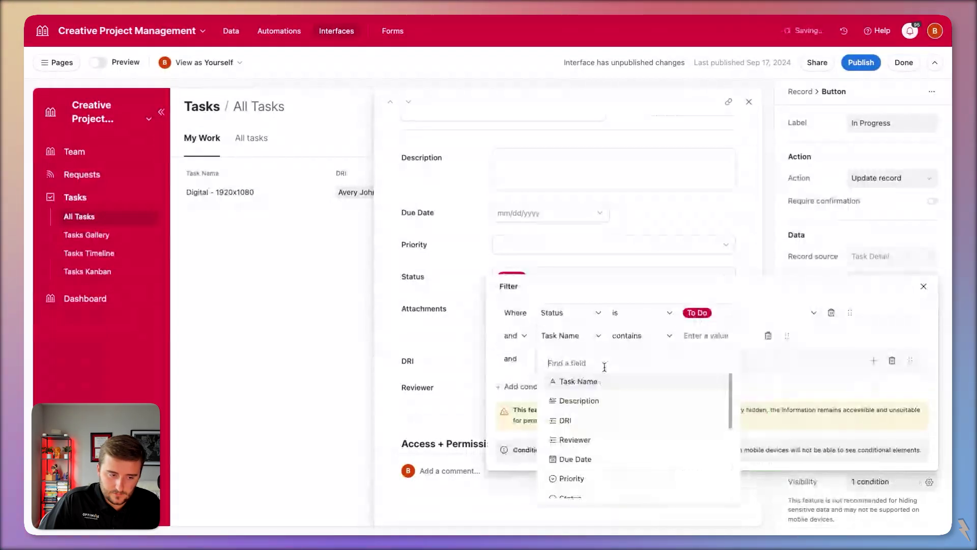
pyautogui.write('email')
pyautogui.click(636, 383)
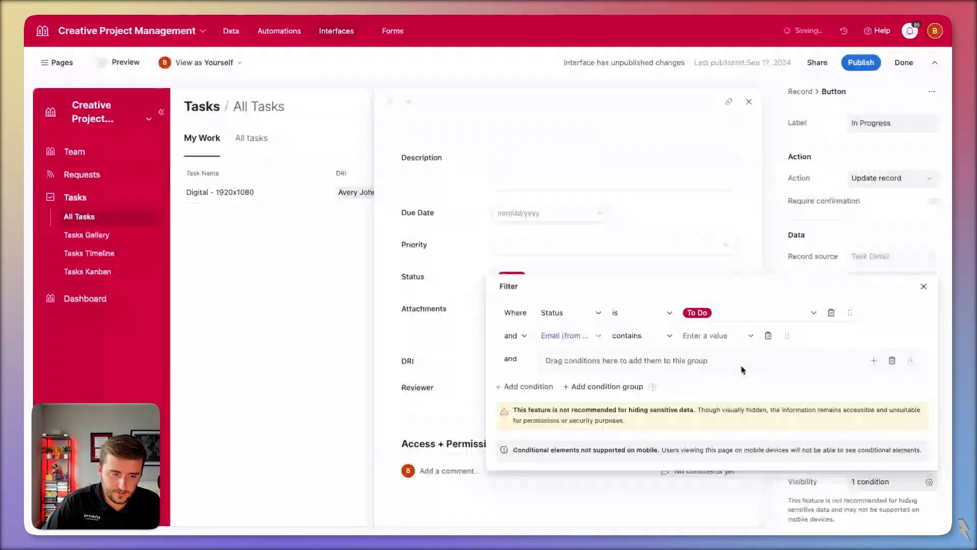
pyautogui.click(718, 335)
pyautogui.click(754, 401)
pyautogui.click(892, 361)
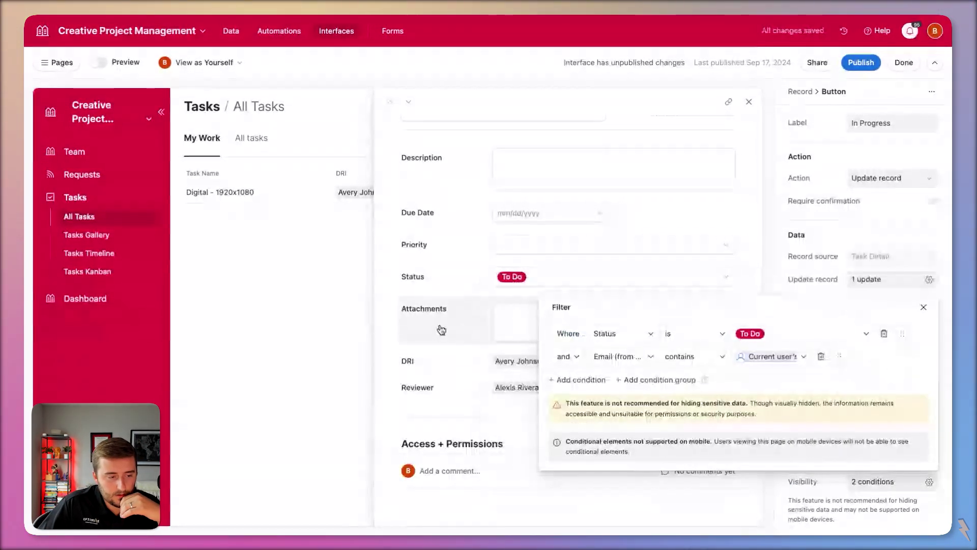
pyautogui.click(388, 327)
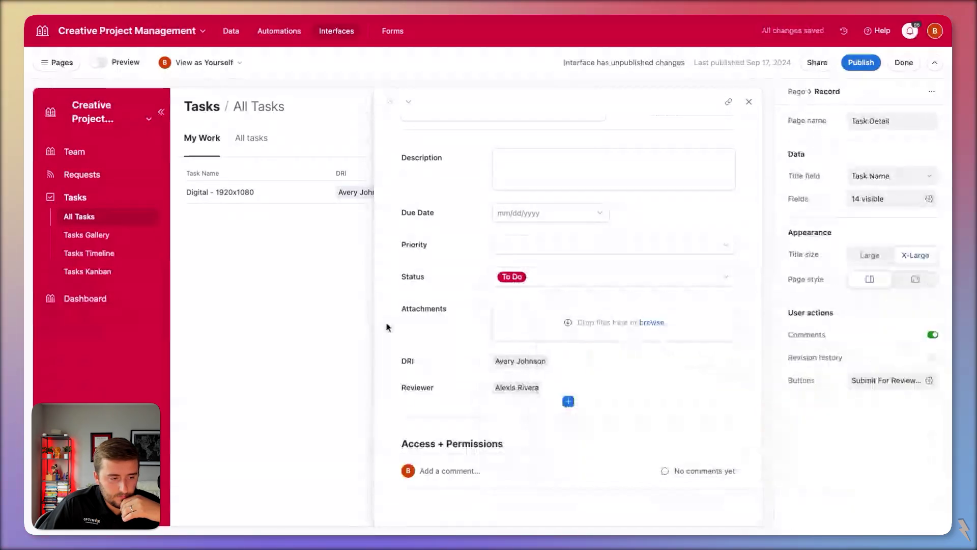
# - Set the Status field in the task field group to View-only permission
pyautogui.click(469, 301)
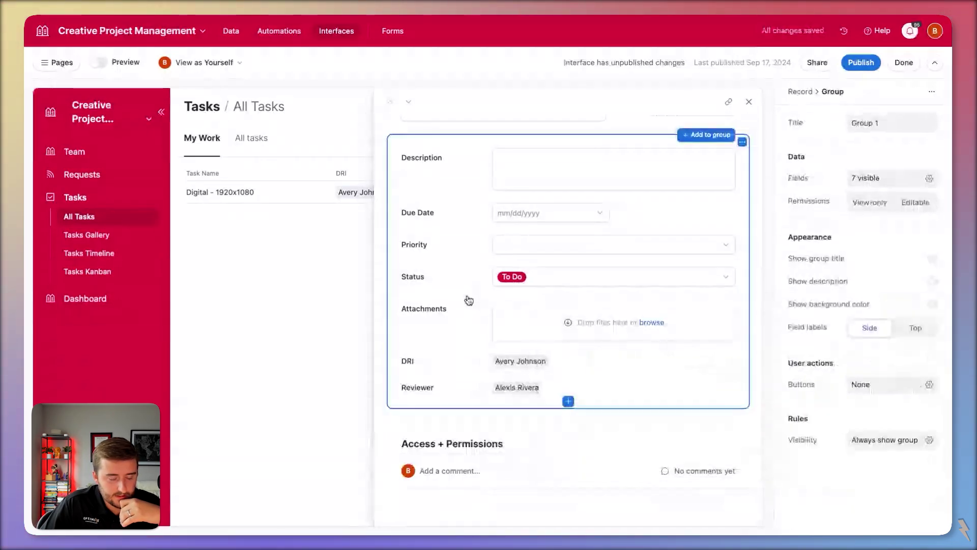
pyautogui.click(583, 277)
pyautogui.click(877, 227)
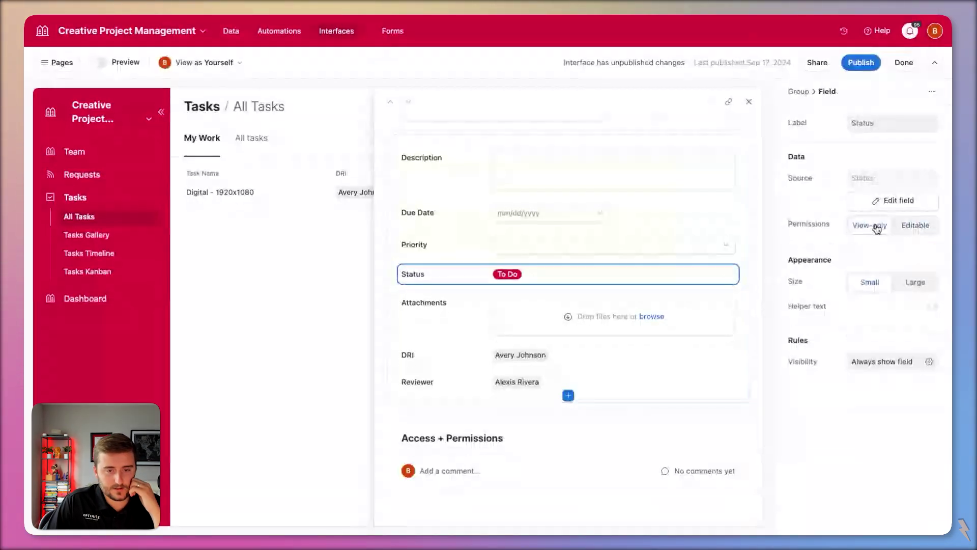
pyautogui.click(618, 247)
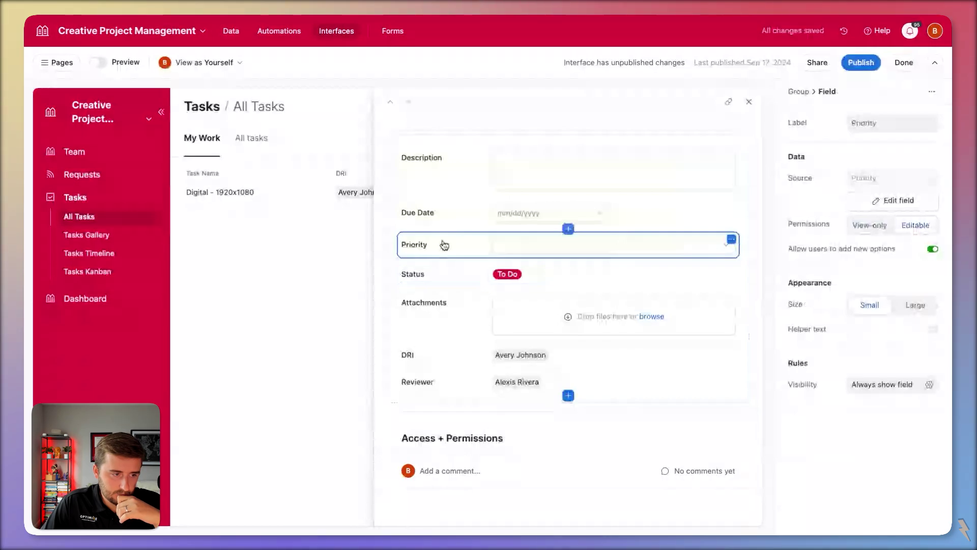
pyautogui.press('Escape')
# - Add a group visibility condition: Email (from DRI) contains the current user's email
pyautogui.click(929, 439)
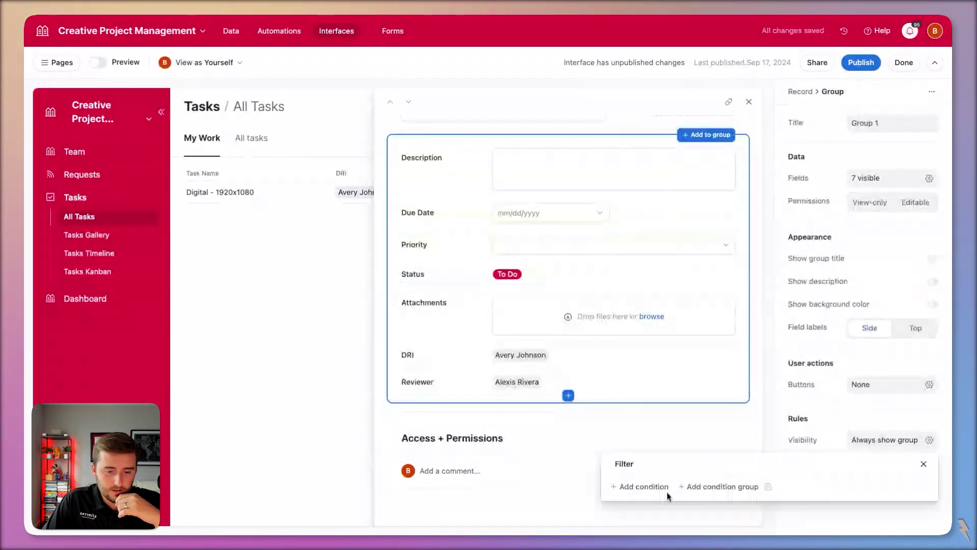
pyautogui.click(661, 489)
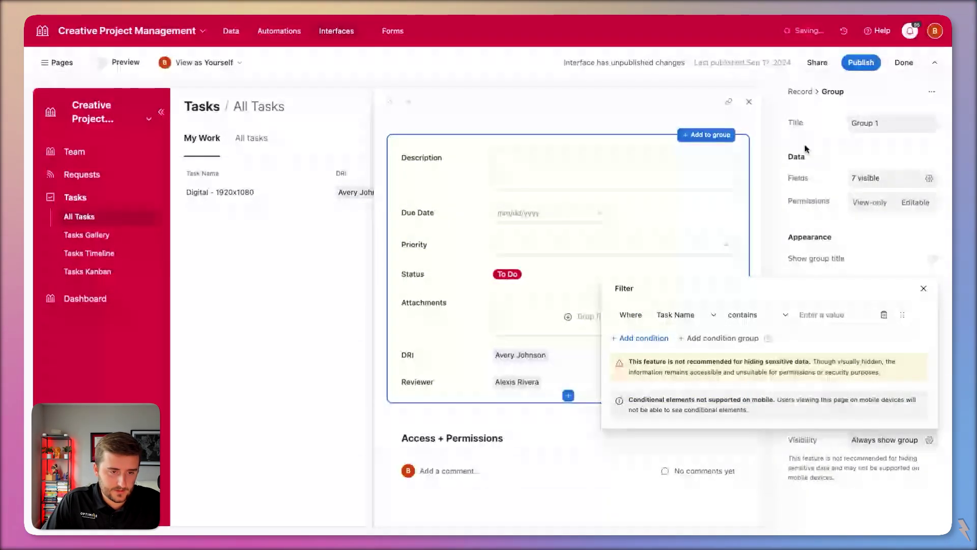
pyautogui.click(684, 317)
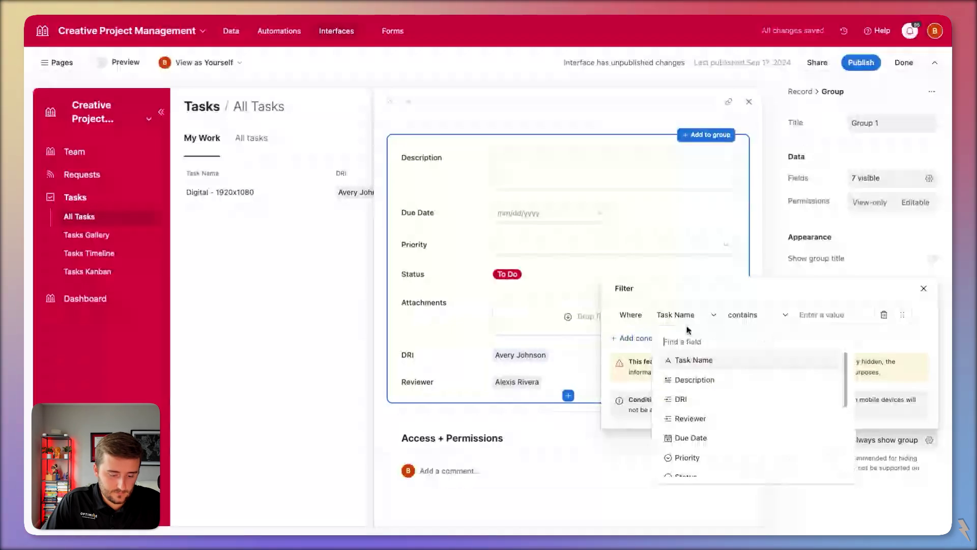
pyautogui.click(740, 400)
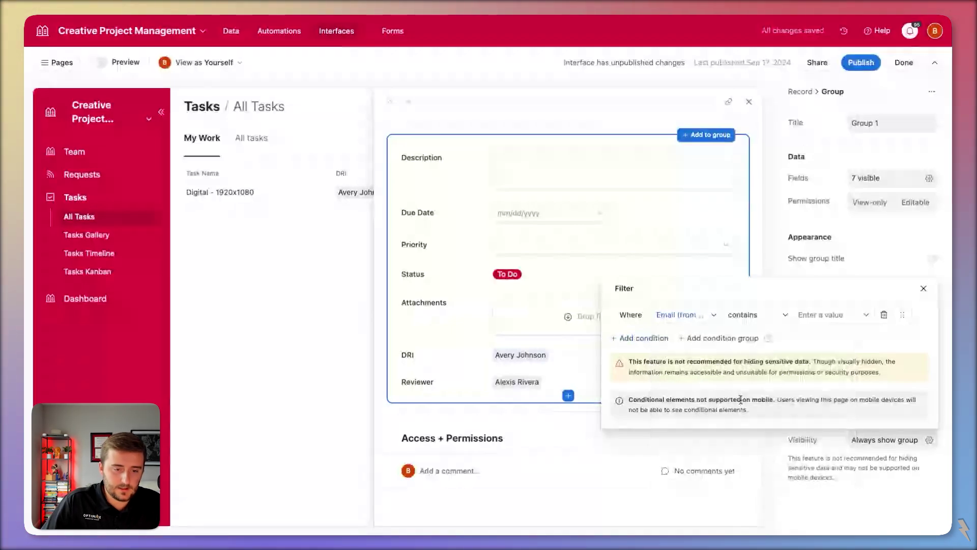
pyautogui.click(865, 381)
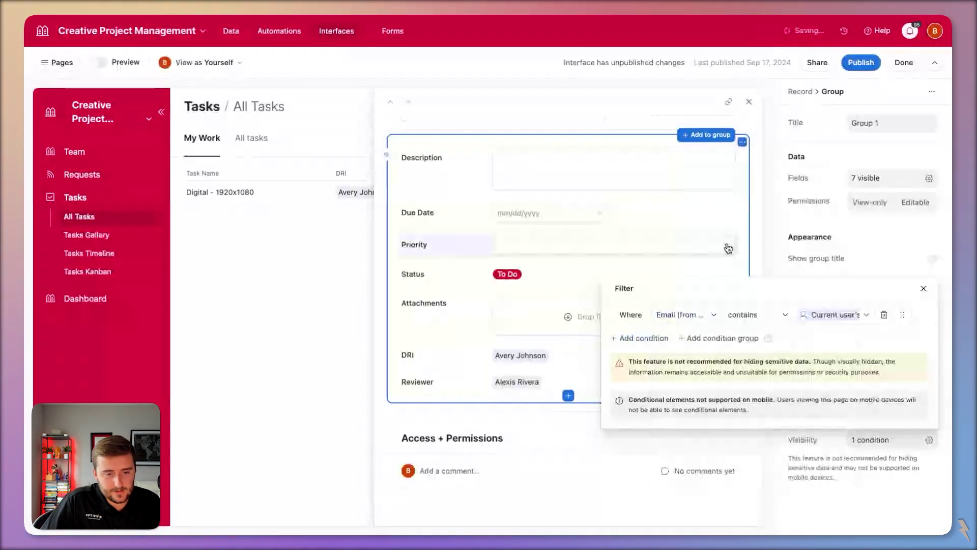
pyautogui.click(720, 222)
pyautogui.scroll(-2, 710, 218)
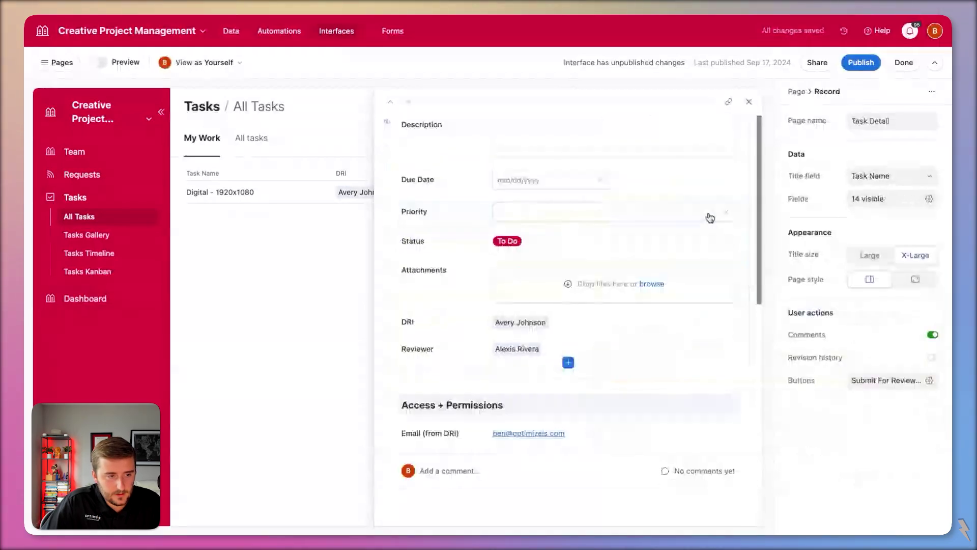
pyautogui.scroll(2, 710, 218)
pyautogui.scroll(2, 657, 178)
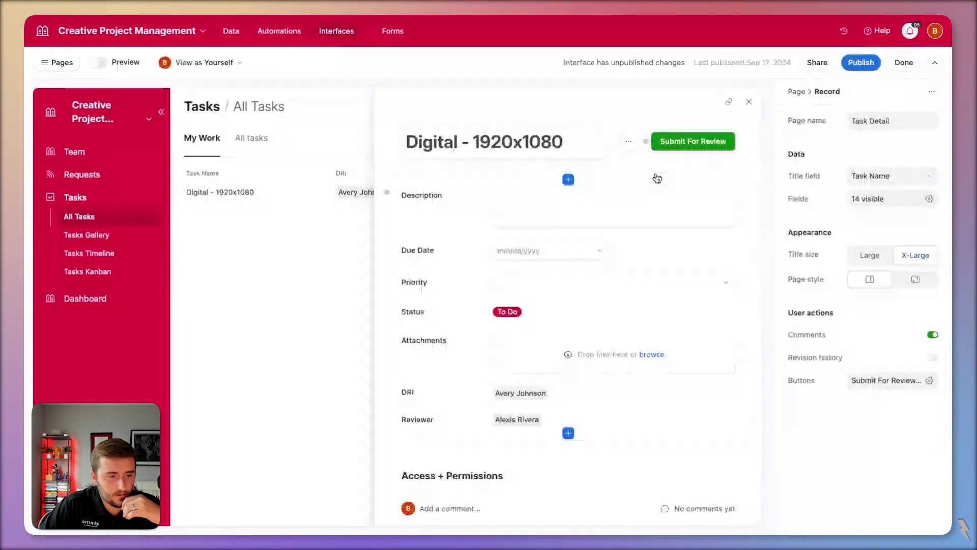
# - Give the existing field group a background colour and a visible title 'DRI Group'
pyautogui.click(683, 177)
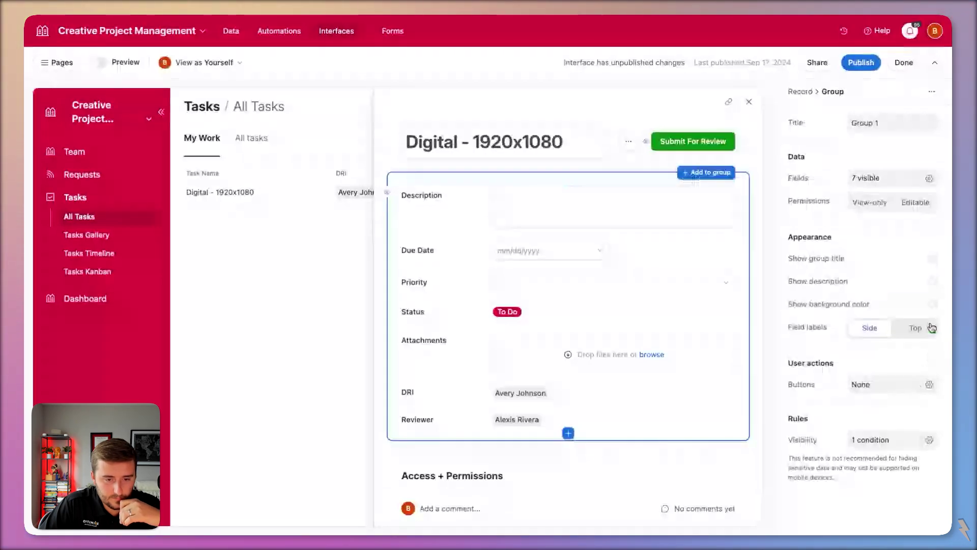
pyautogui.click(932, 304)
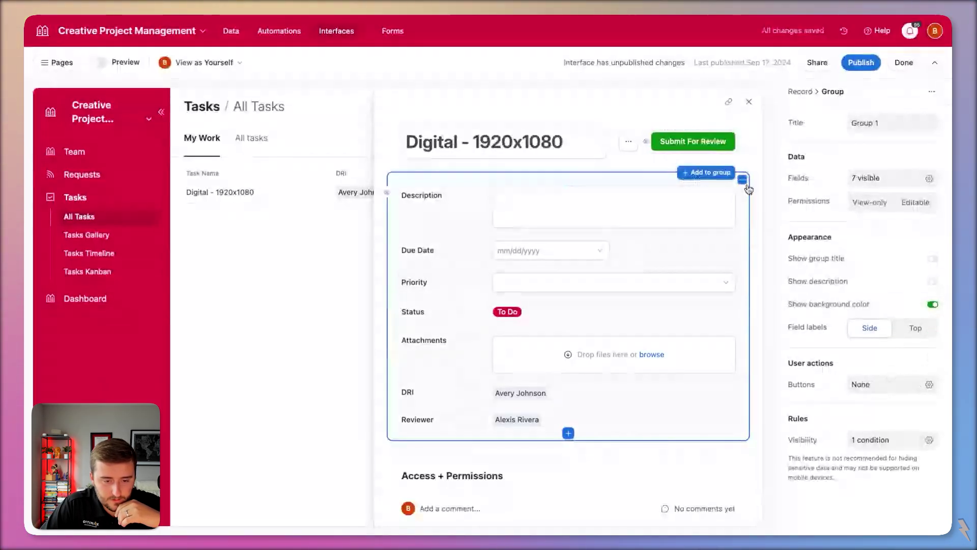
pyautogui.click(743, 180)
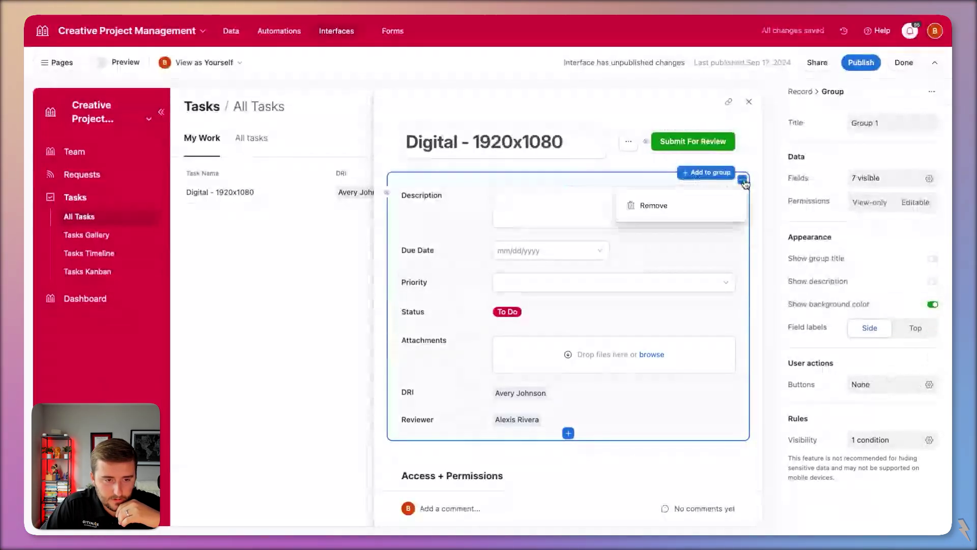
pyautogui.click(864, 268)
pyautogui.click(443, 195)
pyautogui.write('DRI')
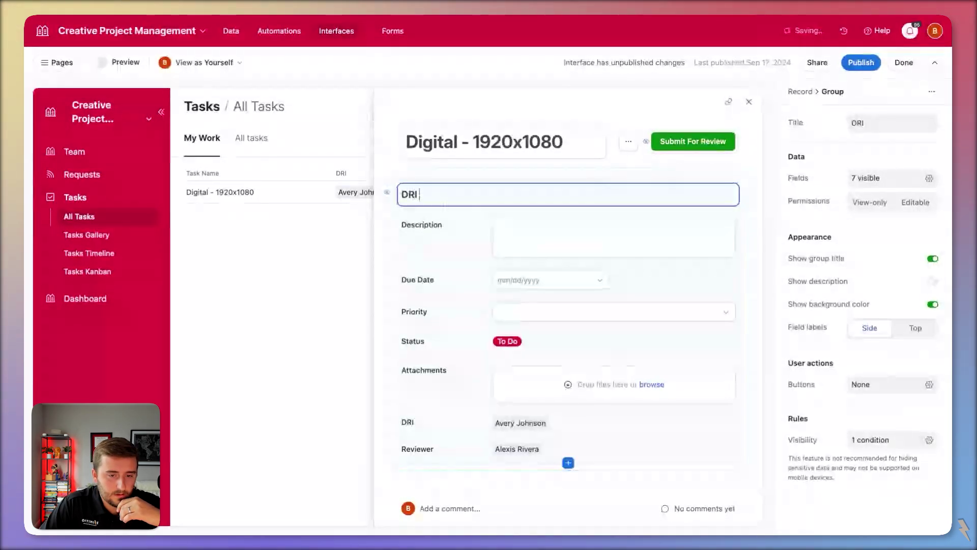
pyautogui.write(' Group')
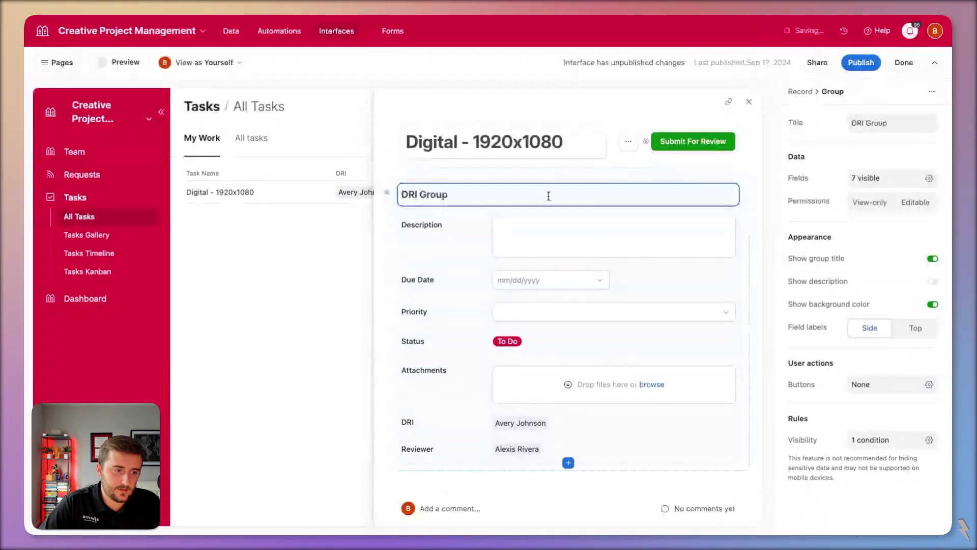
# - Add a new field group titled 'Reviewer Group' with a background colour
pyautogui.click(572, 172)
pyautogui.click(464, 196)
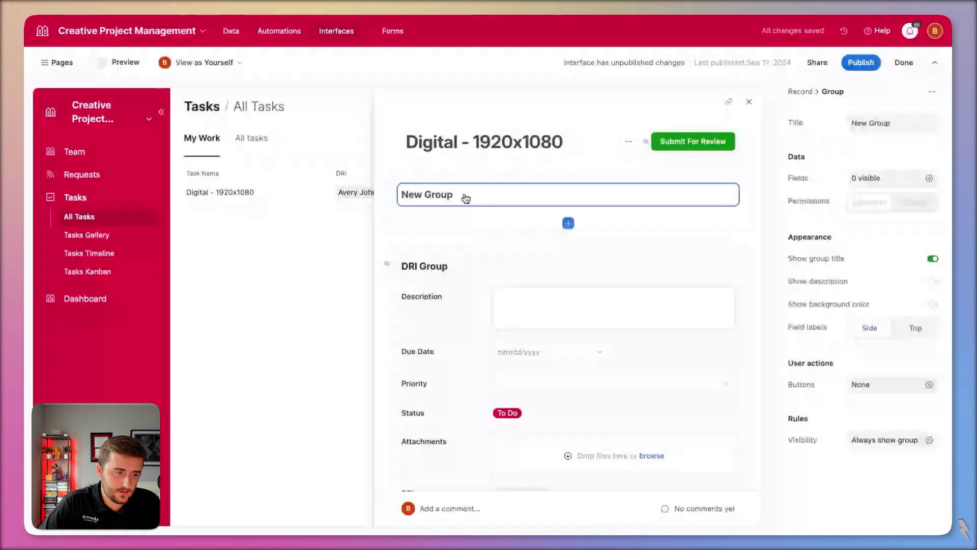
pyautogui.write('Revi')
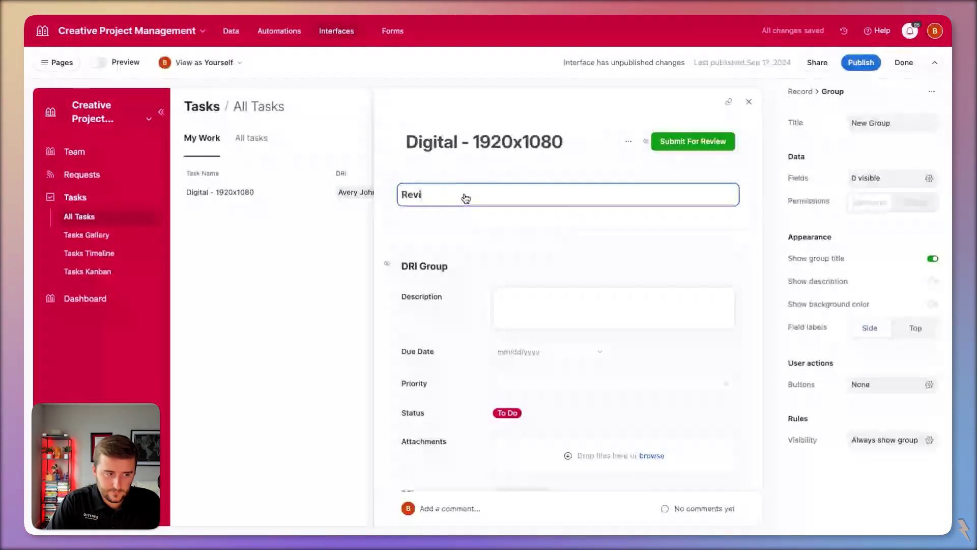
pyautogui.write('ewer Group')
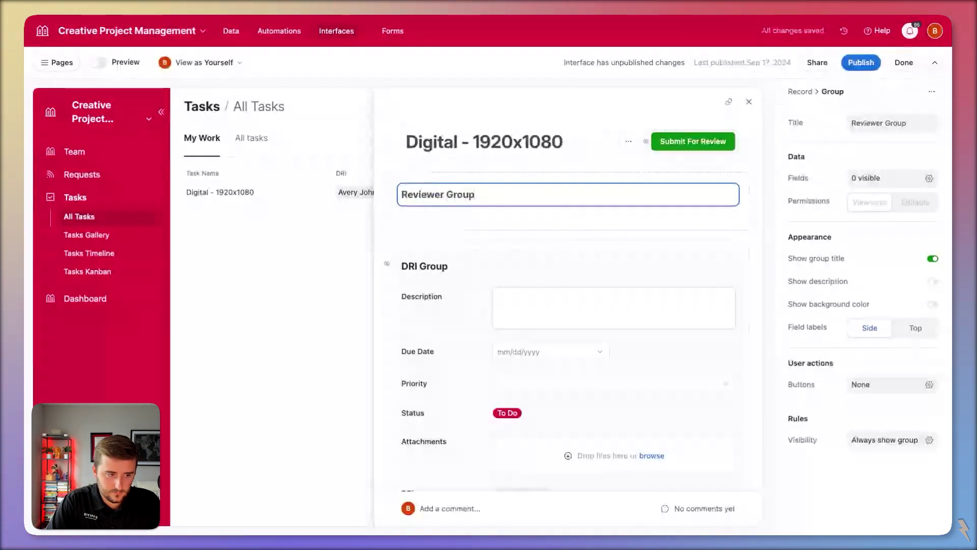
pyautogui.click(897, 304)
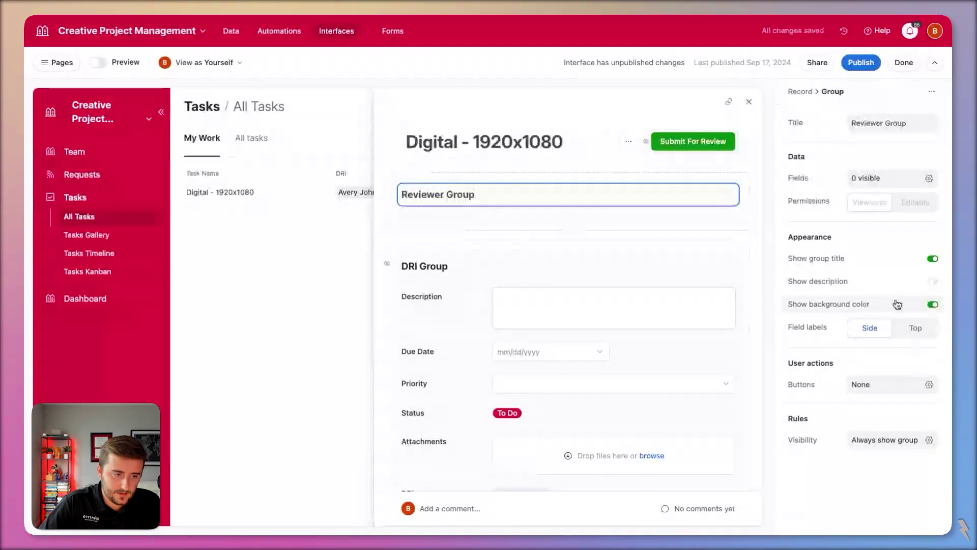
pyautogui.click(568, 223)
pyautogui.scroll(-5, 490, 285)
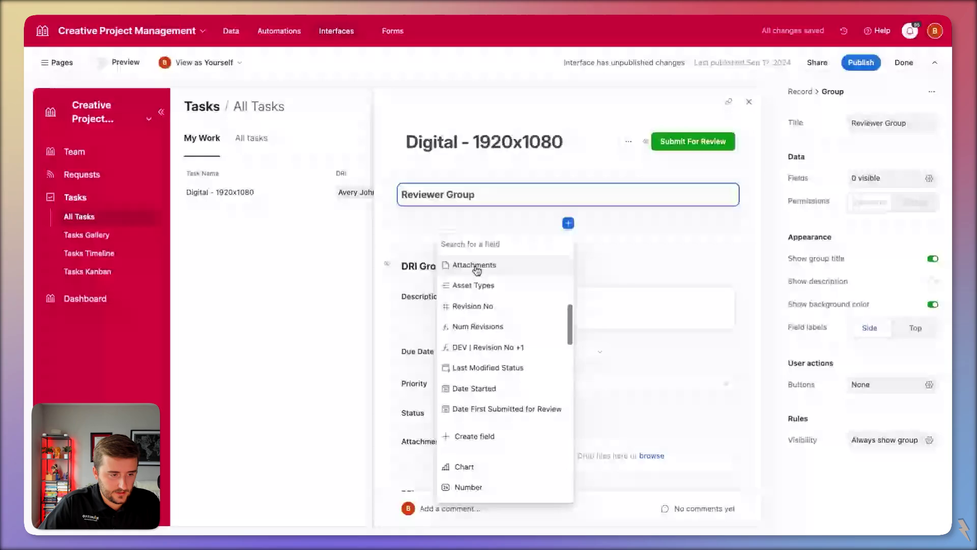
# - Add the Attachments field to the Reviewer Group and check its settings
pyautogui.click(477, 268)
pyautogui.click(503, 161)
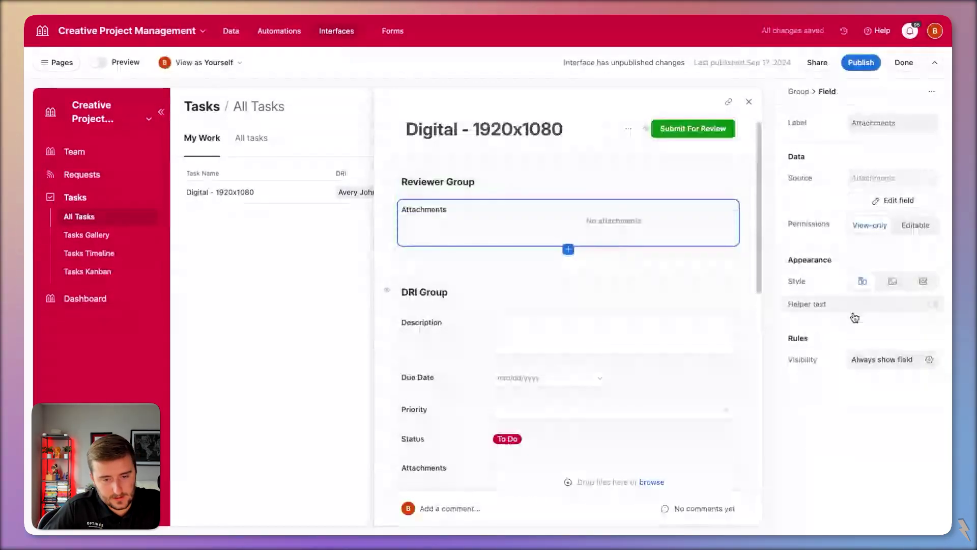
pyautogui.click(721, 179)
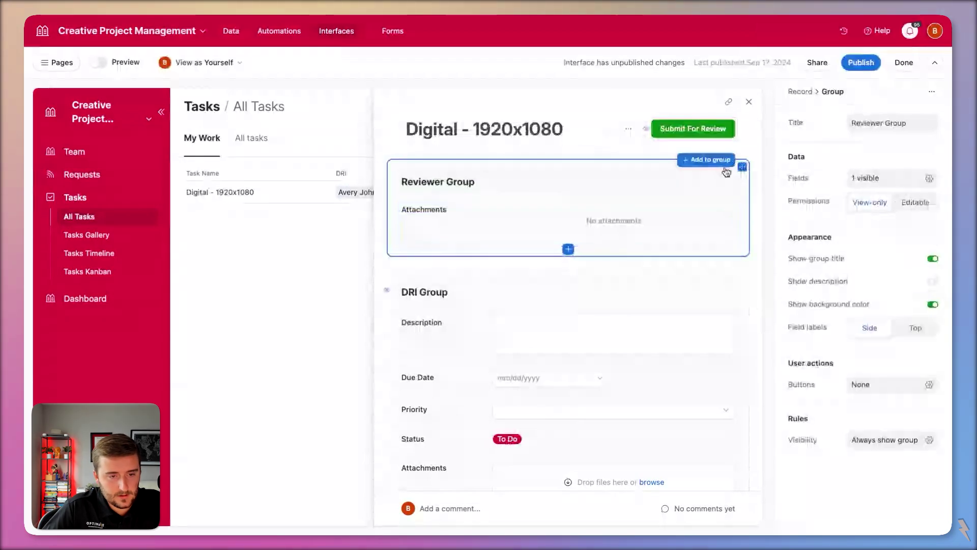
# - Show the Reviewer Group only when an Email field contains the current user
pyautogui.click(929, 438)
pyautogui.click(695, 316)
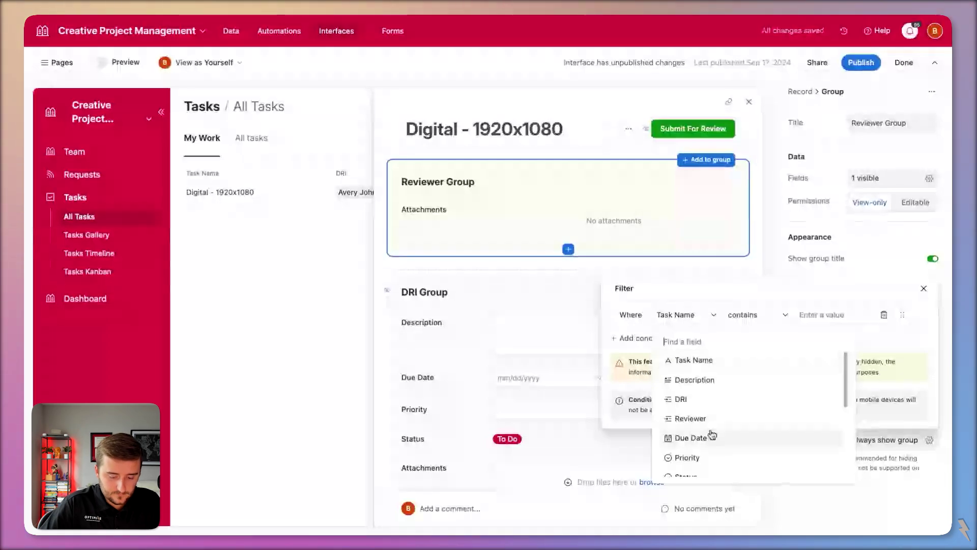
pyautogui.write('email')
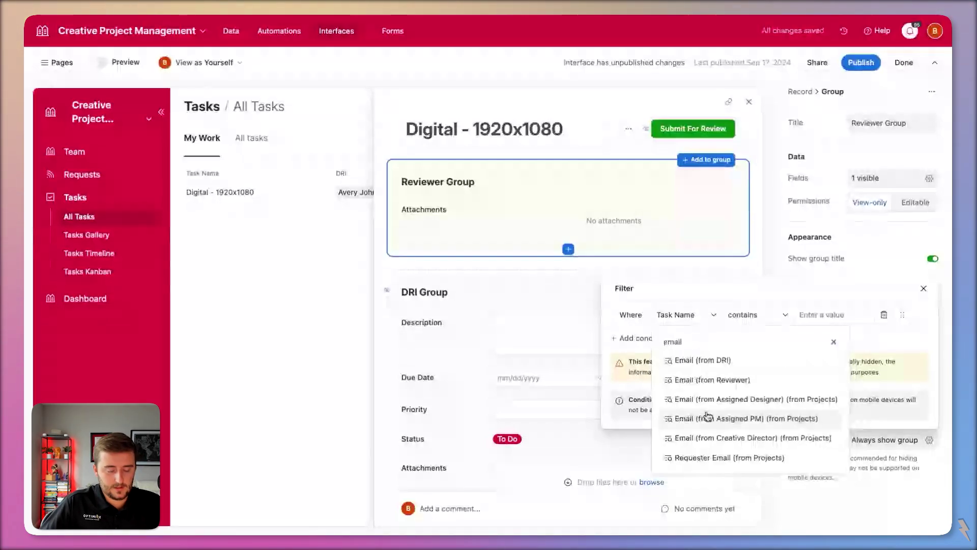
pyautogui.click(707, 417)
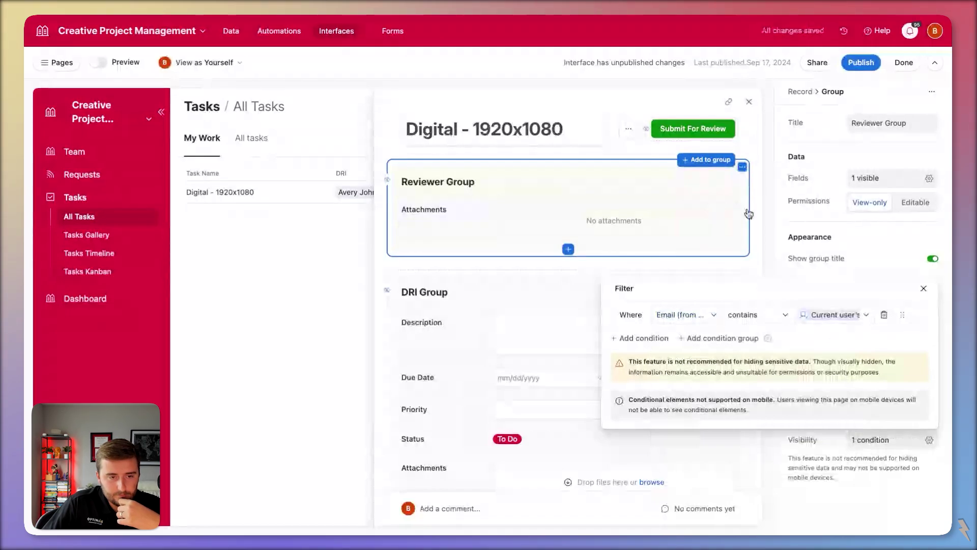
pyautogui.click(772, 264)
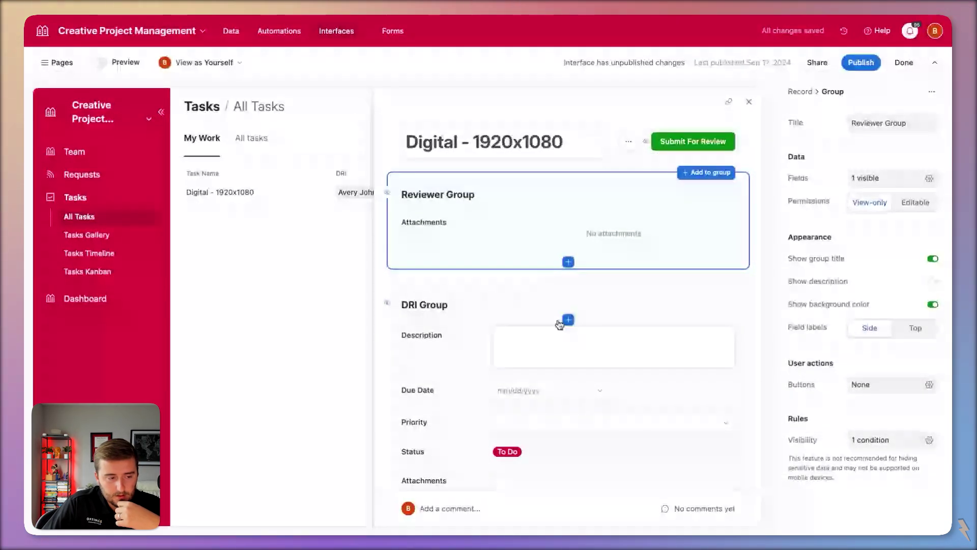
pyautogui.scroll(-2, 565, 300)
# - Pick Description from the Reviewer Group's field list so it sits under Attachments
pyautogui.scroll(1, 567, 279)
pyautogui.click(556, 277)
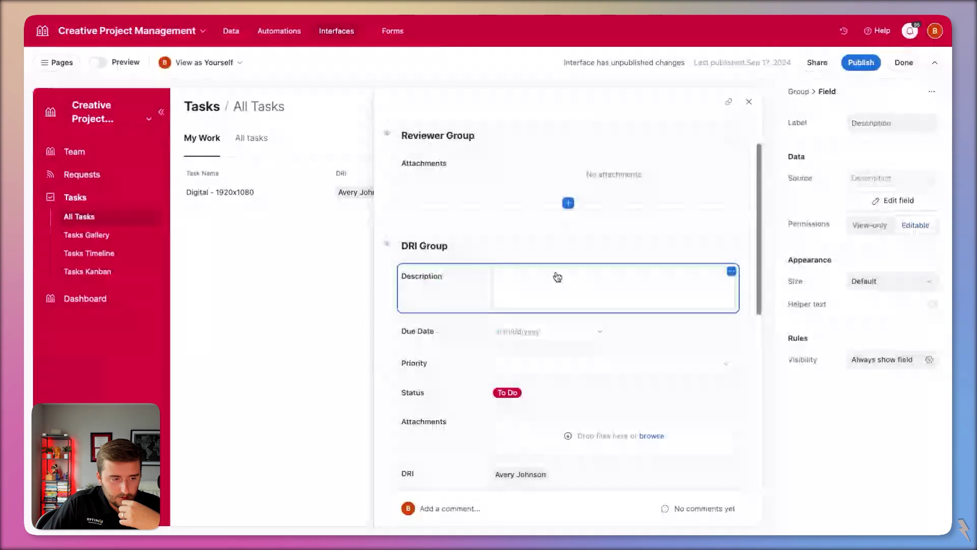
pyautogui.scroll(1, 556, 277)
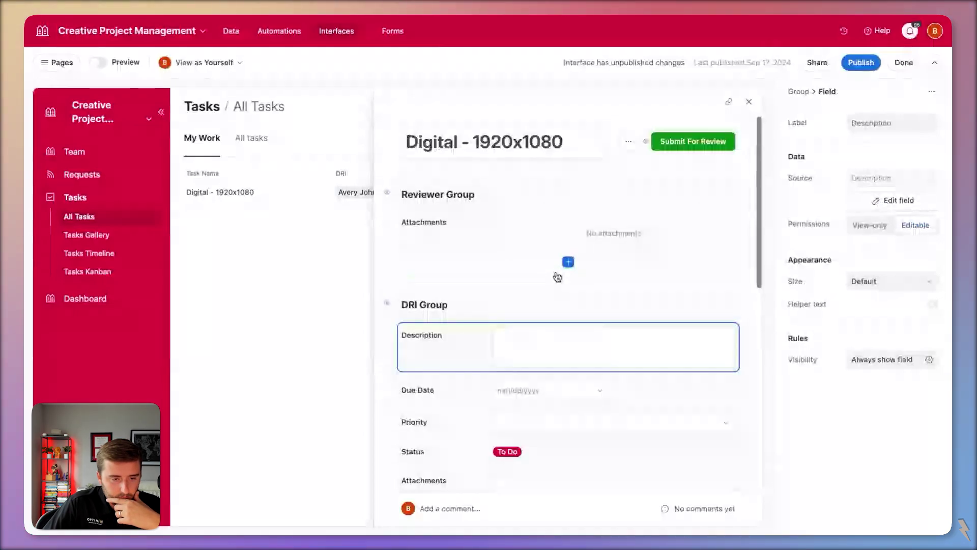
pyautogui.click(568, 262)
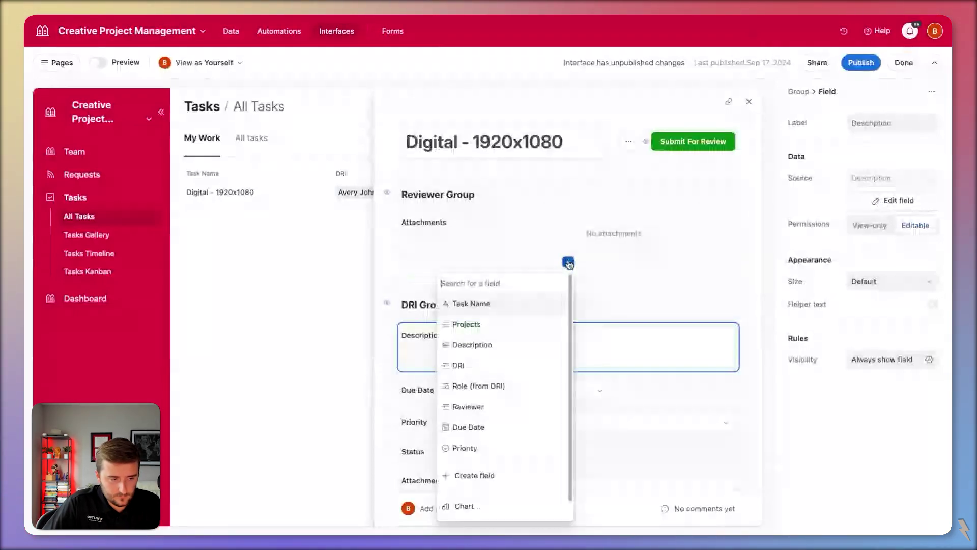
pyautogui.click(473, 344)
pyautogui.scroll(-3, 469, 139)
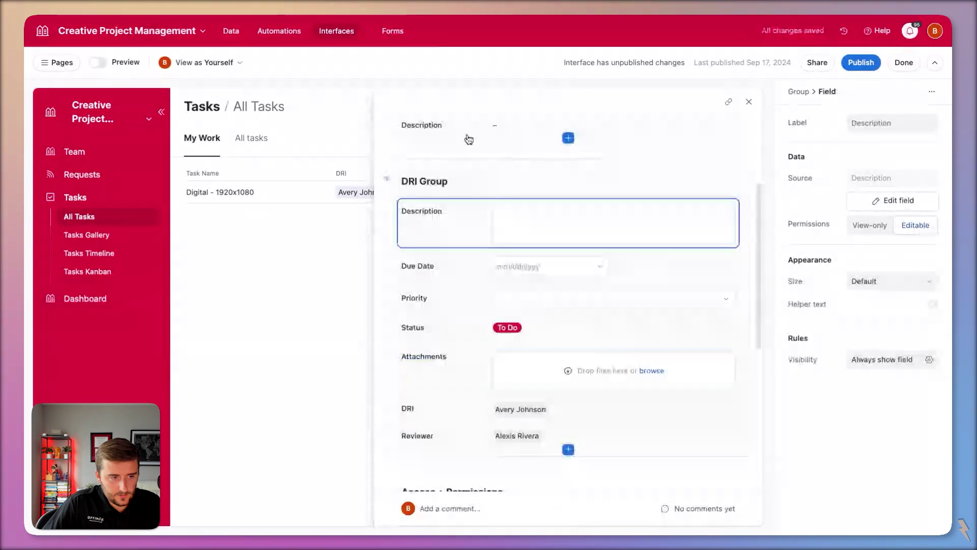
pyautogui.click(469, 139)
pyautogui.scroll(3, 694, 168)
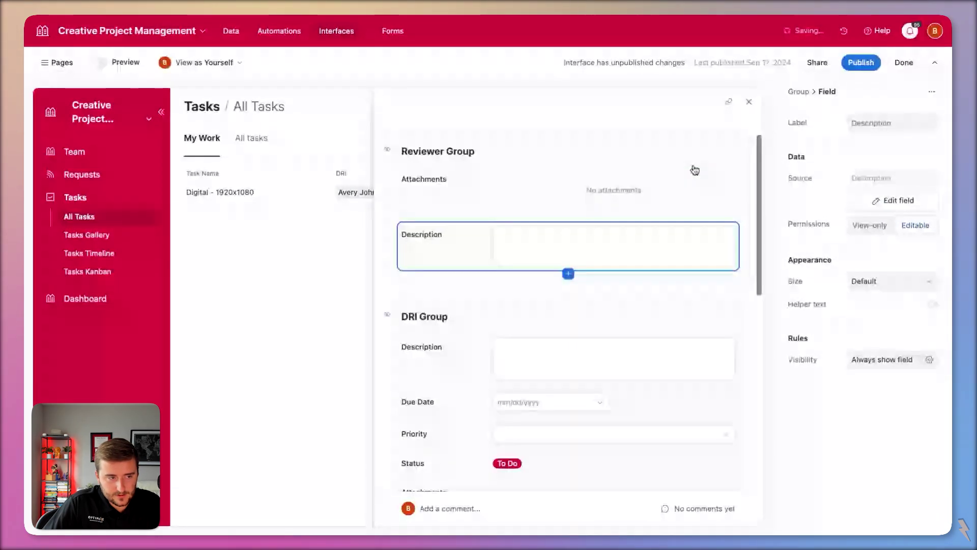
pyautogui.click(656, 204)
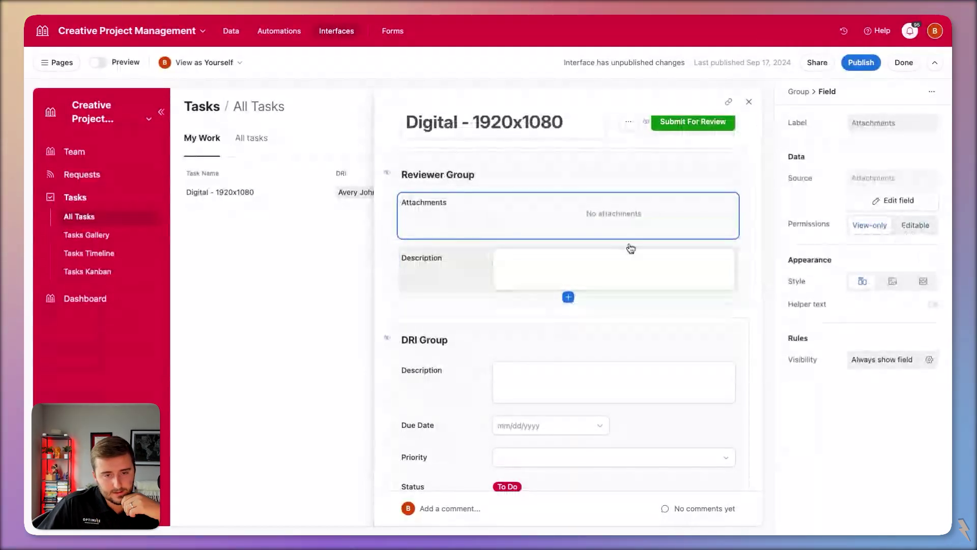
pyautogui.scroll(1, 626, 332)
pyautogui.scroll(-7, 626, 332)
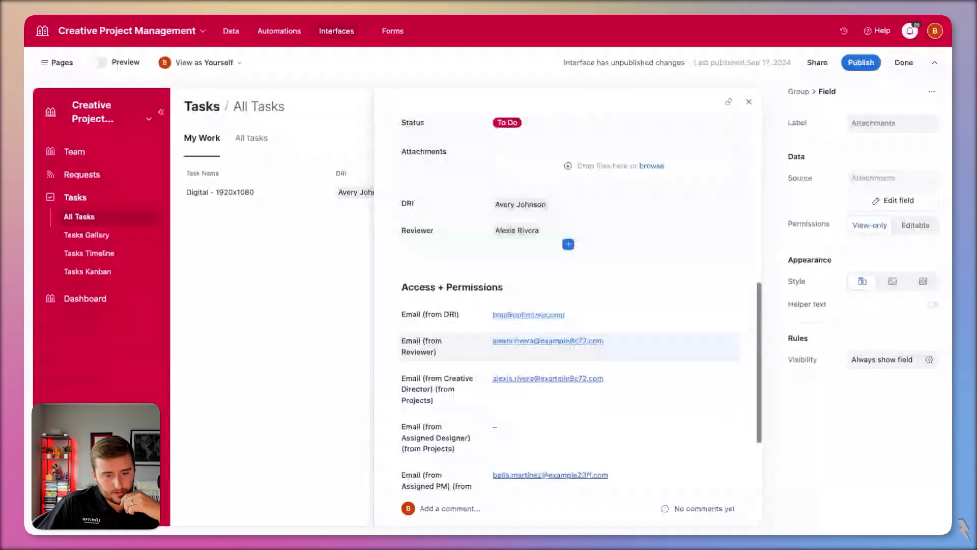
pyautogui.scroll(6, 631, 356)
pyautogui.scroll(-2, 637, 384)
# - Upload Transparent Optimize Logo 2.0.png into the Attachments field and preview it
pyautogui.click(650, 374)
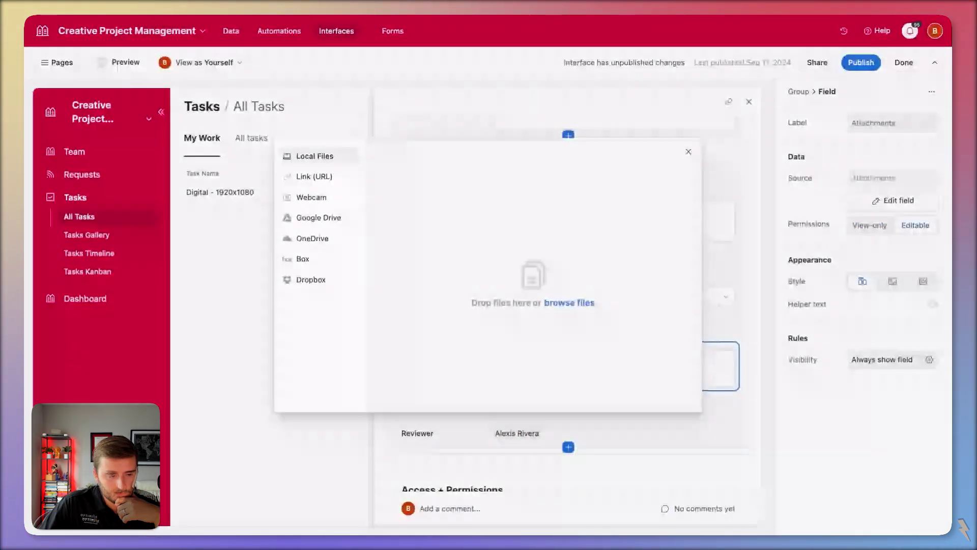
pyautogui.click(639, 399)
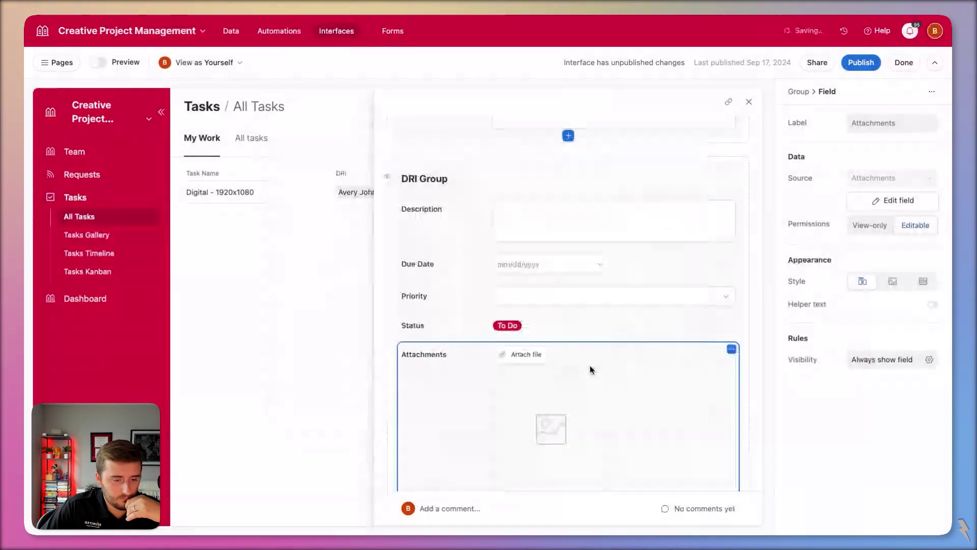
pyautogui.click(548, 414)
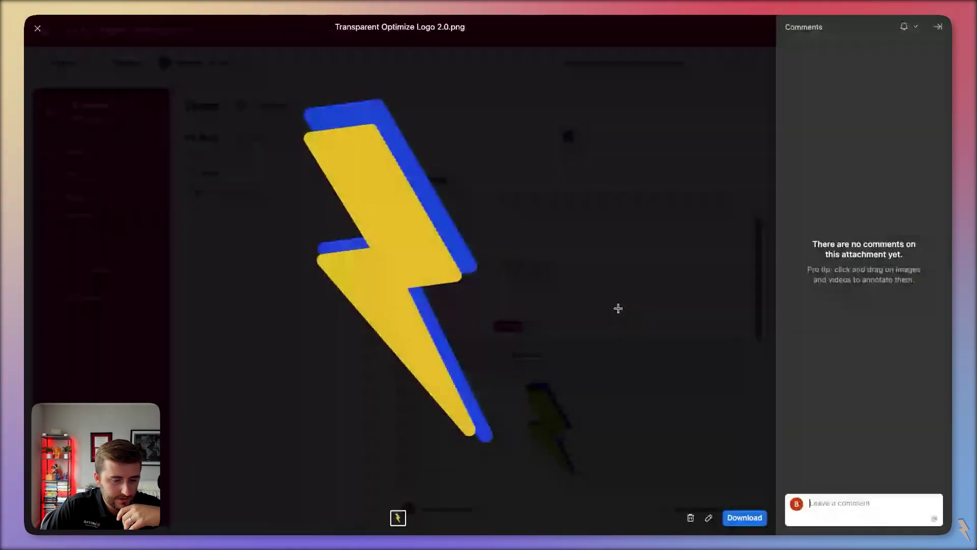
pyautogui.click(37, 30)
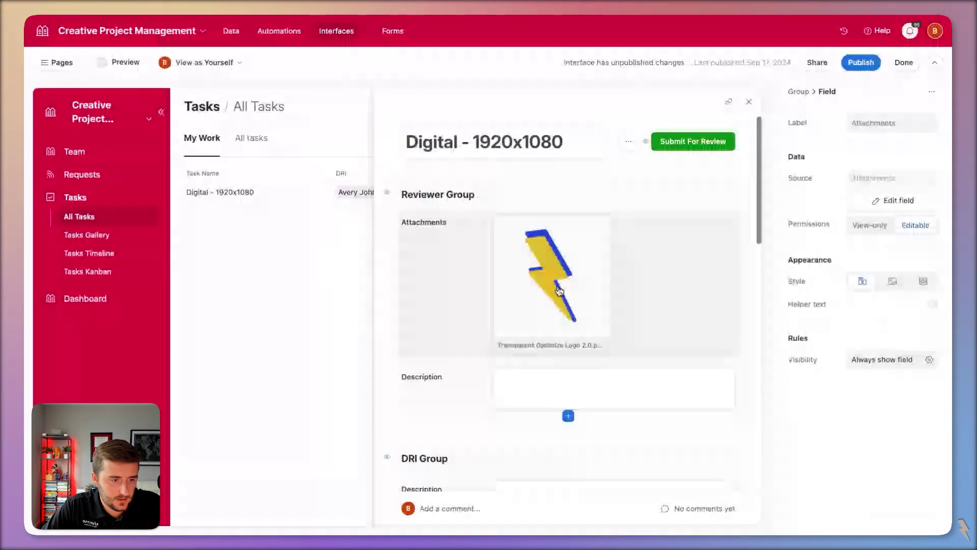
pyautogui.click(559, 291)
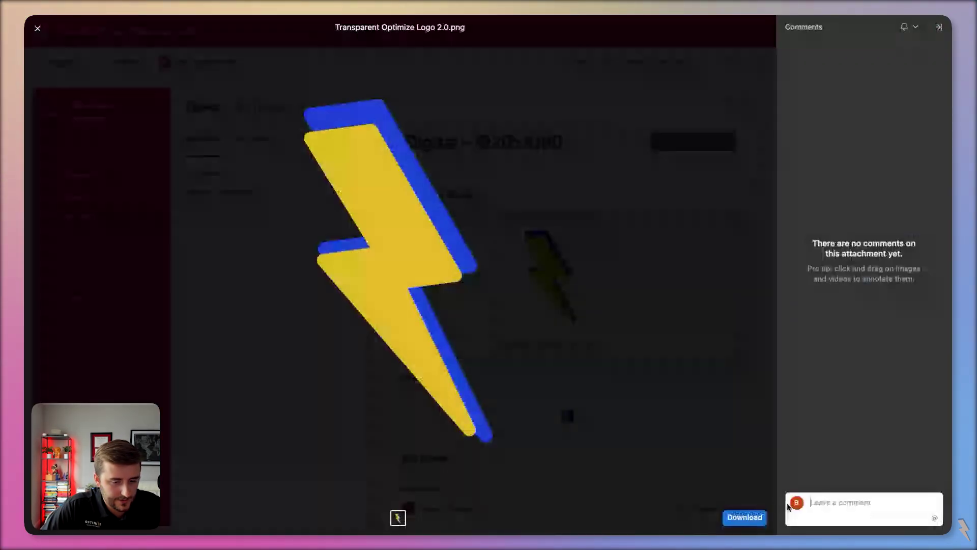
pyautogui.press('Escape')
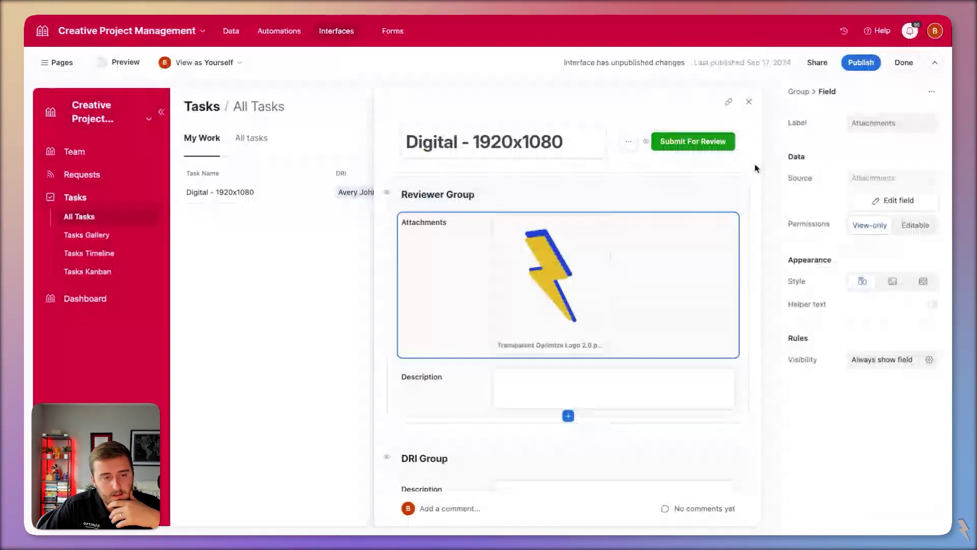
# - Add a new record button action labelled 'Request Changes'
pyautogui.click(755, 168)
pyautogui.click(886, 381)
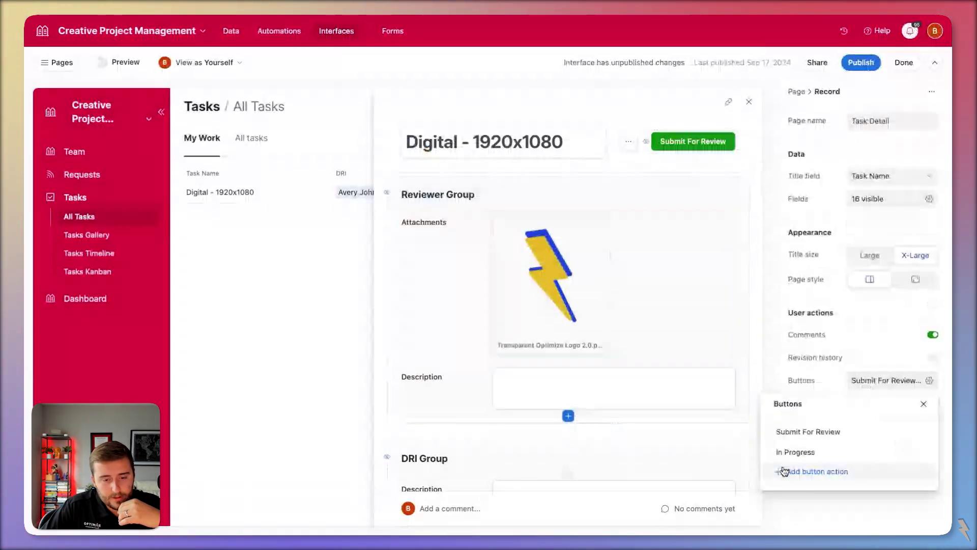
pyautogui.click(817, 471)
pyautogui.click(920, 473)
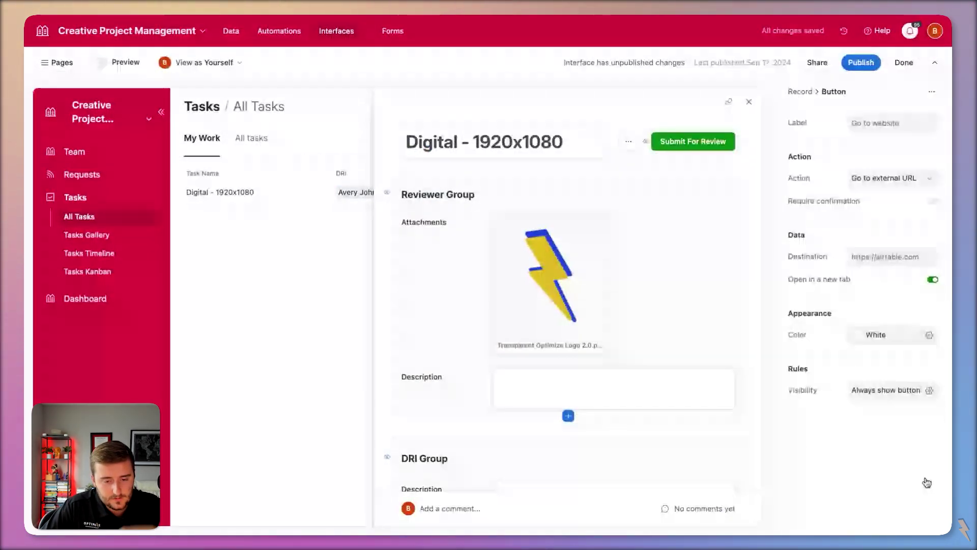
pyautogui.click(883, 125)
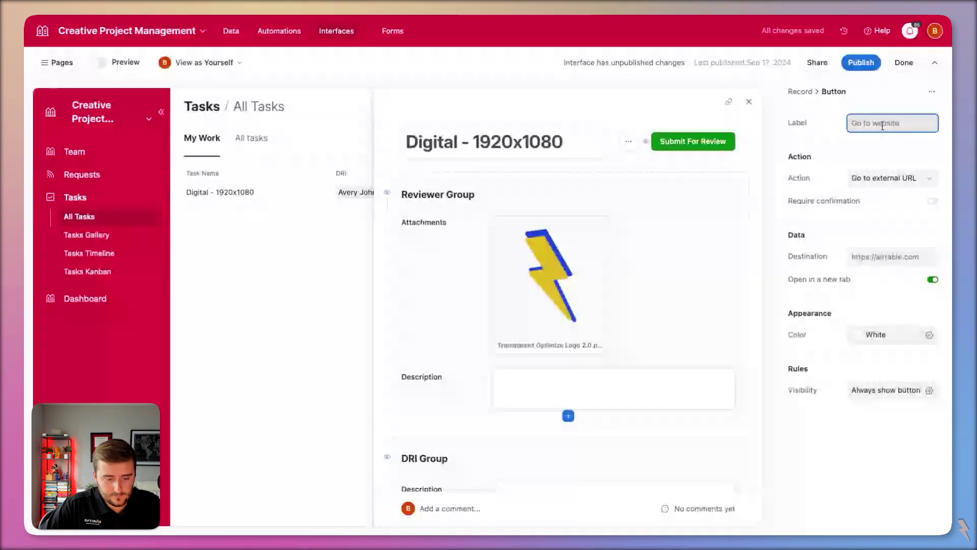
pyautogui.write('Request Changes')
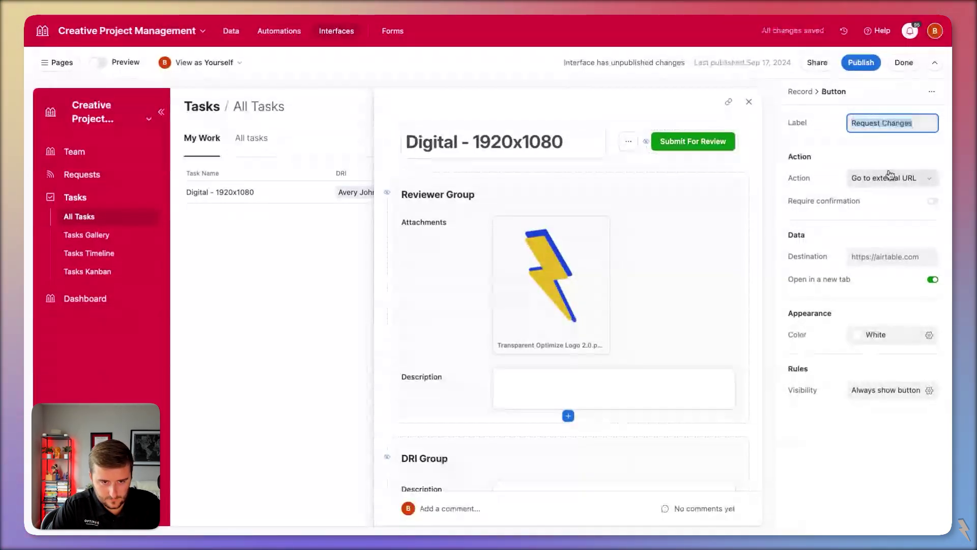
# - Make the button update the record, setting Status to In Progress
pyautogui.click(890, 177)
pyautogui.click(879, 222)
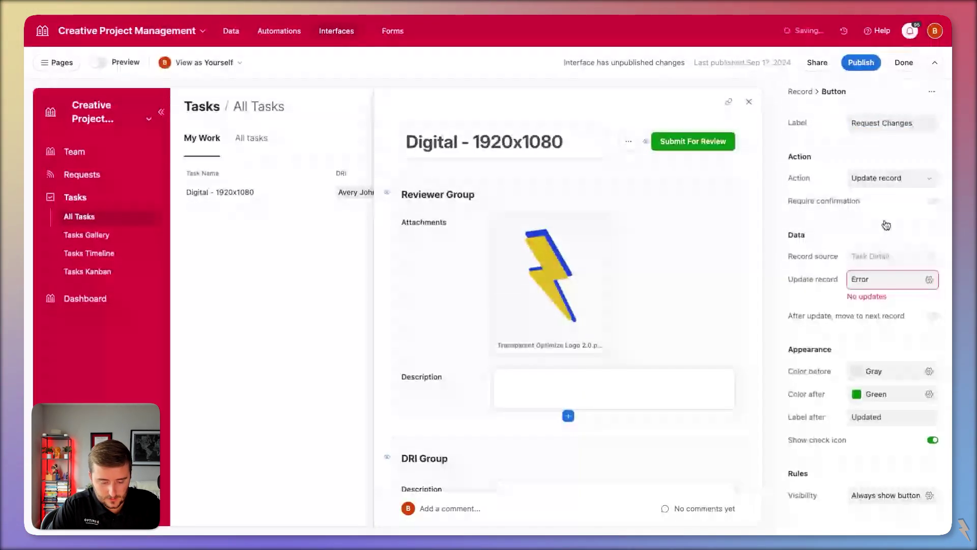
pyautogui.click(860, 279)
pyautogui.click(695, 332)
pyautogui.click(710, 474)
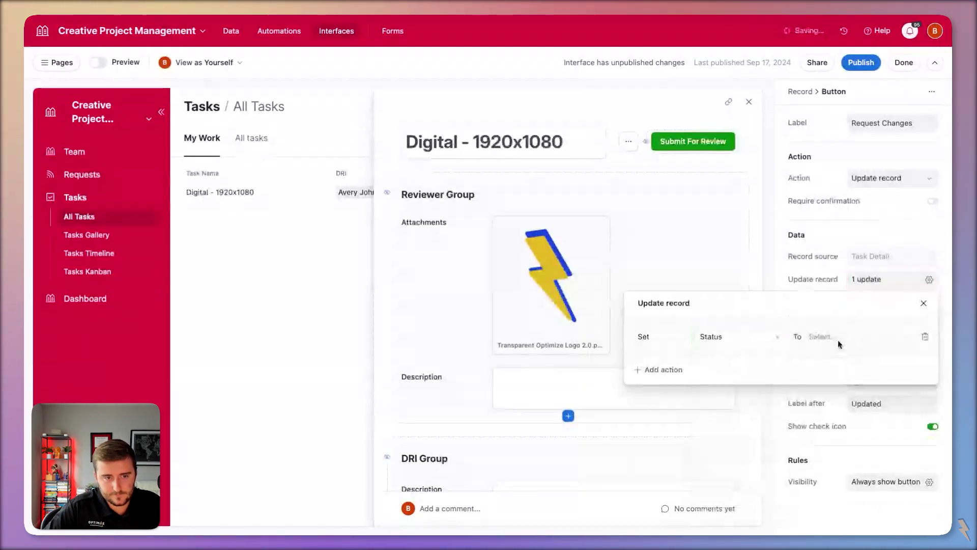
pyautogui.click(838, 340)
pyautogui.click(842, 447)
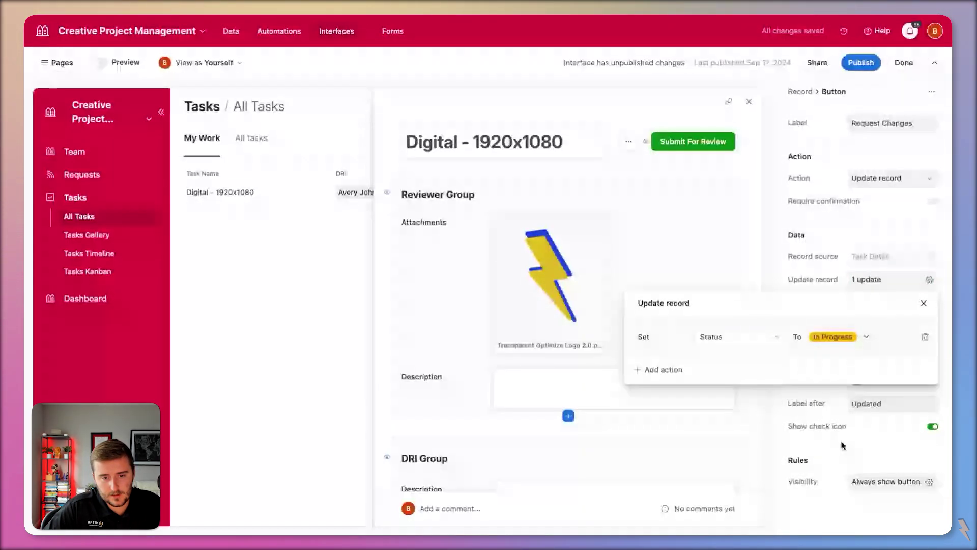
pyautogui.click(877, 235)
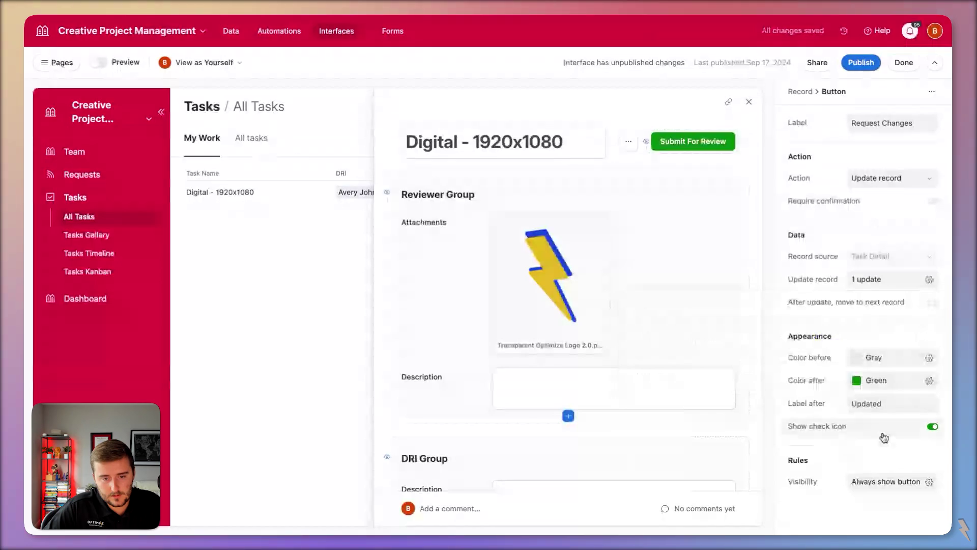
# - Colour the button blue before clicking and gray after, then publish the interface
pyautogui.click(891, 357)
pyautogui.click(877, 405)
pyautogui.click(891, 380)
pyautogui.click(855, 431)
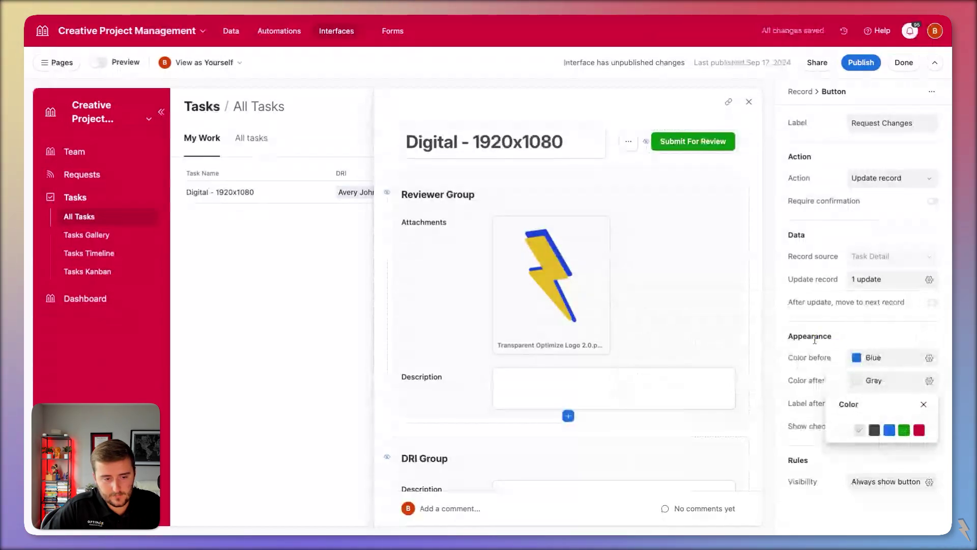
pyautogui.click(872, 438)
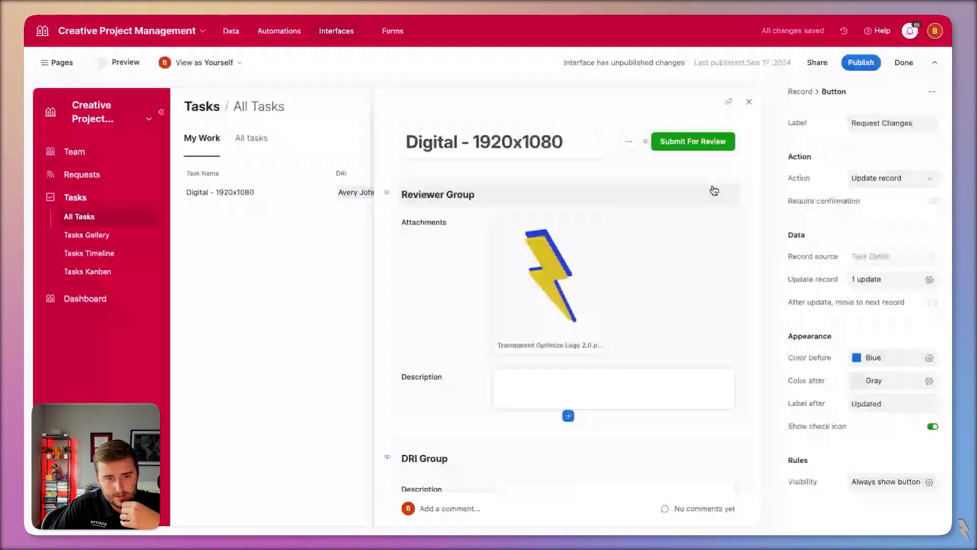
pyautogui.click(860, 62)
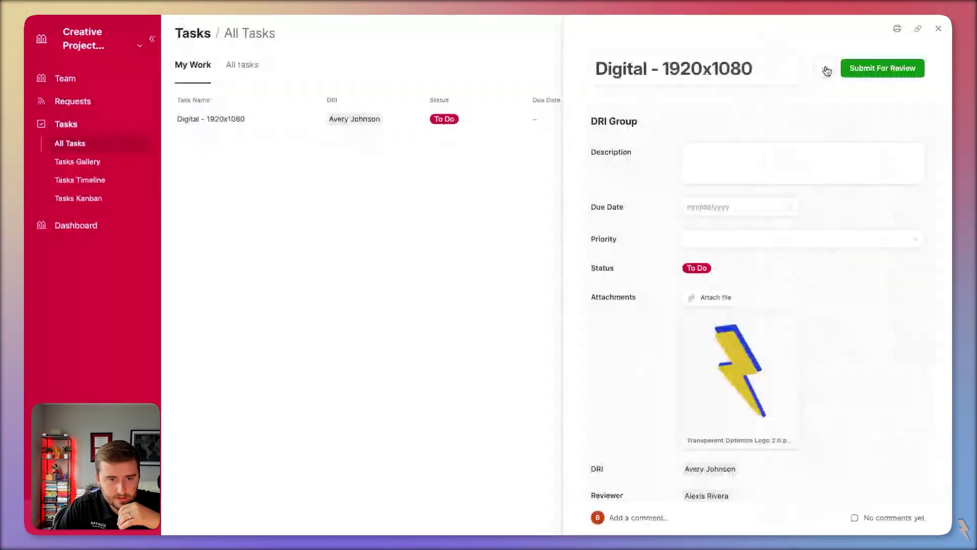
# - Turn on Link / unlink records for both the DRI and Reviewer fields
pyautogui.click(826, 69)
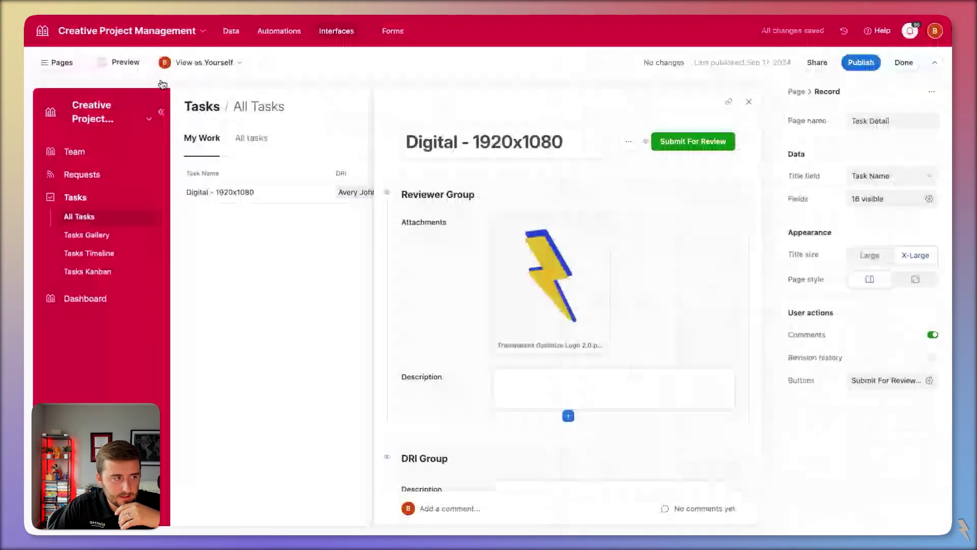
pyautogui.scroll(-3, 550, 316)
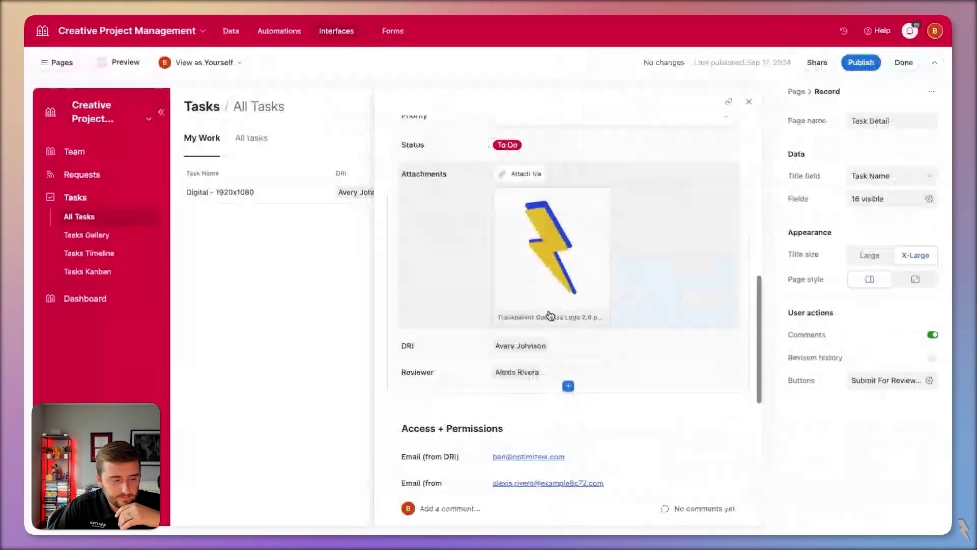
pyautogui.click(556, 327)
pyautogui.click(905, 382)
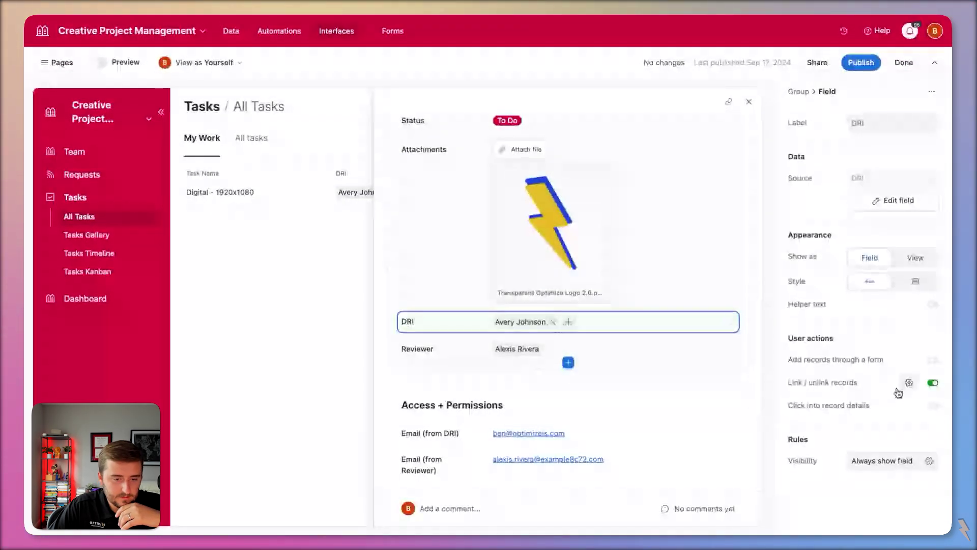
pyautogui.click(906, 380)
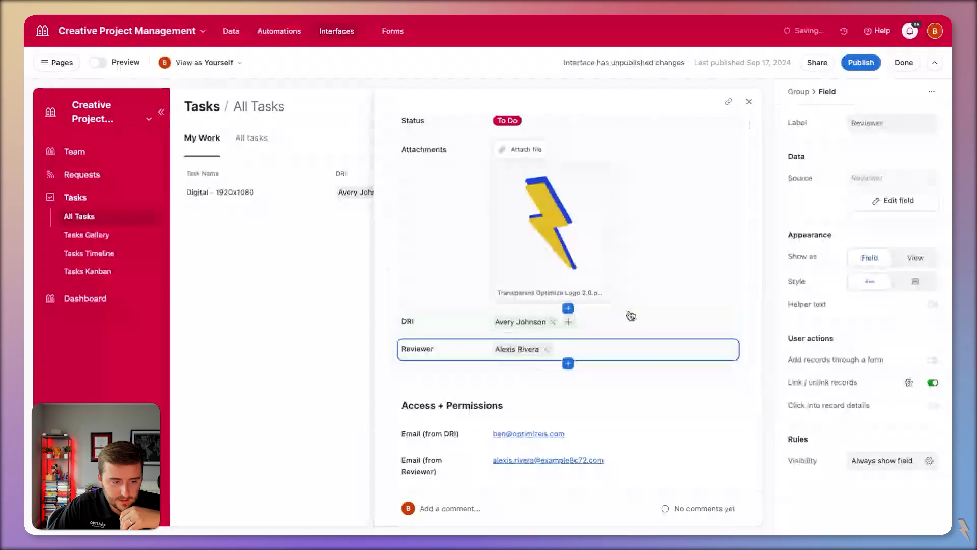
pyautogui.scroll(5, 636, 326)
pyautogui.scroll(3, 641, 334)
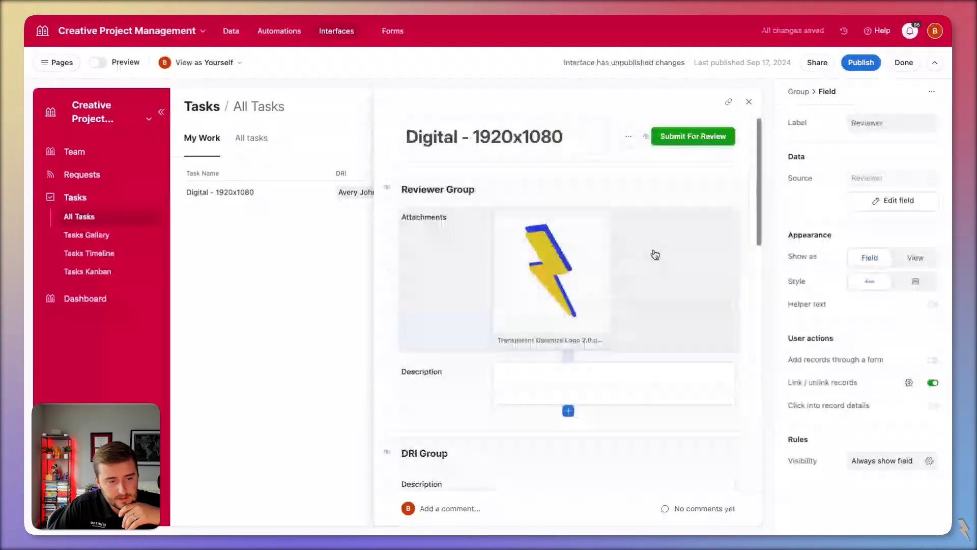
# - Add a new button action to the Reviewer Group and enter its label
pyautogui.click(742, 196)
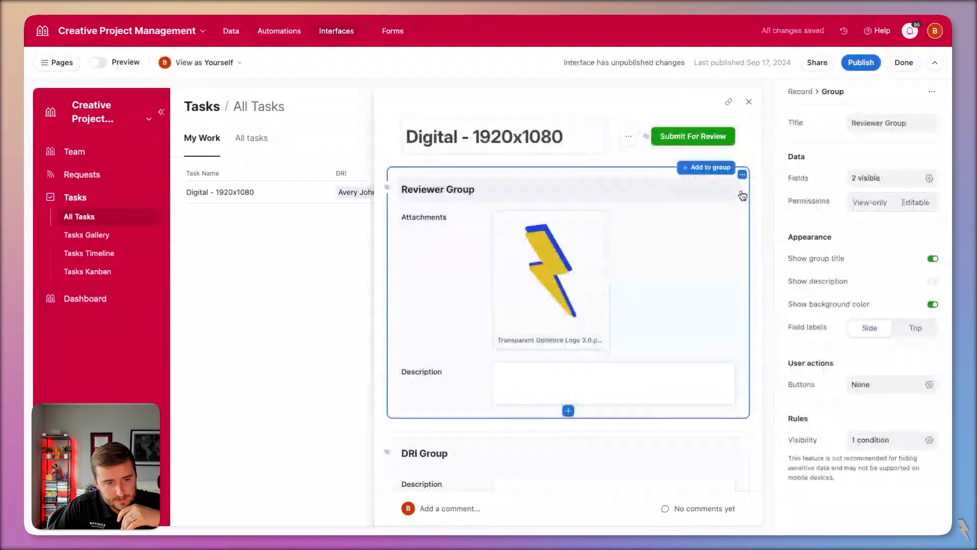
pyautogui.click(865, 385)
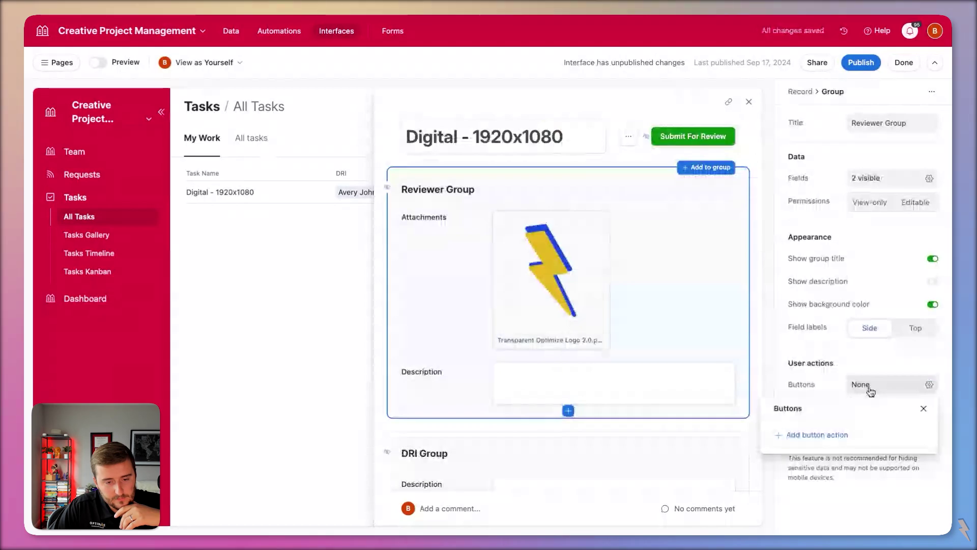
pyautogui.click(786, 435)
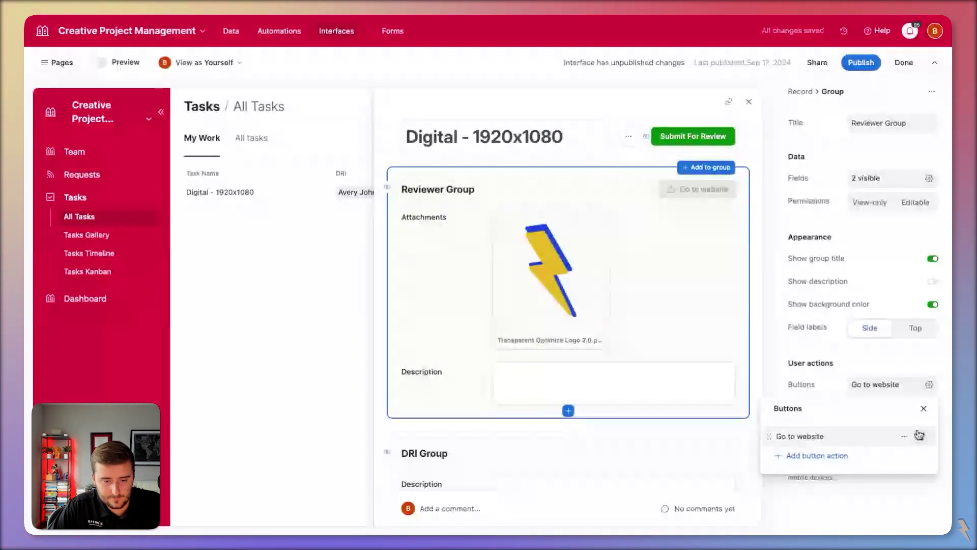
pyautogui.click(921, 436)
pyautogui.write('Submit for')
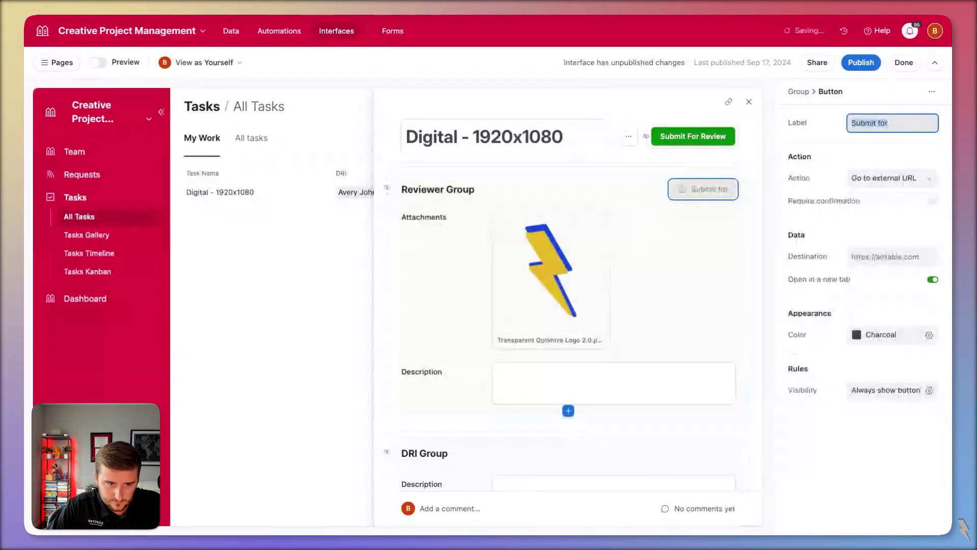
pyautogui.write('Approved')
# - Make the button update the record, setting Status to Completed
pyautogui.click(911, 178)
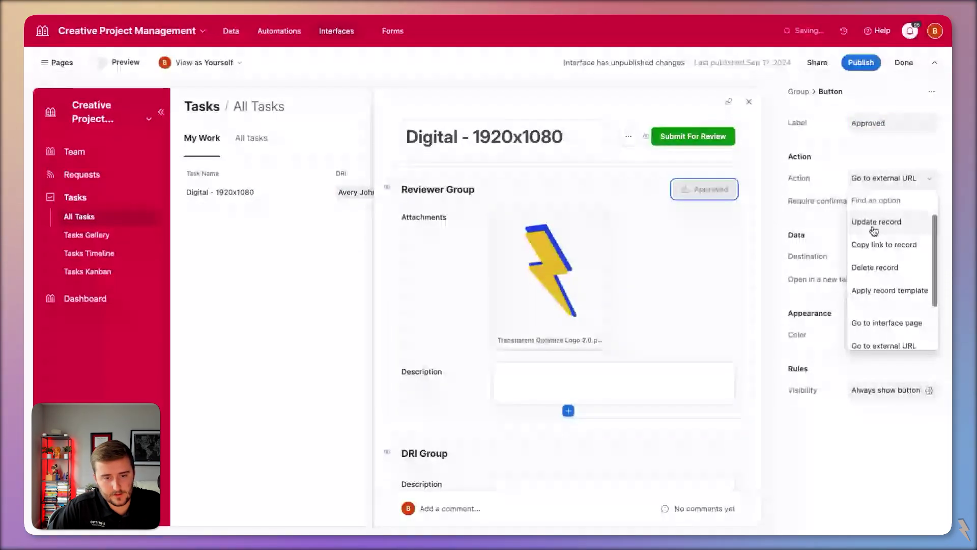
pyautogui.click(875, 222)
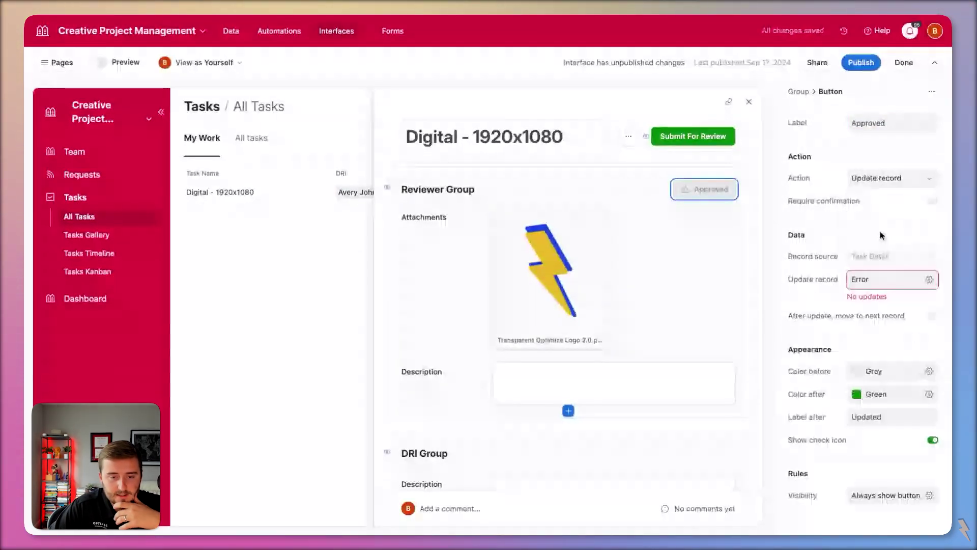
pyautogui.click(888, 279)
pyautogui.click(705, 338)
pyautogui.write('s')
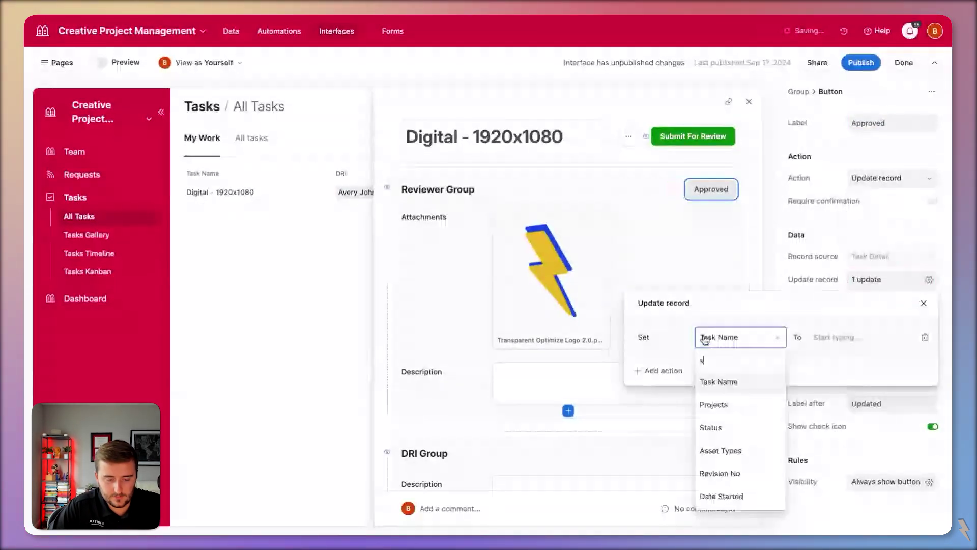
pyautogui.click(713, 428)
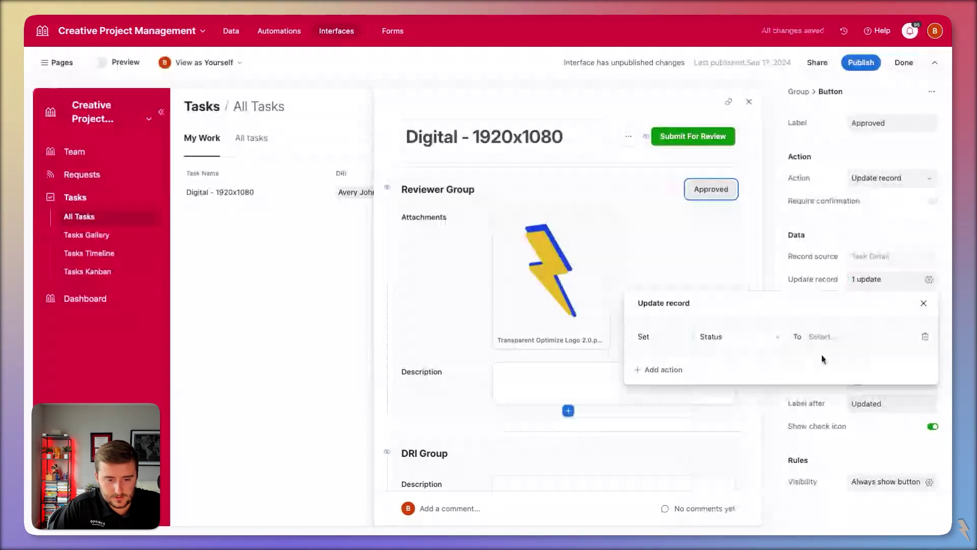
pyautogui.click(821, 355)
pyautogui.click(846, 441)
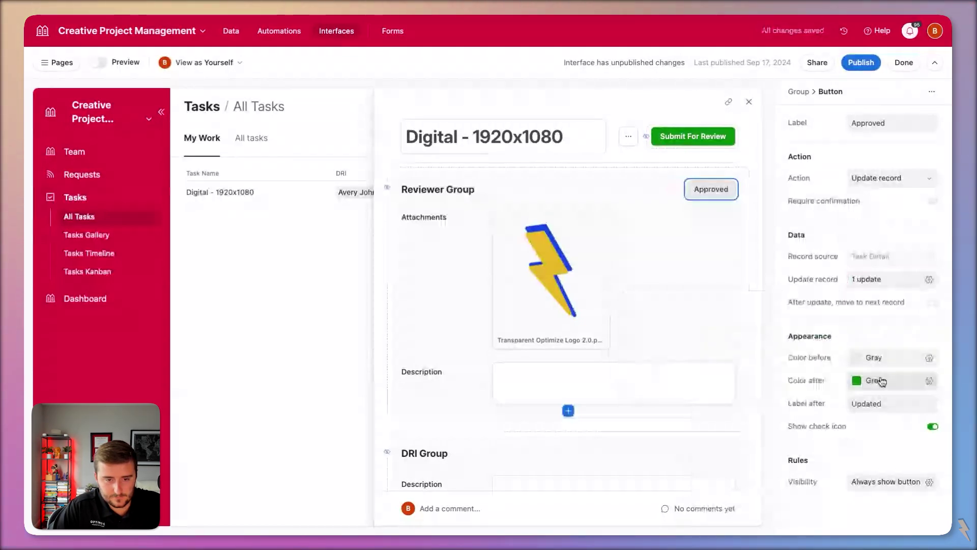
# - Make the button green before, gray after, labelled 'Approve' and reading 'Approved' once clicked
pyautogui.click(876, 357)
pyautogui.click(903, 408)
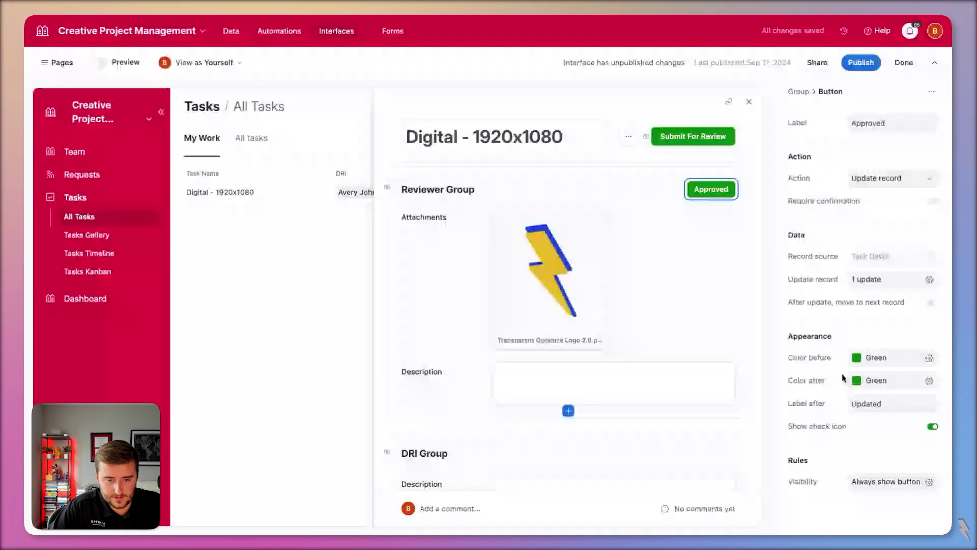
pyautogui.click(875, 380)
pyautogui.click(860, 430)
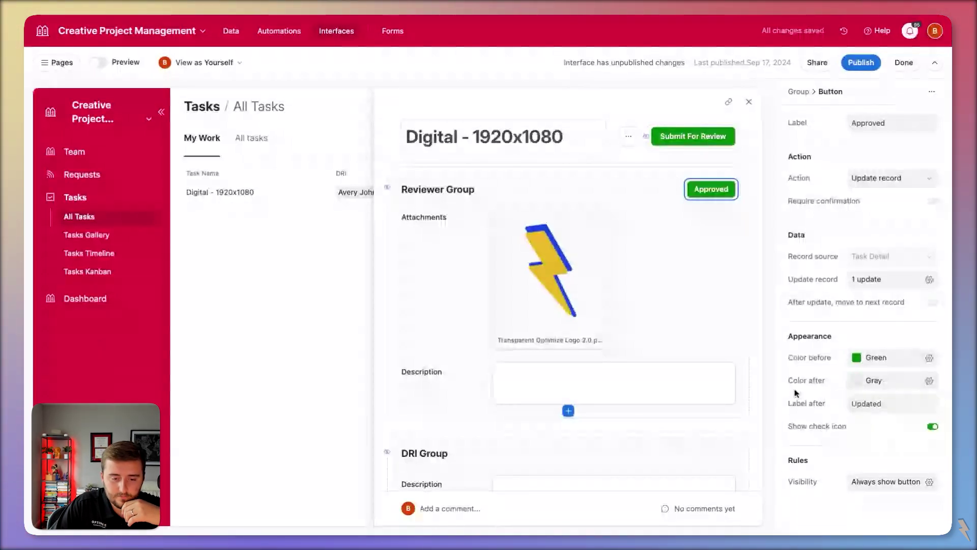
pyautogui.click(868, 403)
pyautogui.write('Approved')
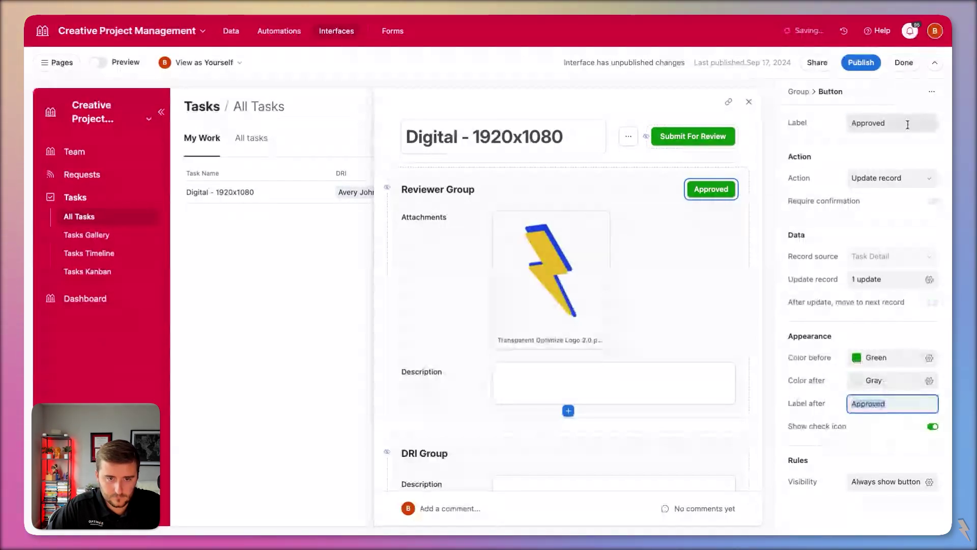
pyautogui.doubleClick(907, 124)
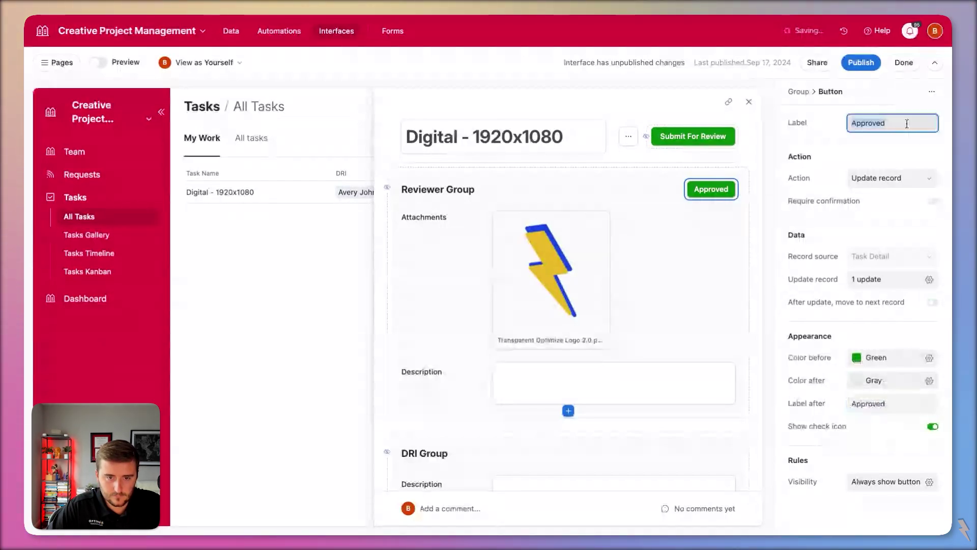
pyautogui.press('BackSpace')
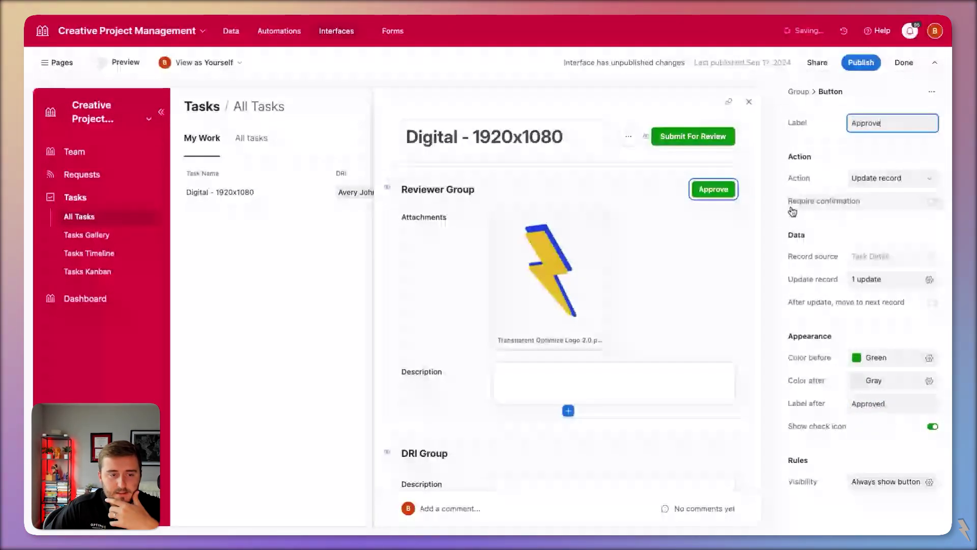
pyautogui.click(855, 483)
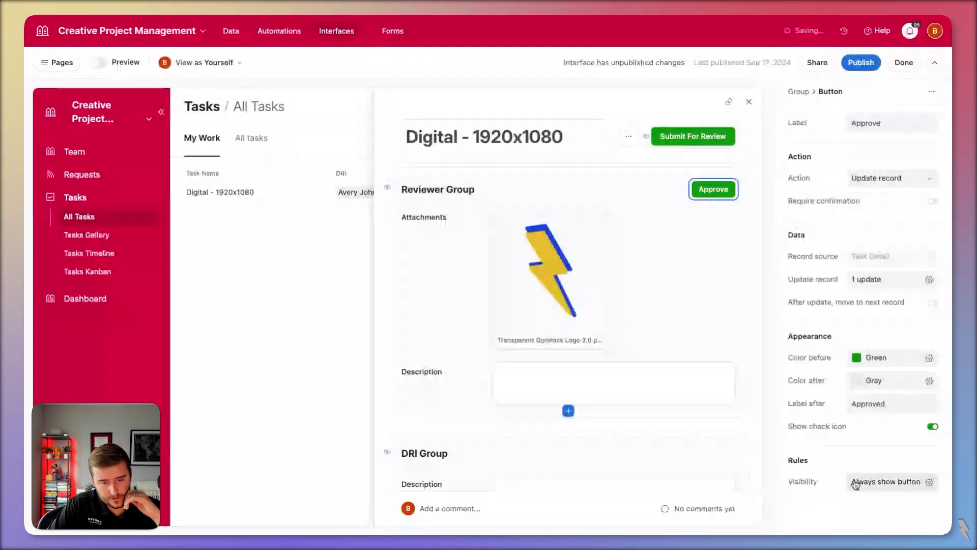
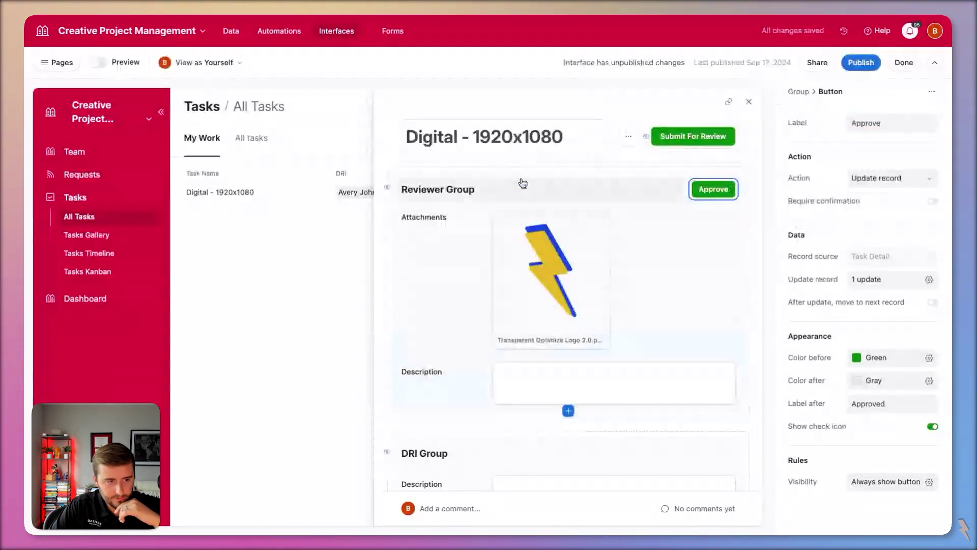
# - Open the Attachments field's settings in the task detail layout and look over the DRI Group's fields
pyautogui.scroll(-3, 529, 219)
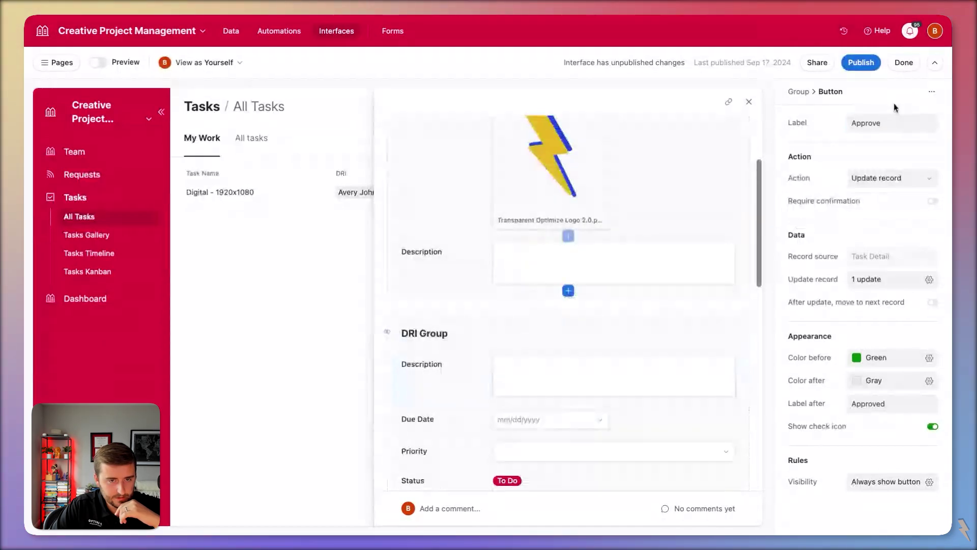
pyautogui.click(673, 204)
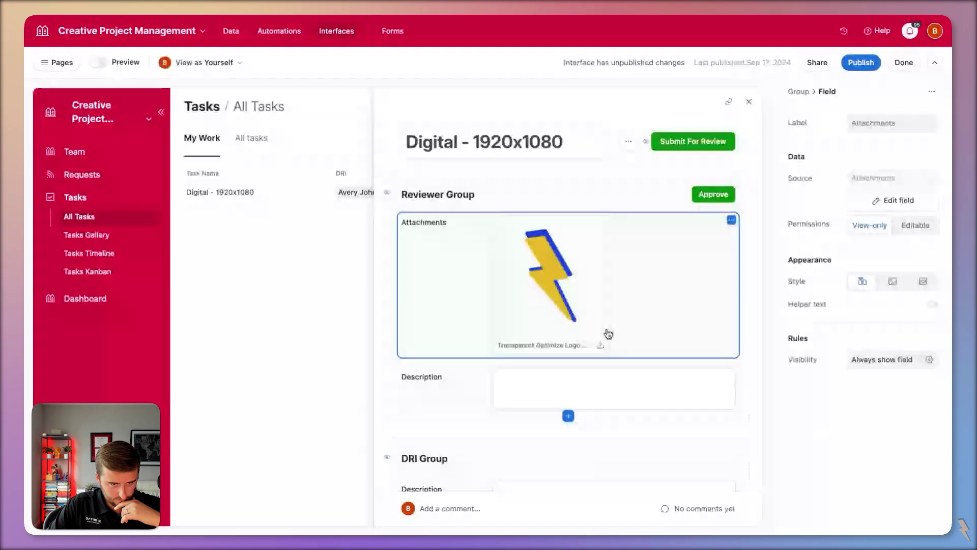
pyautogui.scroll(-1, 698, 264)
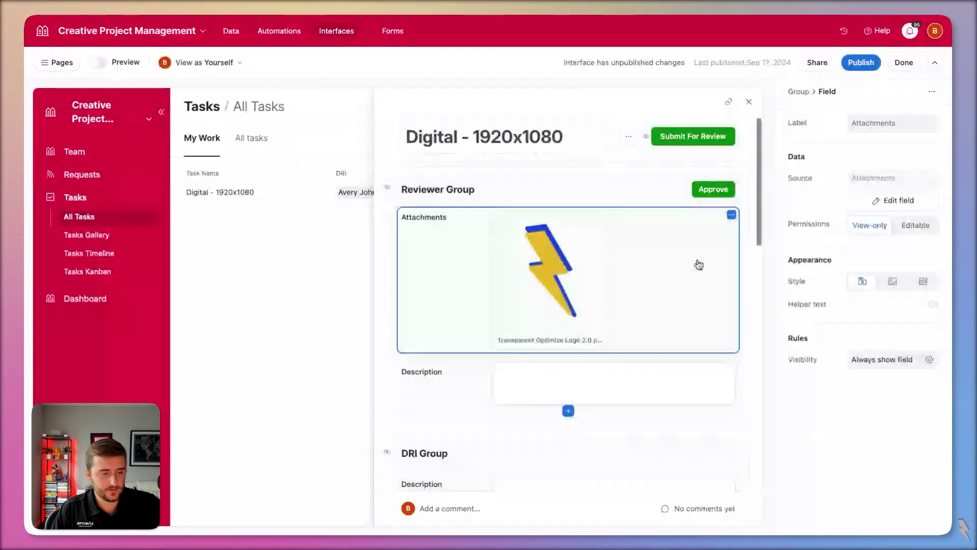
pyautogui.scroll(-2, 699, 264)
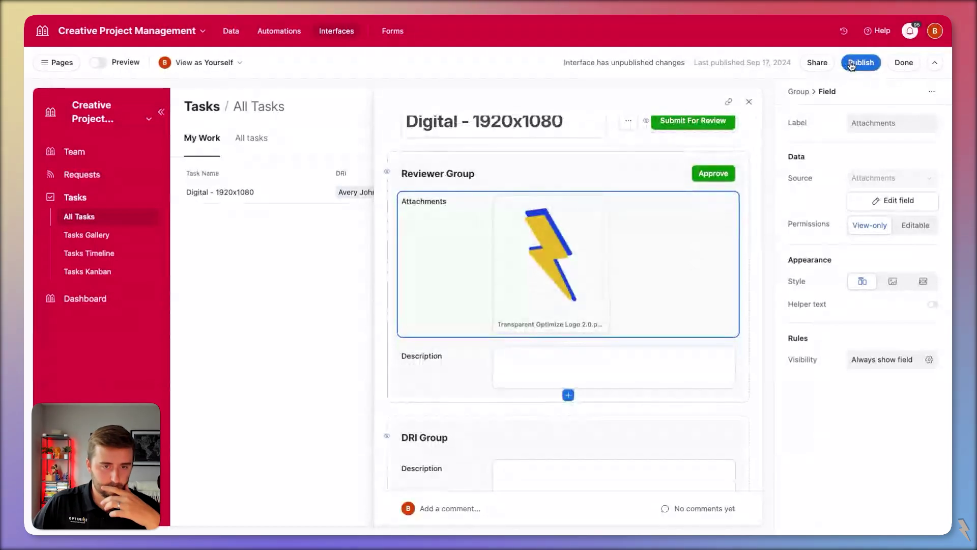
pyautogui.scroll(-2, 698, 328)
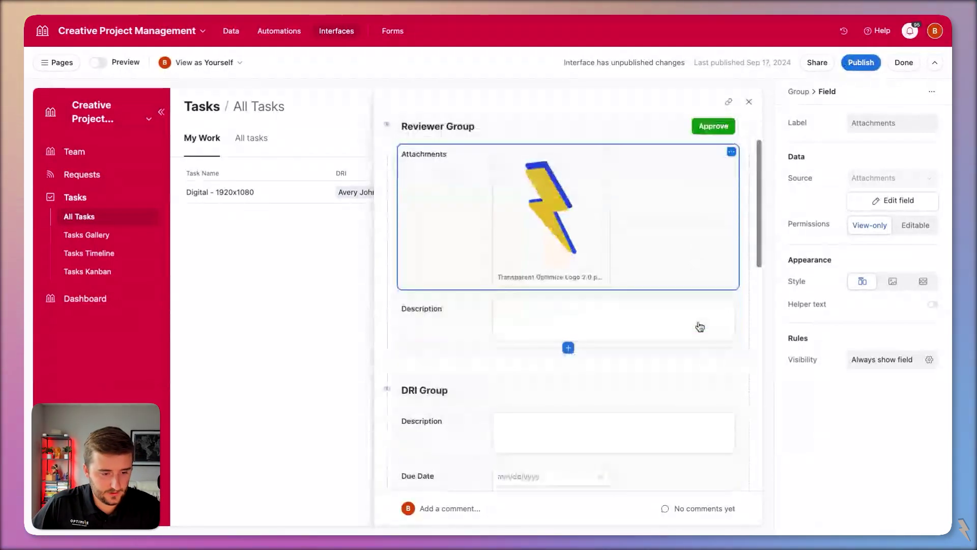
pyautogui.scroll(1, 727, 378)
pyautogui.scroll(-5, 728, 378)
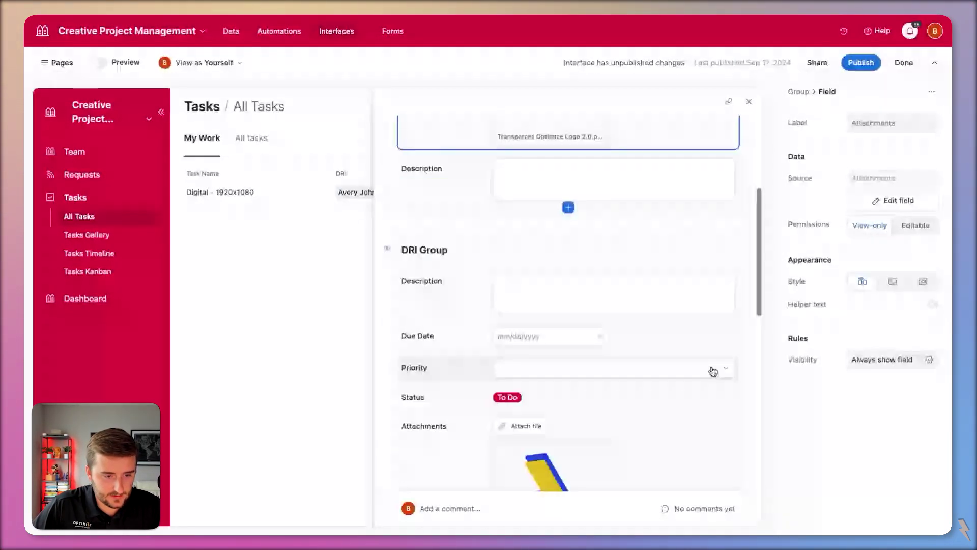
# - Add a new button labelled 'In Progress' to the DRI Group
pyautogui.click(744, 387)
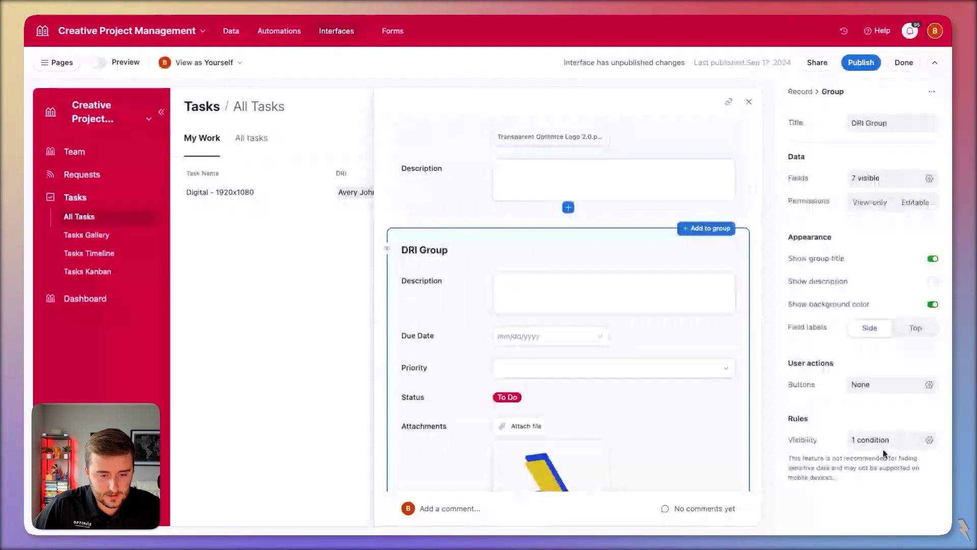
pyautogui.click(888, 384)
pyautogui.click(814, 435)
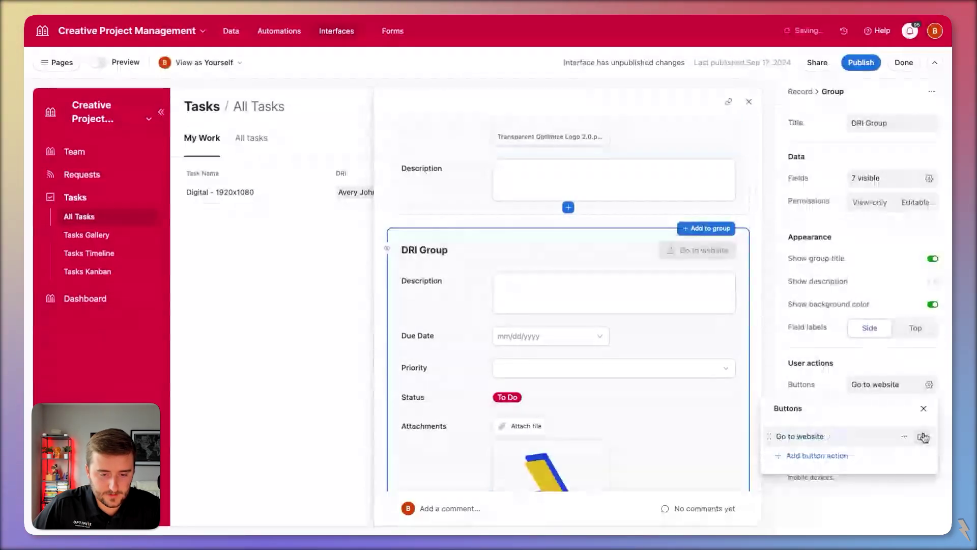
pyautogui.click(923, 437)
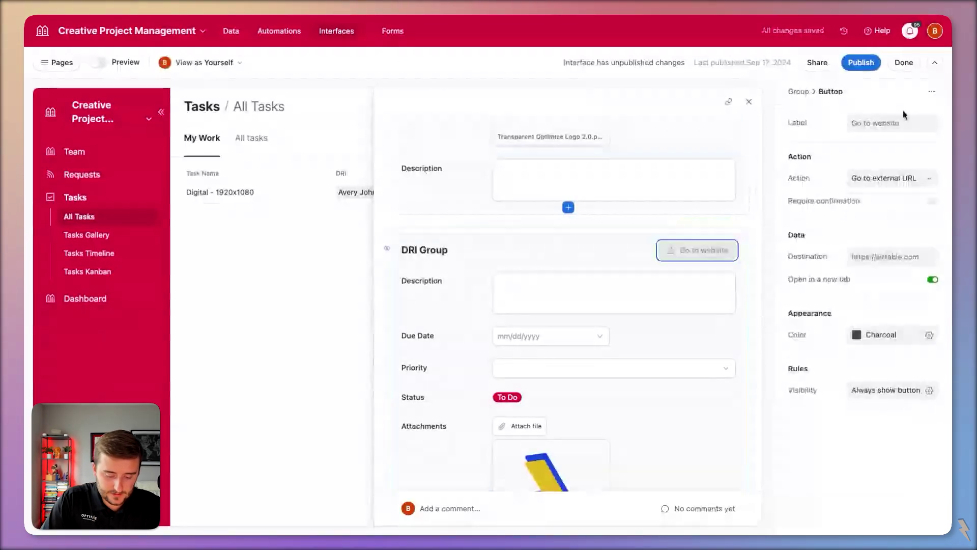
pyautogui.click(901, 123)
pyautogui.write('In Pro')
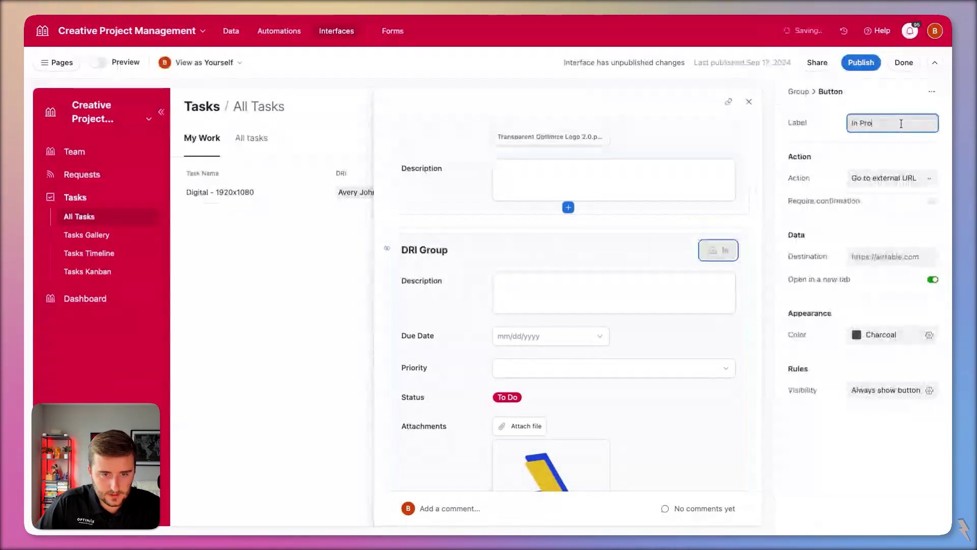
pyautogui.write('gress')
# - Make the button update the record, setting Status to In Progress
pyautogui.click(890, 177)
pyautogui.click(880, 213)
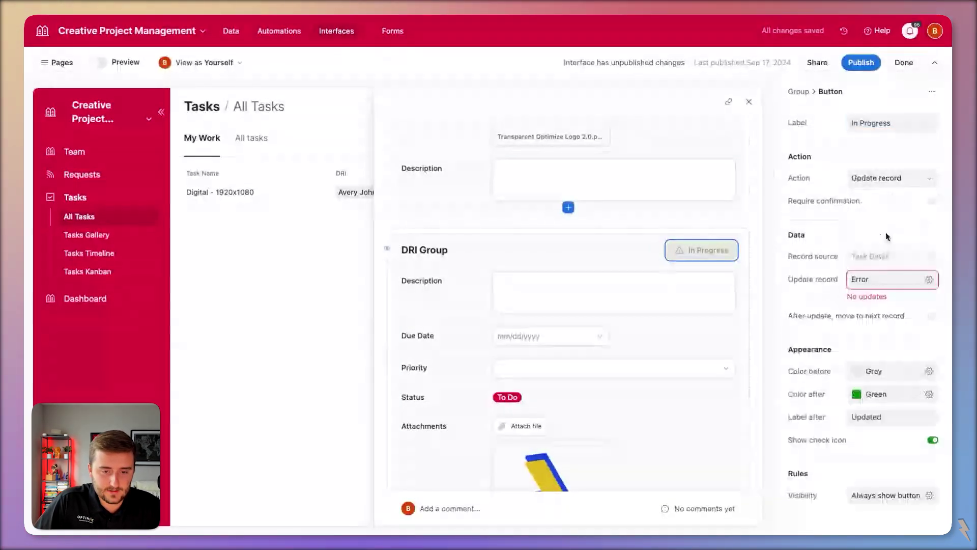
pyautogui.click(859, 279)
pyautogui.click(662, 328)
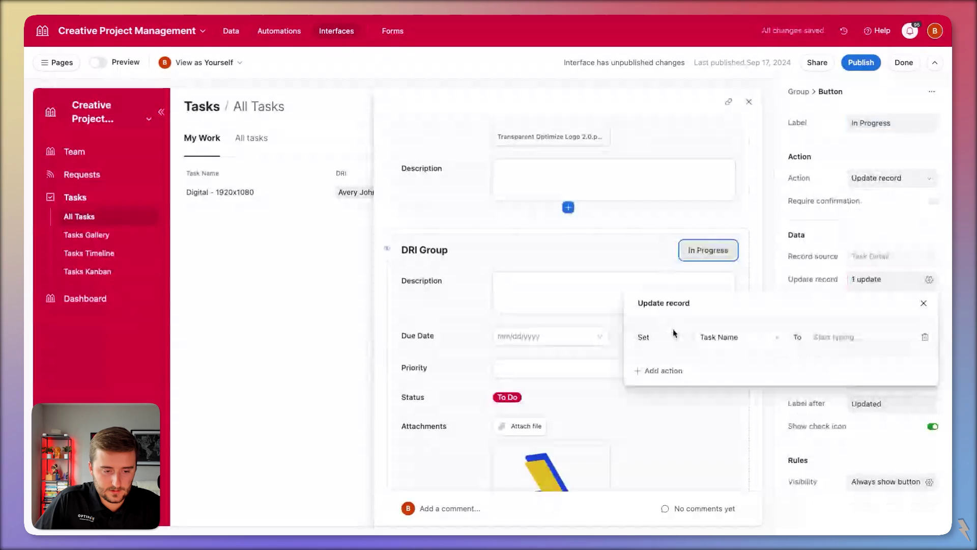
pyautogui.click(738, 336)
pyautogui.write('st')
pyautogui.click(749, 381)
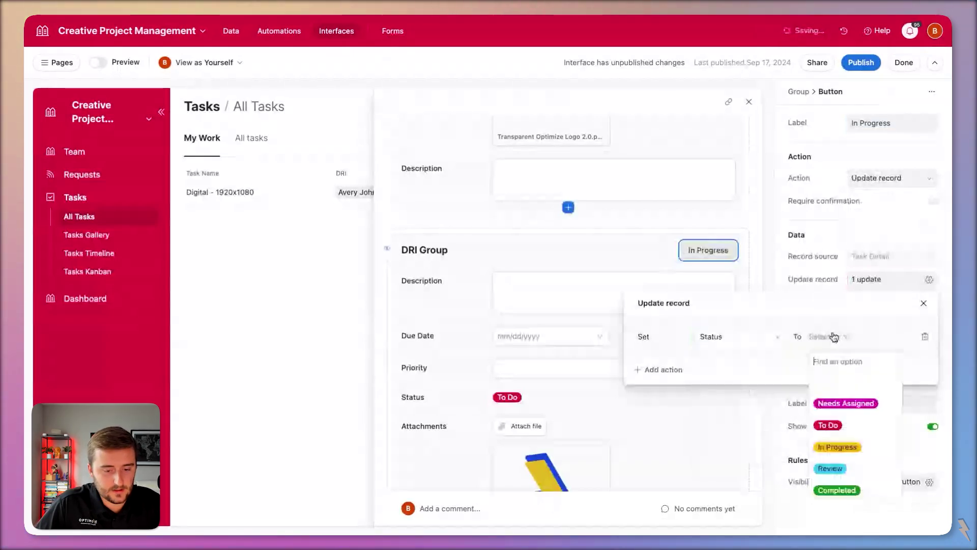
pyautogui.click(846, 448)
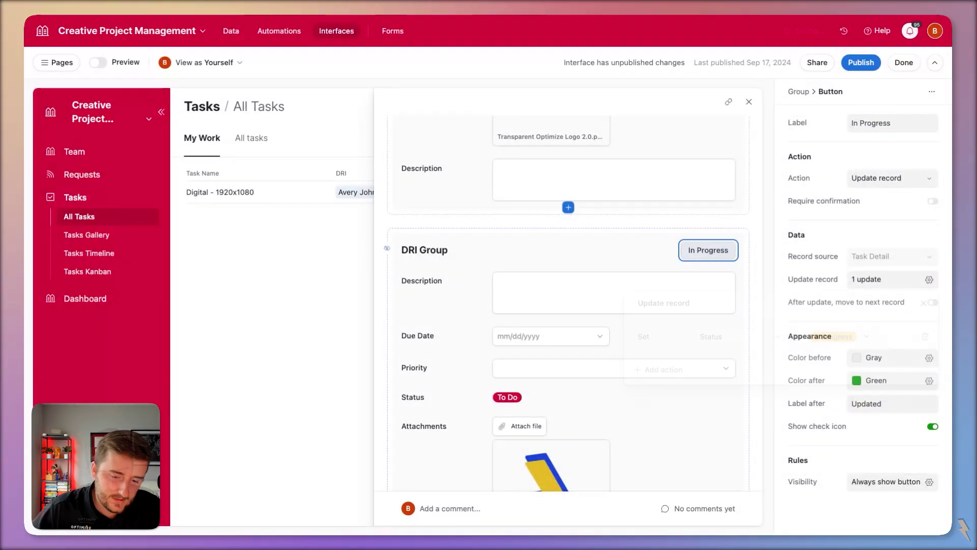
# - Color the button blue before pressing and gray after, then bring up Publish
pyautogui.click(875, 358)
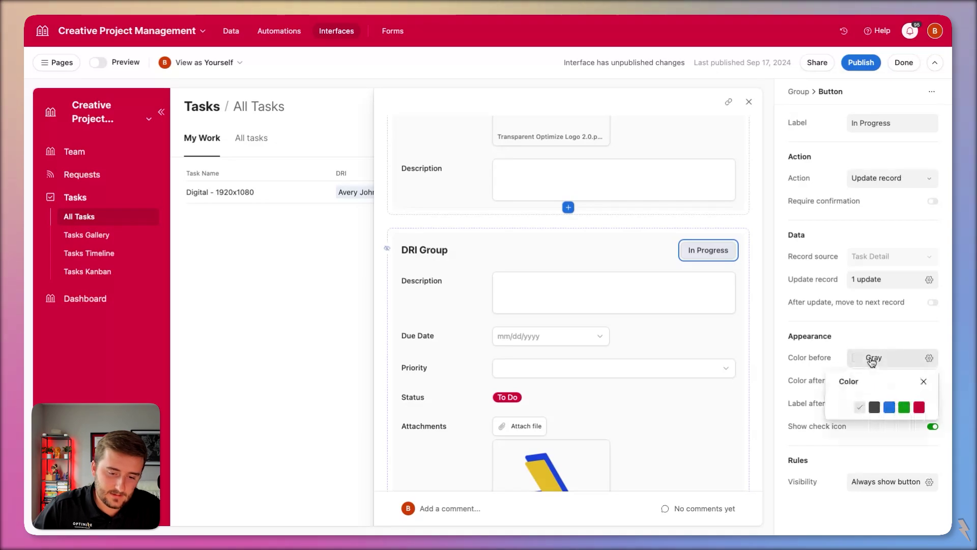
pyautogui.click(889, 407)
pyautogui.click(872, 381)
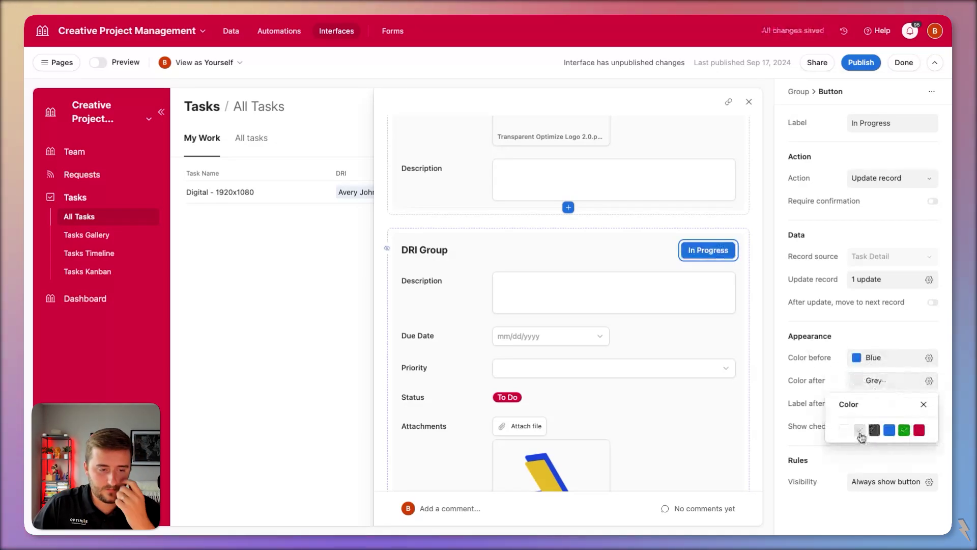
pyautogui.click(860, 431)
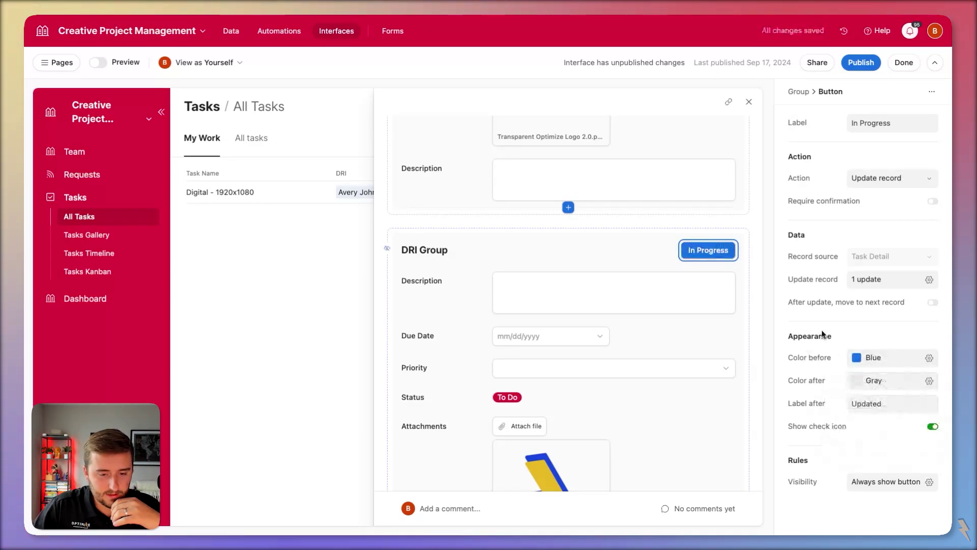
pyautogui.click(851, 70)
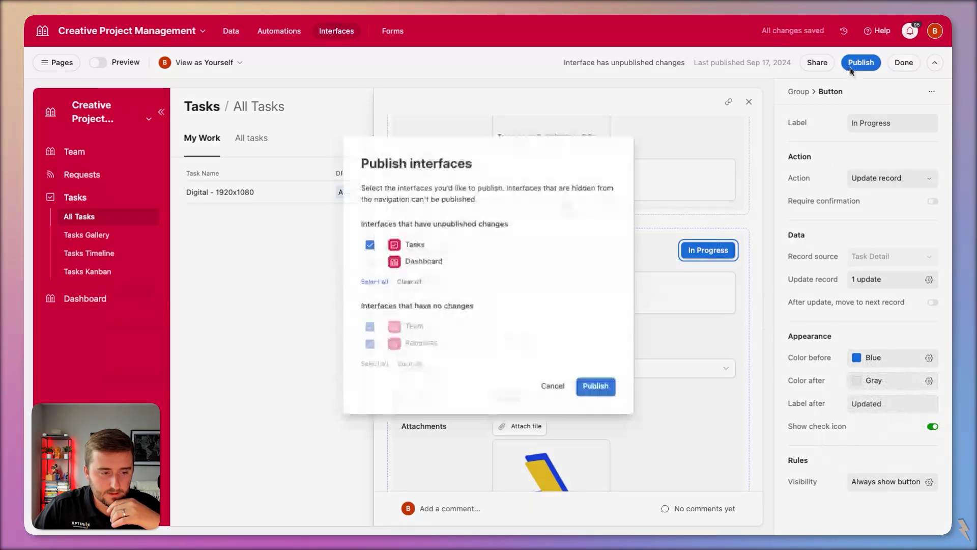
# - Publish the Tasks and Dashboard interfaces
pyautogui.click(370, 262)
pyautogui.click(609, 388)
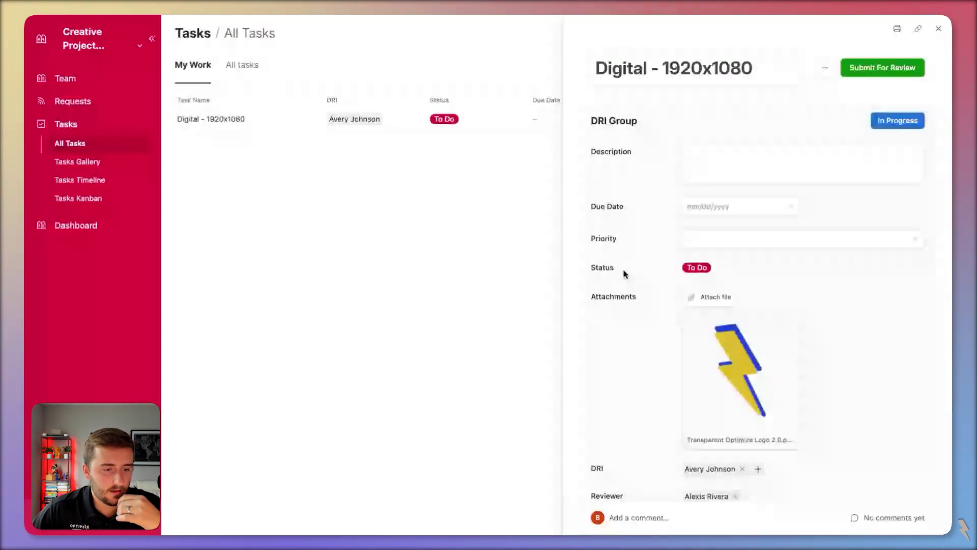
pyautogui.scroll(-5, 625, 274)
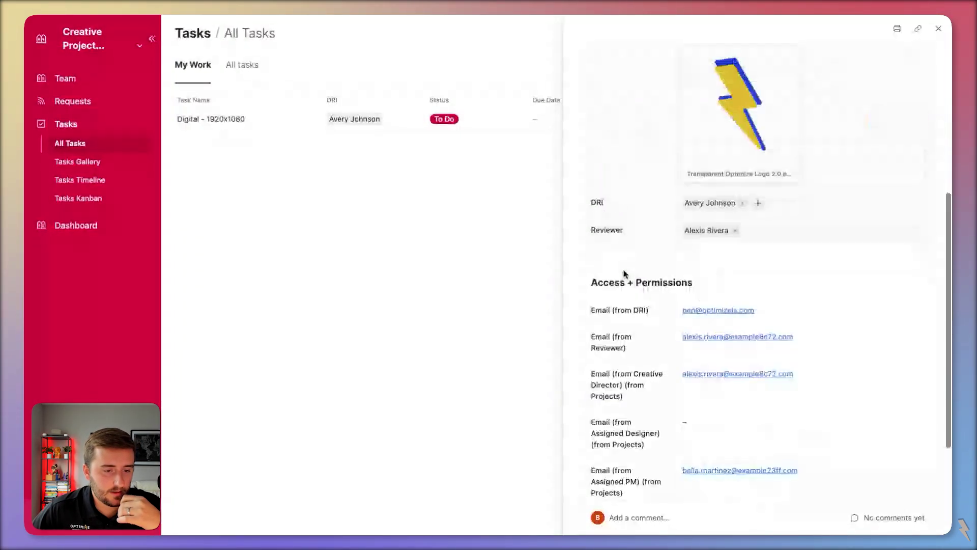
pyautogui.scroll(5, 625, 273)
pyautogui.scroll(-1, 726, 461)
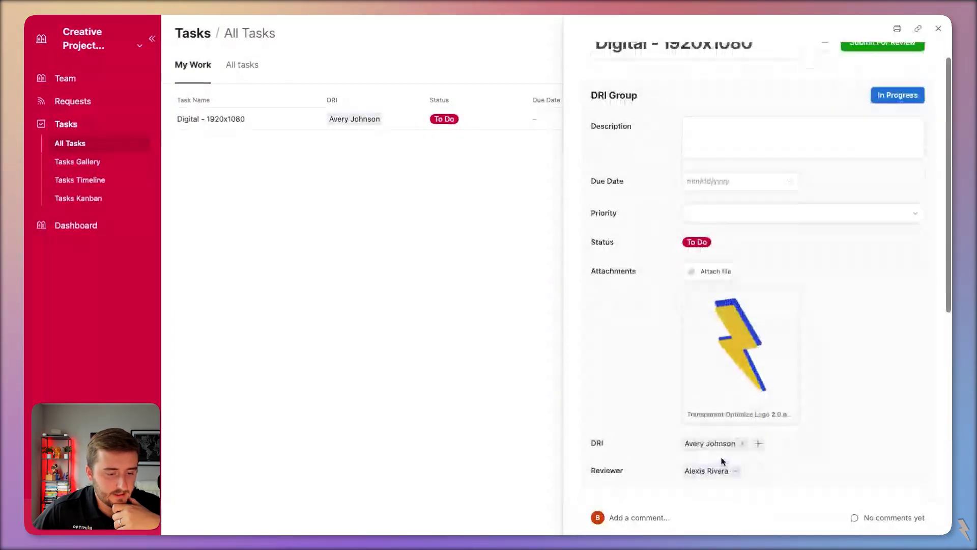
pyautogui.scroll(1, 726, 461)
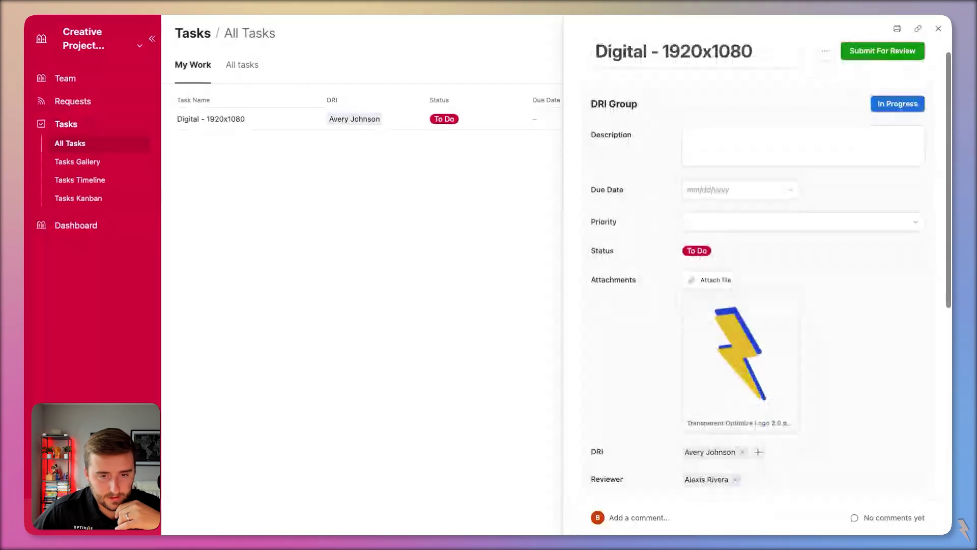
pyautogui.scroll(1, 889, 106)
# - Move the Digital - 1920x1080 task to In Progress, then submit it for review
pyautogui.click(897, 121)
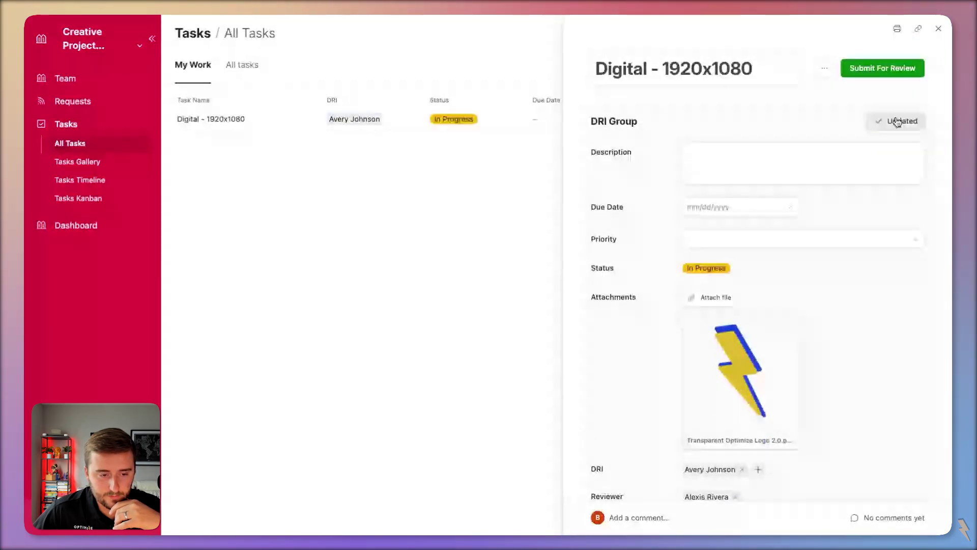
pyautogui.click(883, 67)
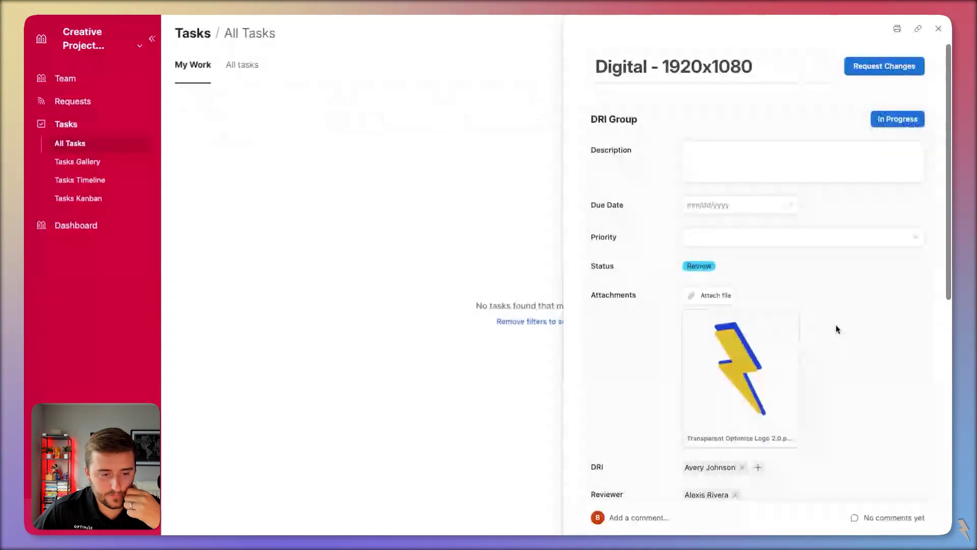
pyautogui.scroll(-2, 835, 325)
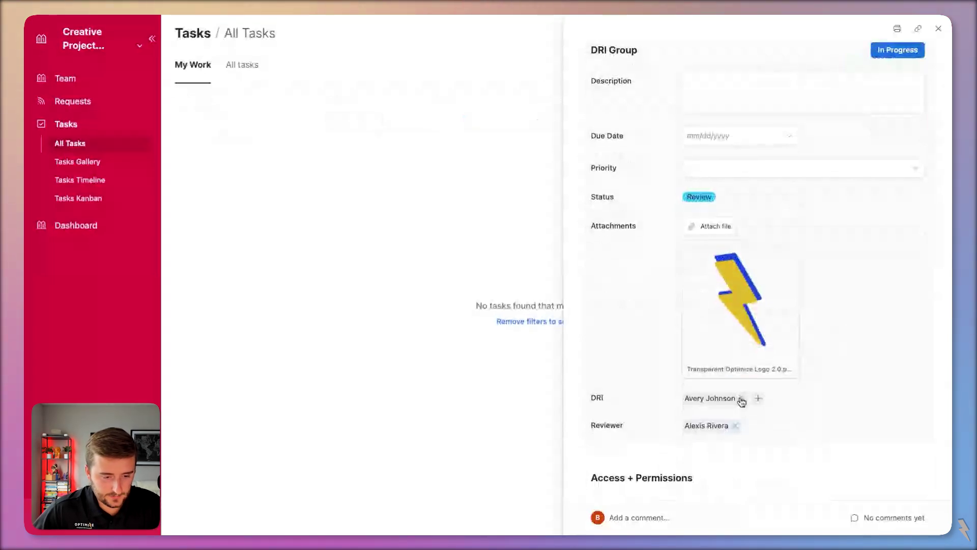
# - Replace the reviewer with the task's DRI, then clear the DRI field
pyautogui.click(734, 425)
pyautogui.click(690, 426)
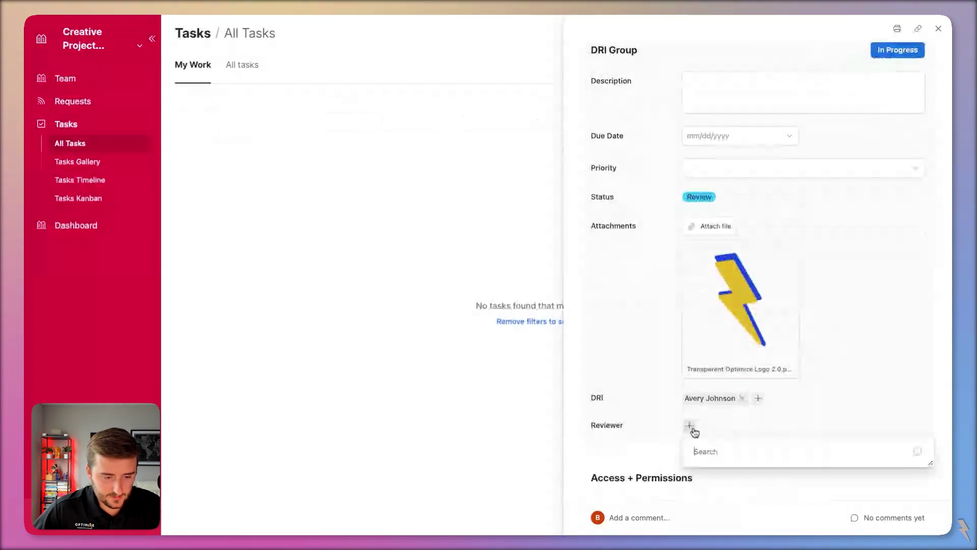
pyautogui.scroll(-1, 738, 341)
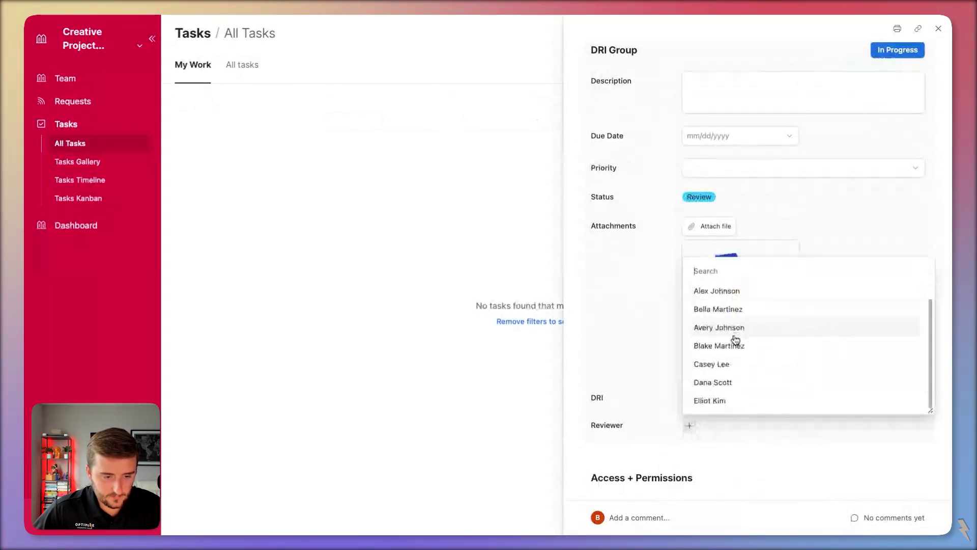
pyautogui.click(732, 330)
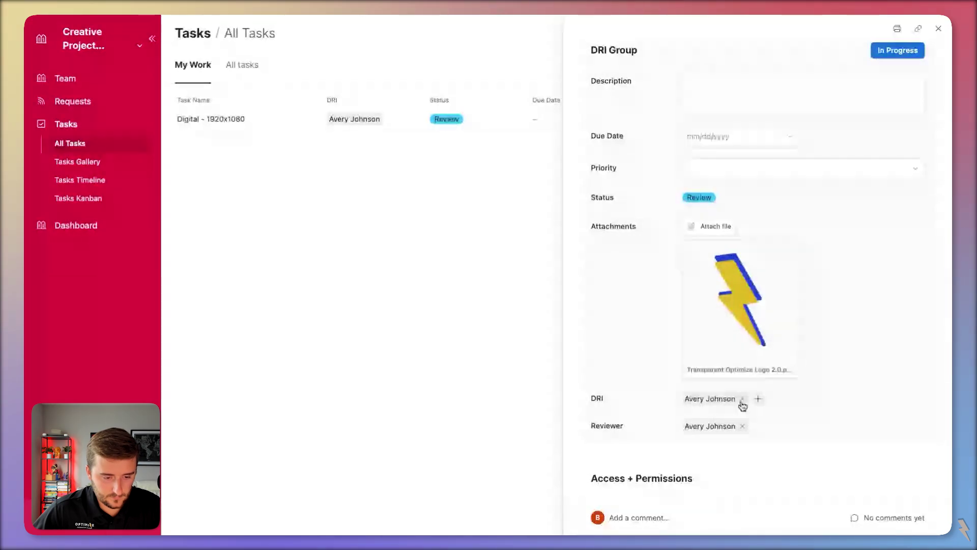
pyautogui.click(742, 399)
pyautogui.scroll(1, 809, 200)
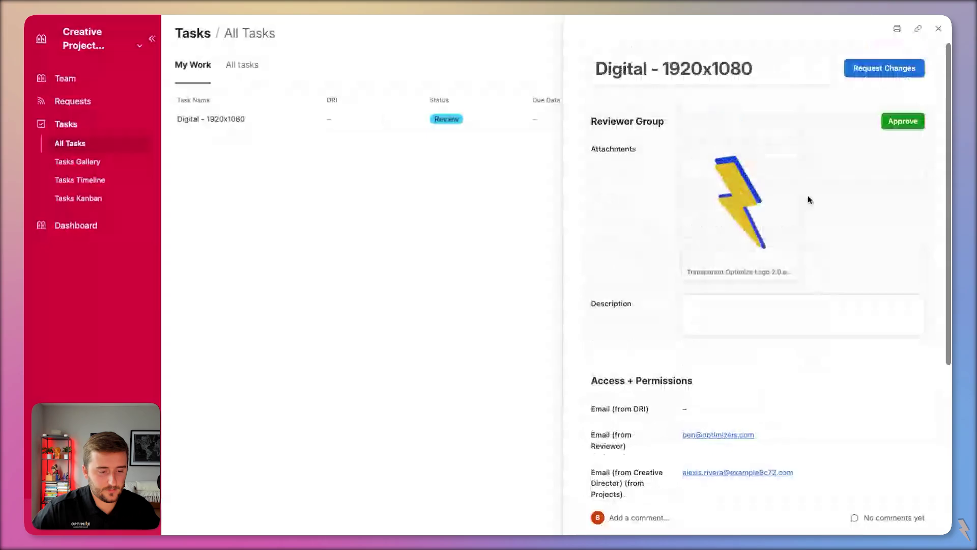
pyautogui.tripleClick(615, 436)
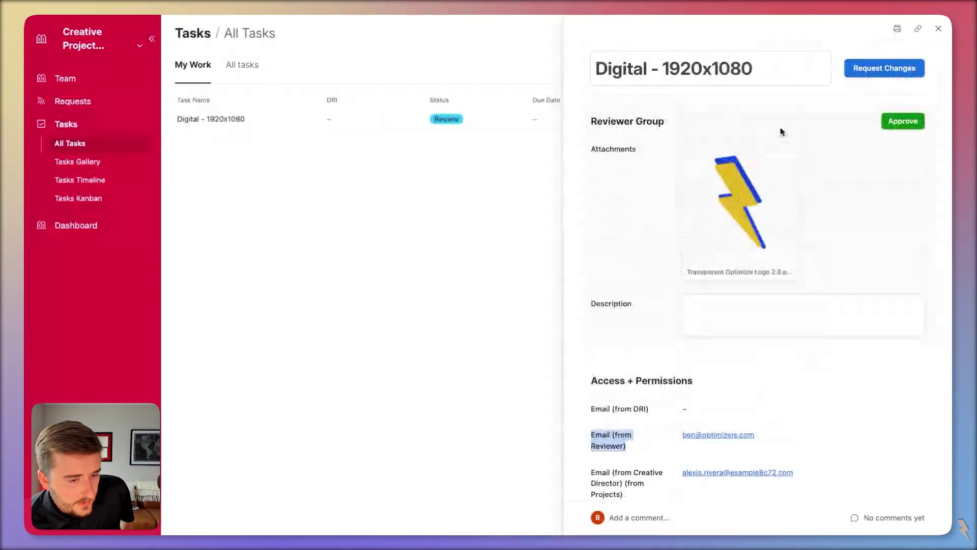
# - Open the logo attachment and draft a comment mentioning a teammate: 'this looks great'
pyautogui.click(740, 213)
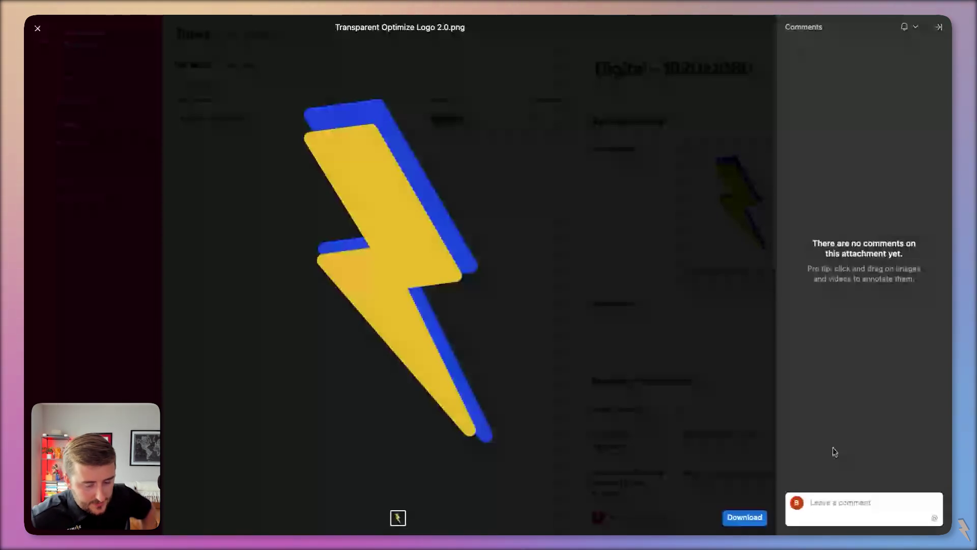
pyautogui.click(865, 503)
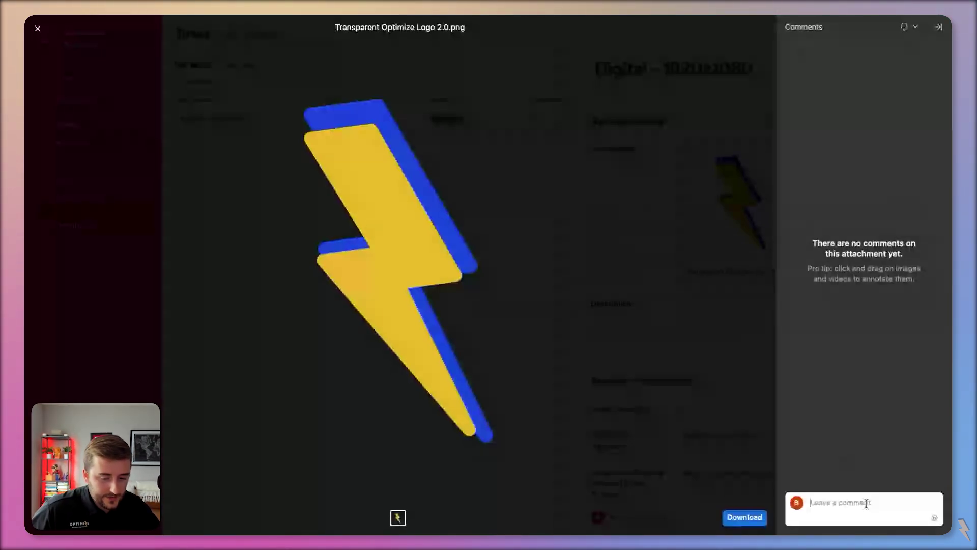
pyautogui.write('@char')
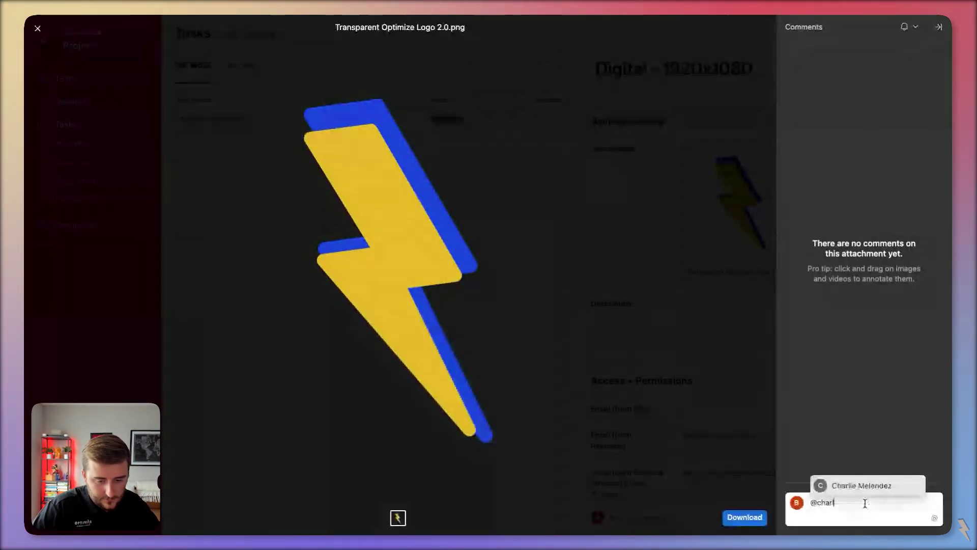
pyautogui.click(847, 485)
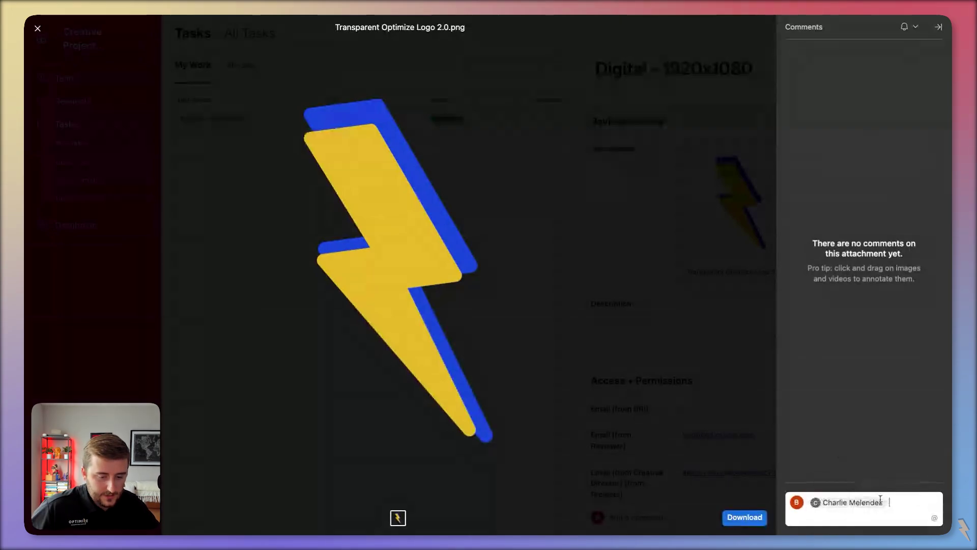
pyautogui.write('this looks great')
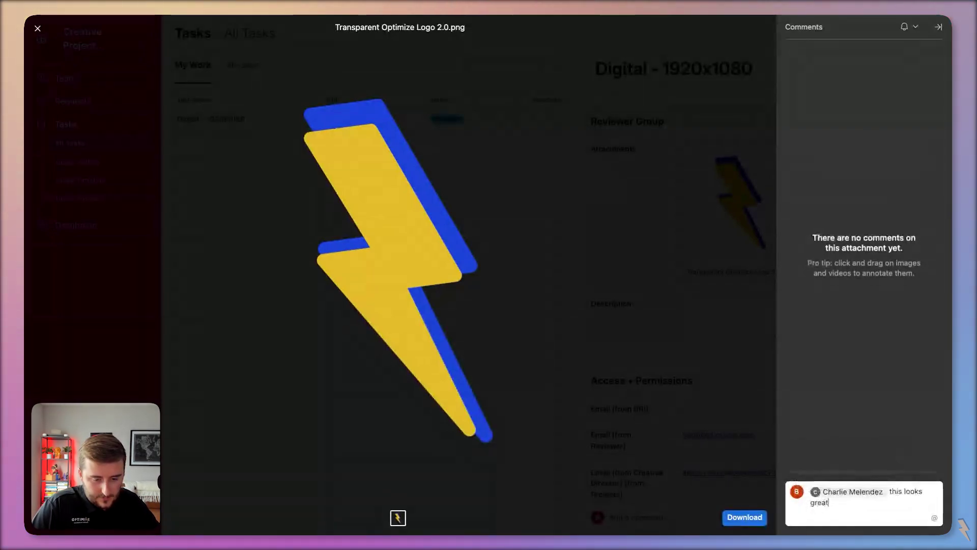
pyautogui.press('super+a')
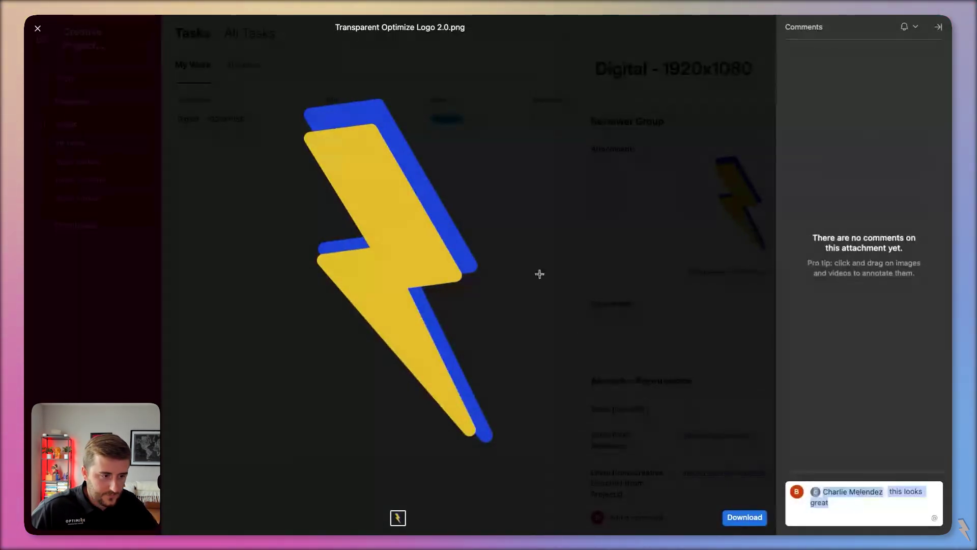
# - Pin an annotation reading 'needs background' on the logo and post both comments
pyautogui.click(539, 274)
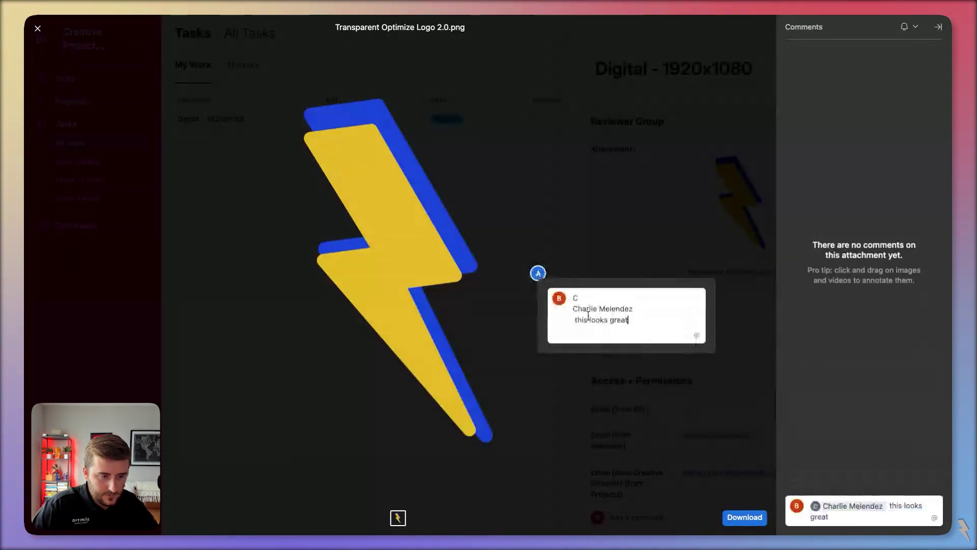
pyautogui.press('super+a')
pyautogui.write('@Cha')
pyautogui.click(560, 315)
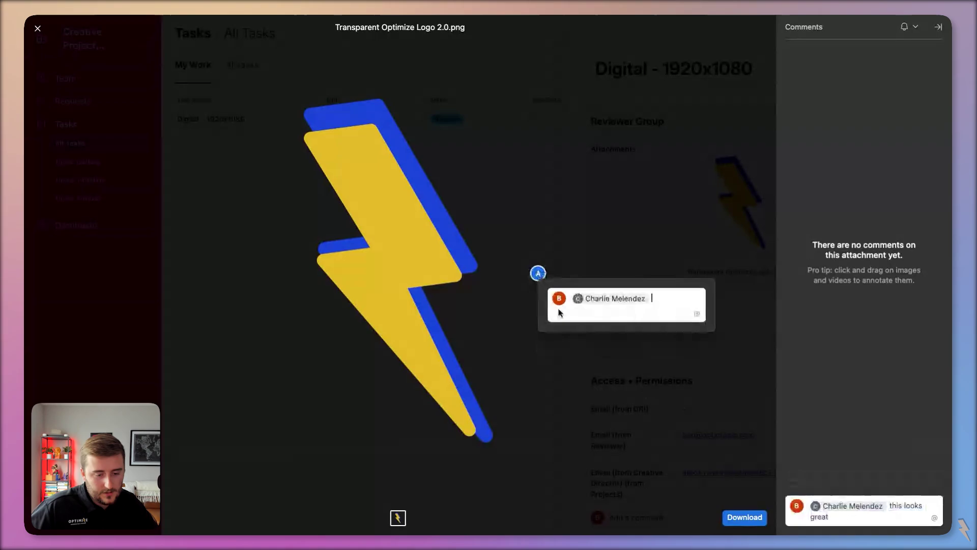
pyautogui.write('needs background')
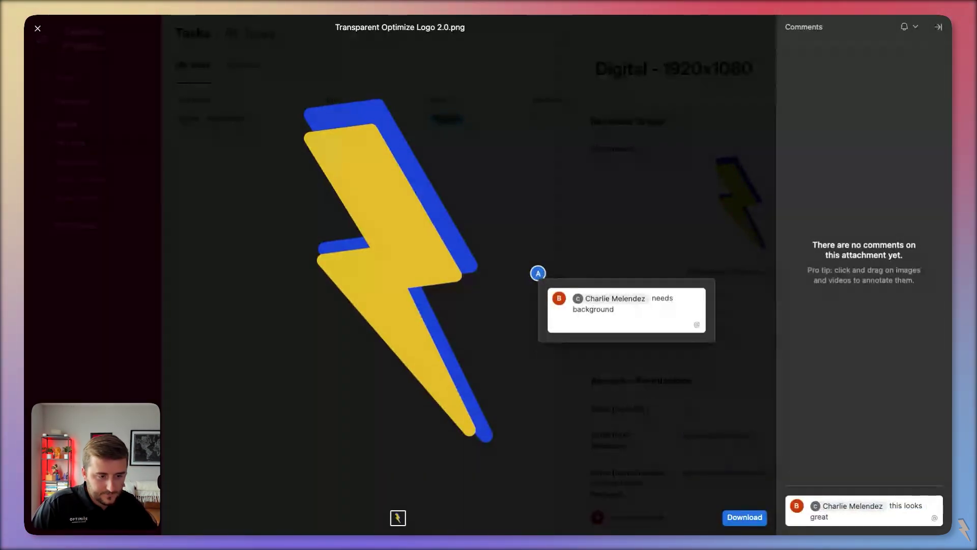
pyautogui.click(653, 301)
pyautogui.press('BackSpace')
pyautogui.press('Return')
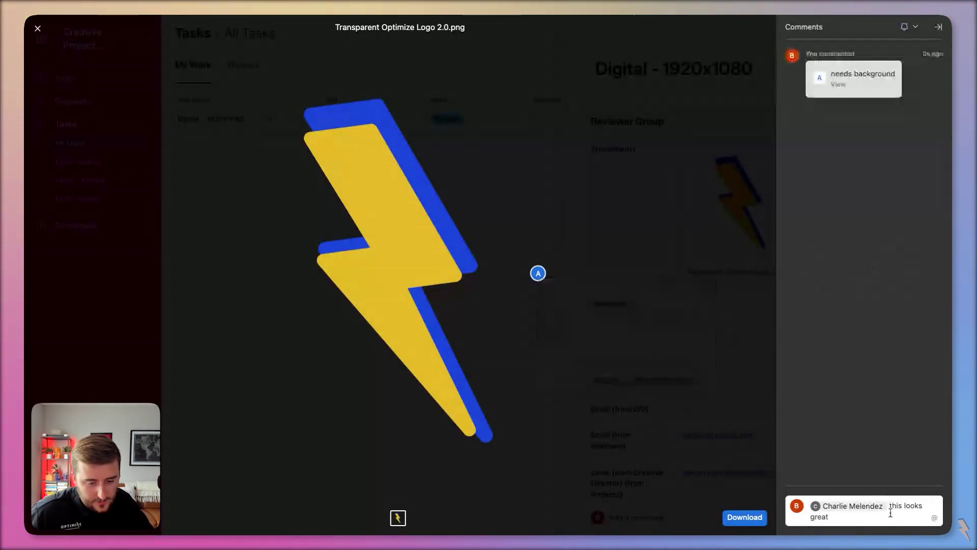
pyautogui.press('Return')
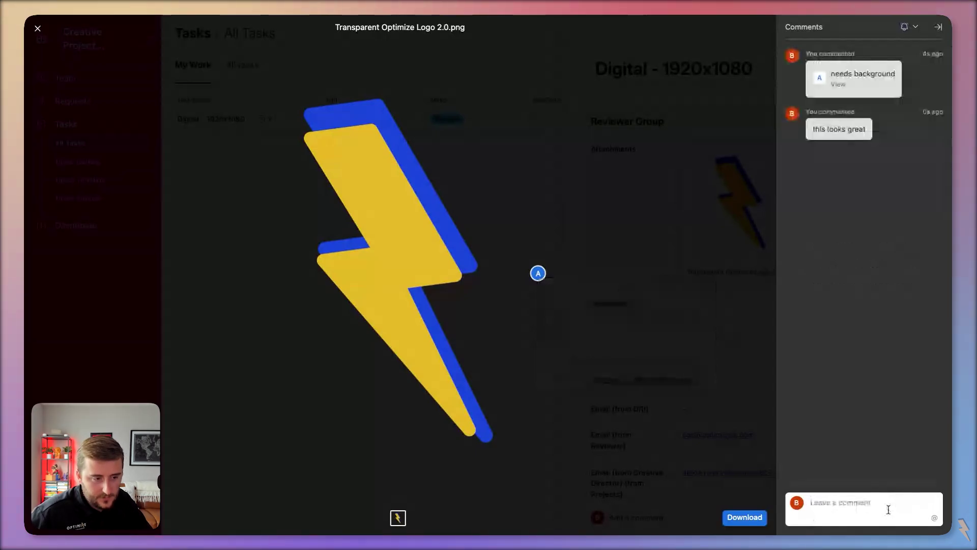
pyautogui.press('Escape')
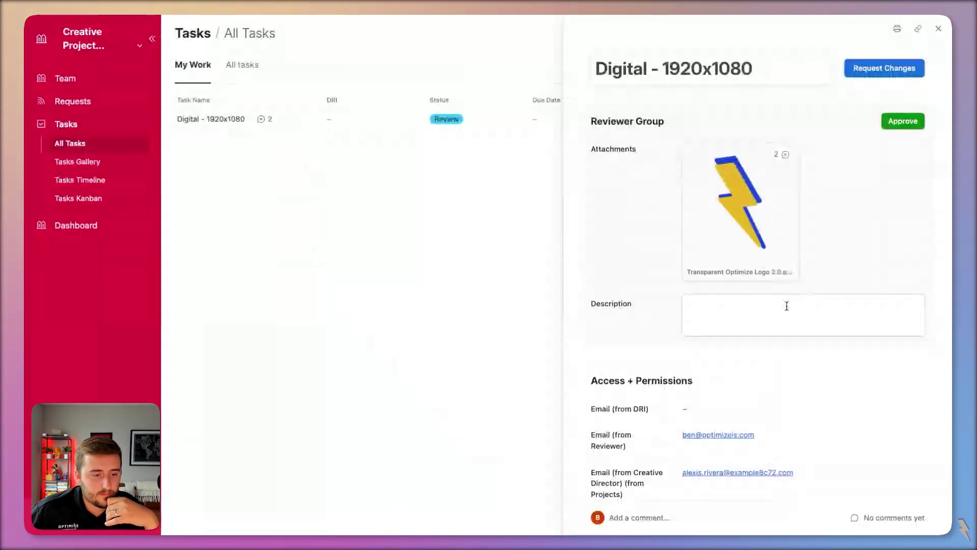
# - Request changes on Digital - 1920x1080, switch to All tasks, and enter the interface editor
pyautogui.click(788, 306)
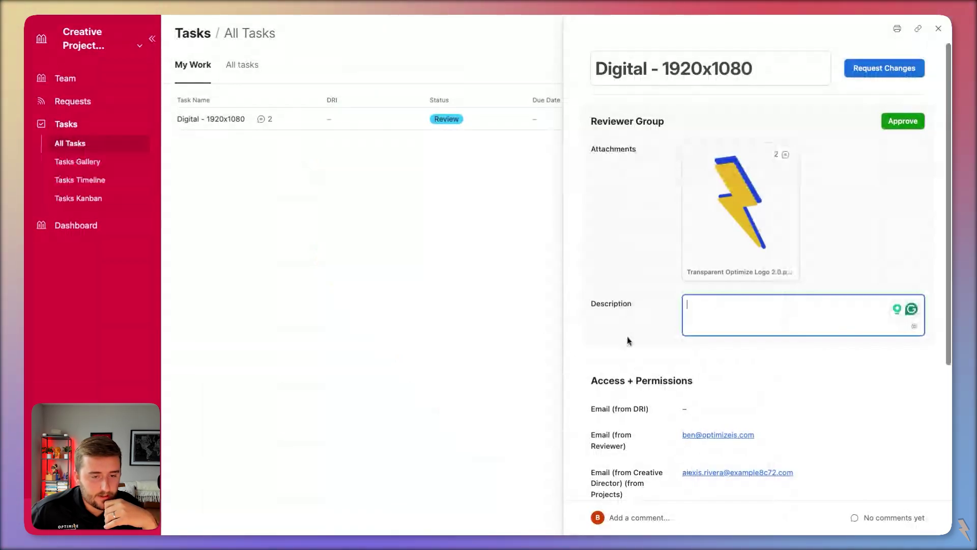
pyautogui.click(878, 68)
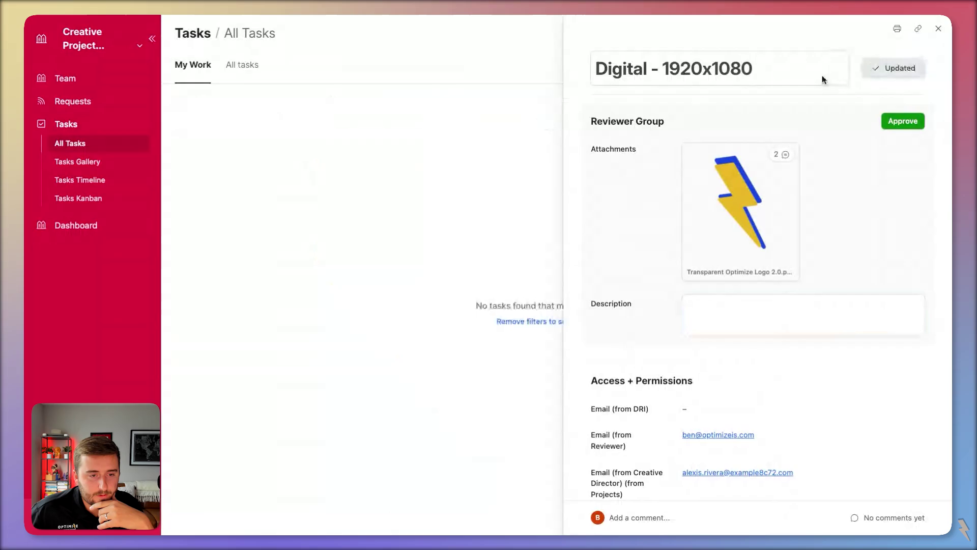
pyautogui.click(244, 74)
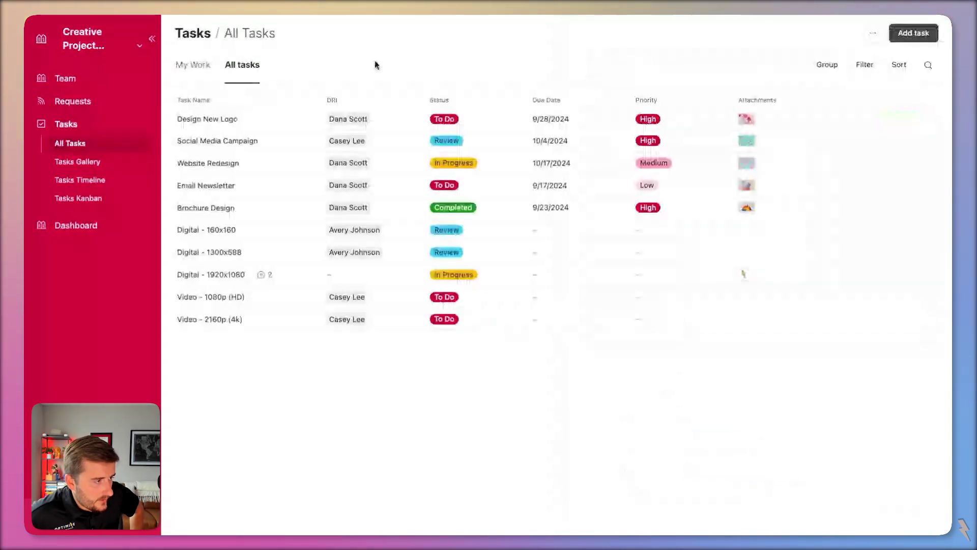
pyautogui.press('Escape')
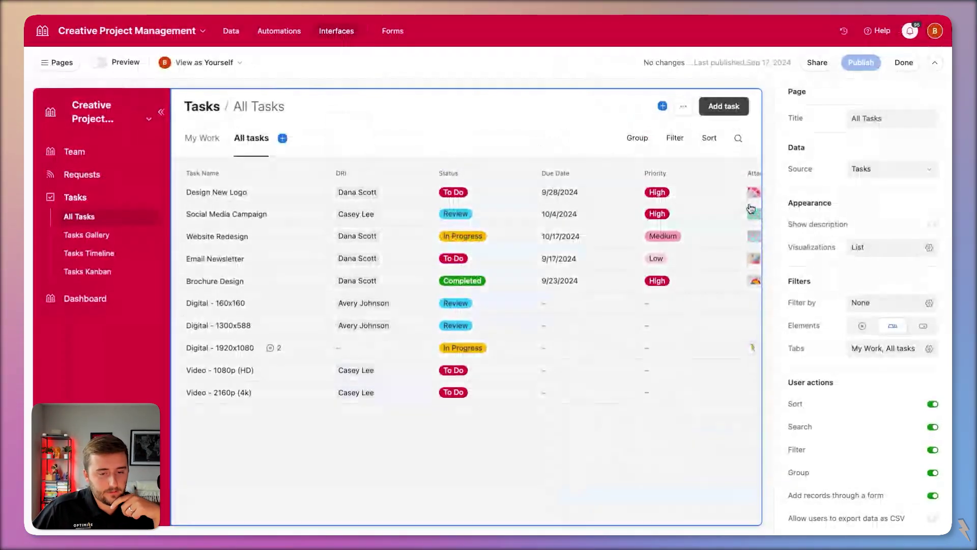
# - Add three filter conditions on the All Tasks page, each based on an Email field
pyautogui.click(929, 303)
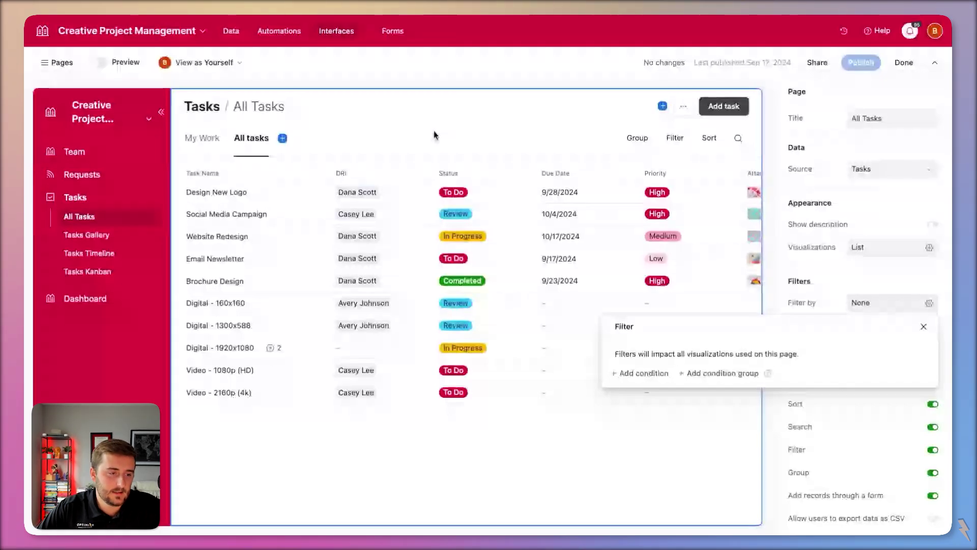
pyautogui.press('Escape')
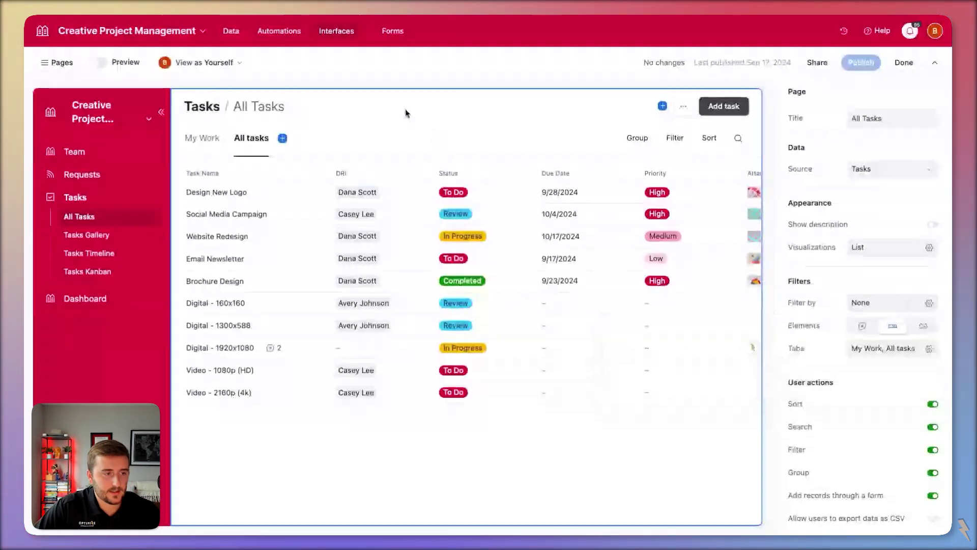
pyautogui.click(884, 307)
pyautogui.click(649, 372)
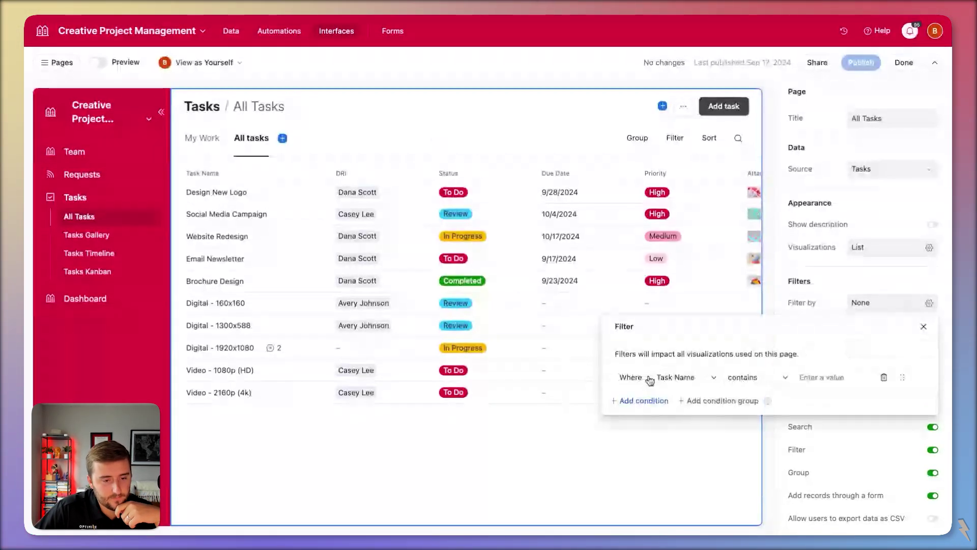
pyautogui.click(690, 378)
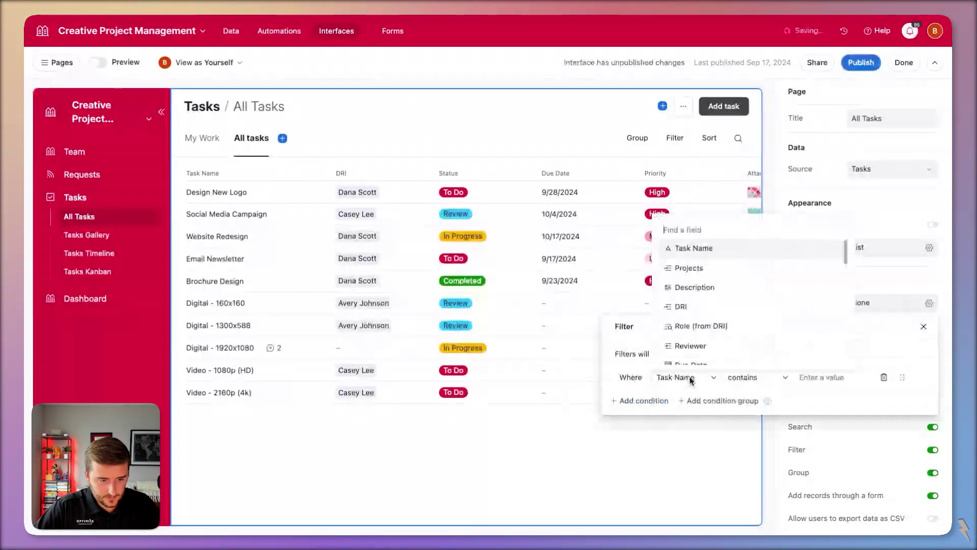
pyautogui.write('e')
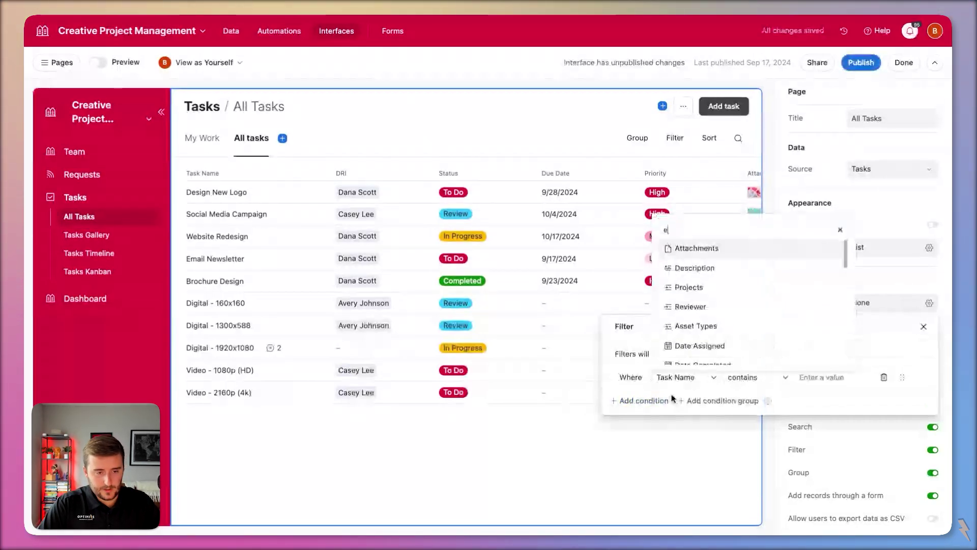
pyautogui.write('mail')
pyautogui.press('Return')
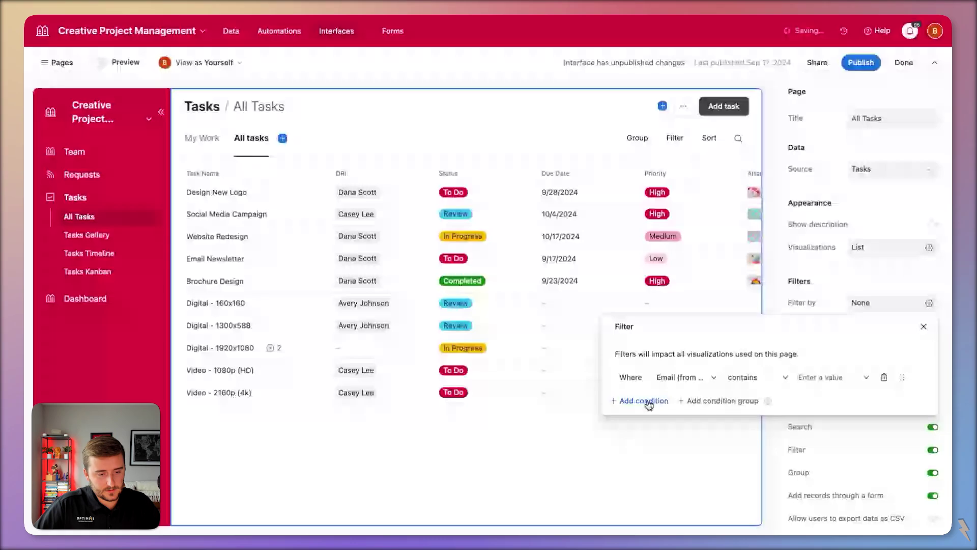
pyautogui.click(644, 401)
pyautogui.click(688, 404)
pyautogui.click(768, 310)
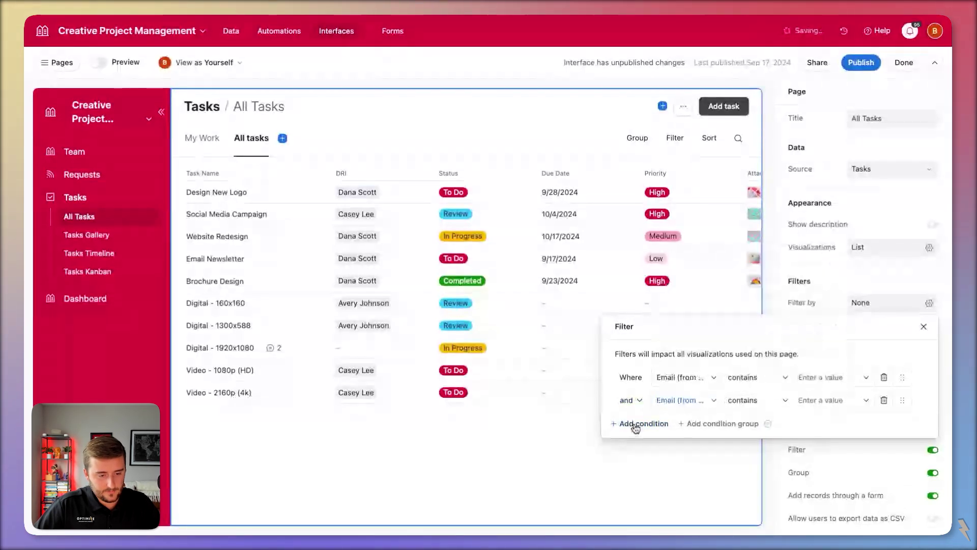
pyautogui.click(636, 423)
pyautogui.click(690, 425)
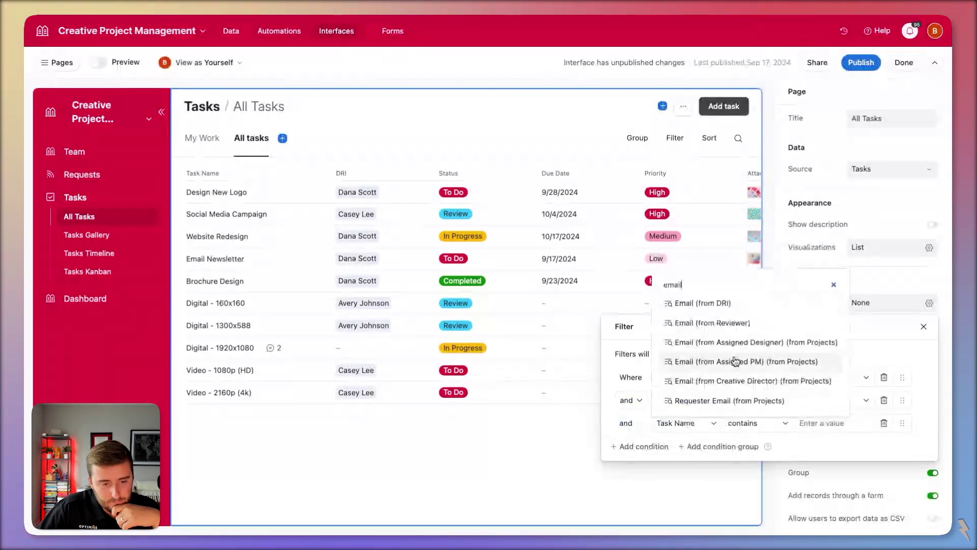
pyautogui.click(735, 361)
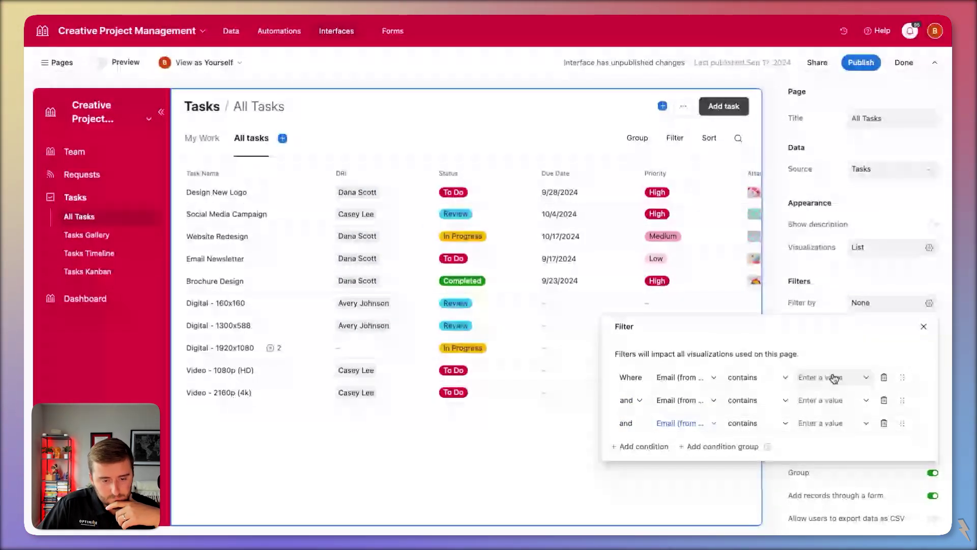
# - Set all three conditions to Current user's email and change the and/or conjunction
pyautogui.click(840, 377)
pyautogui.click(855, 443)
pyautogui.click(835, 400)
pyautogui.click(861, 464)
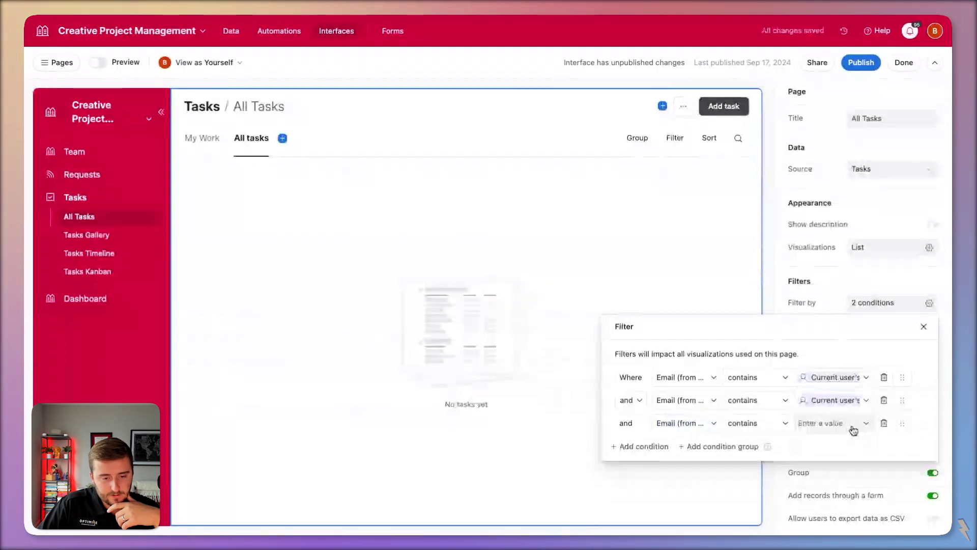
pyautogui.click(854, 430)
pyautogui.click(857, 489)
pyautogui.click(641, 423)
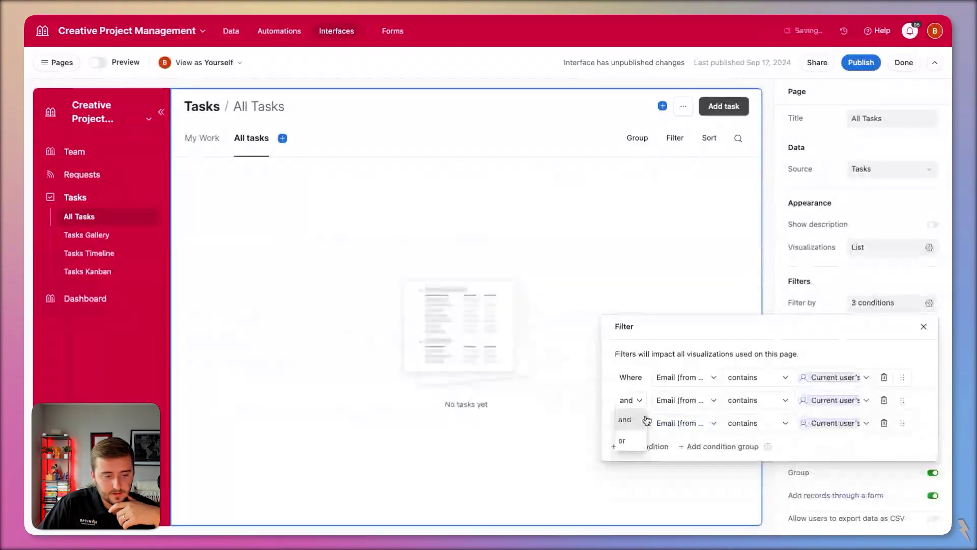
pyautogui.click(642, 420)
# - Show the Reviewer column between DRI and Status in the task list, then go to My Work
pyautogui.click(465, 329)
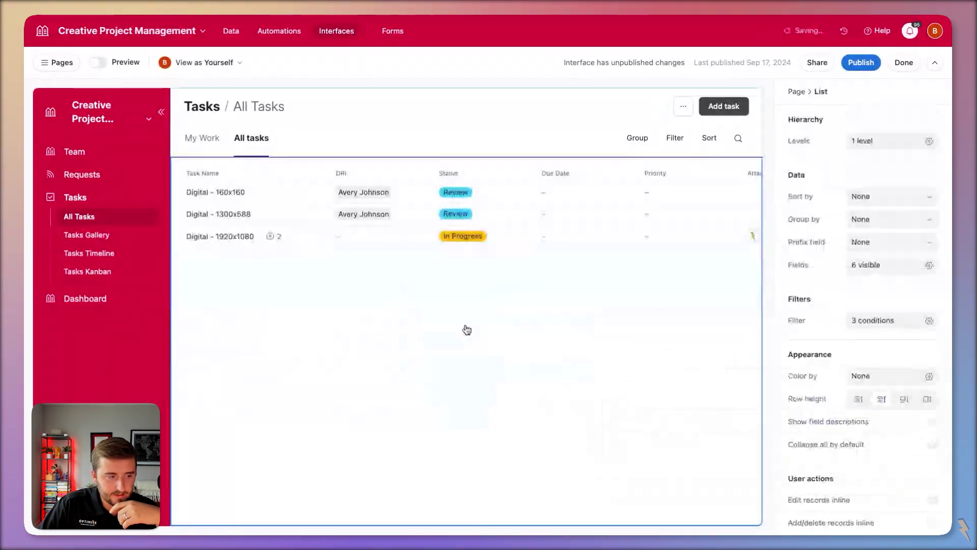
pyautogui.hscroll(3, 464, 329)
pyautogui.hscroll(-3, 636, 305)
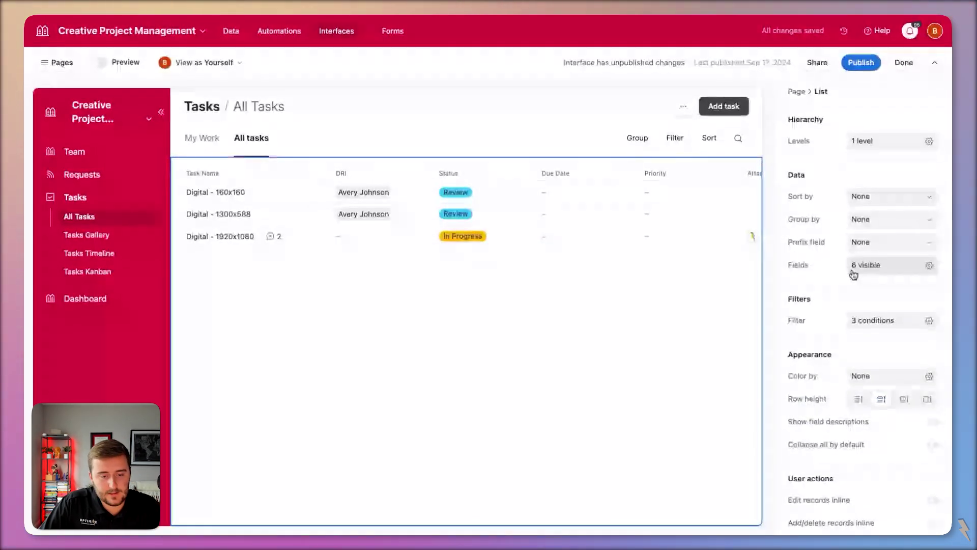
pyautogui.click(854, 274)
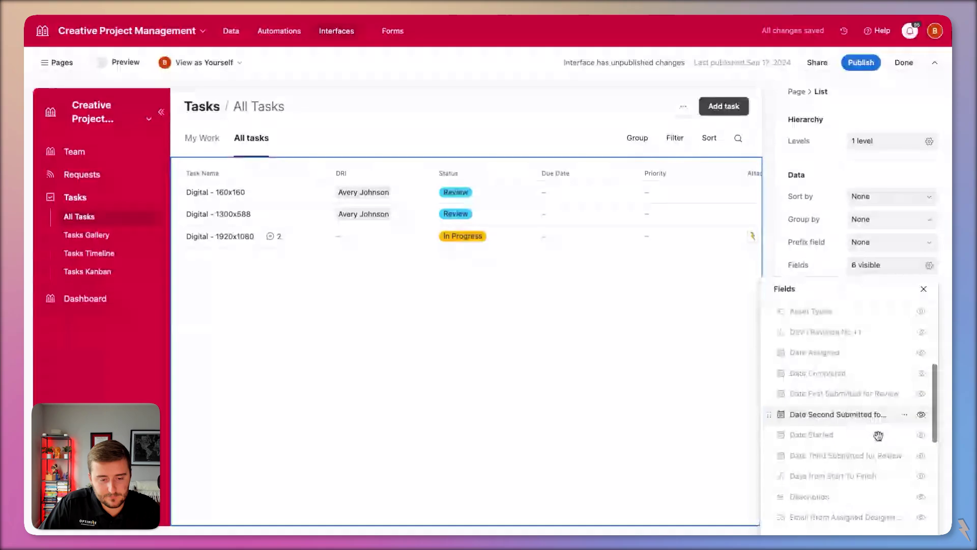
pyautogui.scroll(-5, 914, 471)
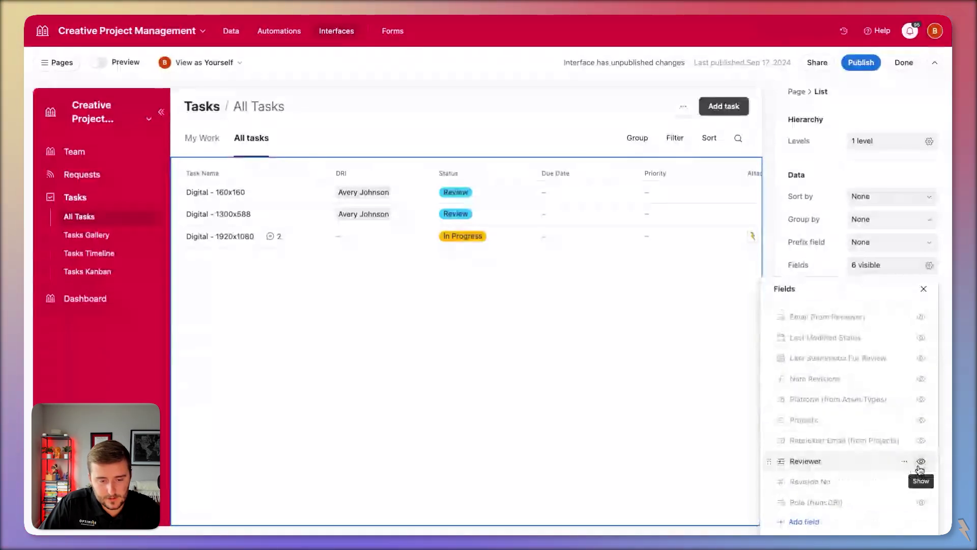
pyautogui.click(921, 461)
pyautogui.moveTo(777, 453); pyautogui.dragTo(769, 385)
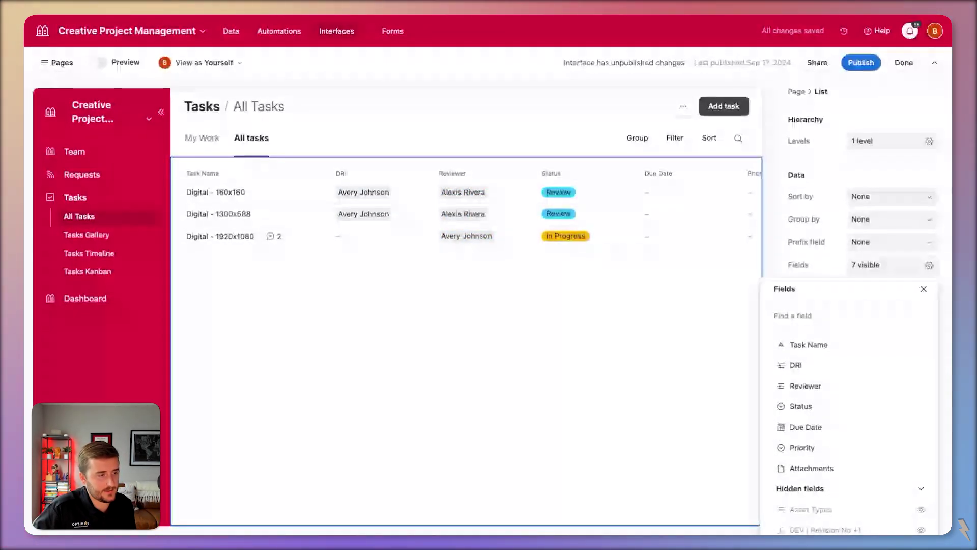
pyautogui.click(633, 379)
pyautogui.click(203, 138)
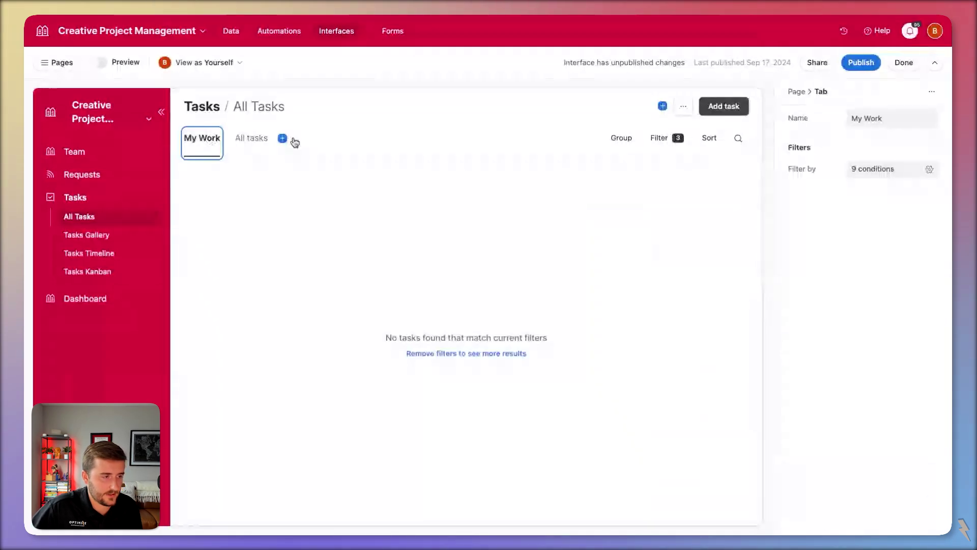
# - From All tasks, assign the reviewer as DRI of Digital - 1920x1080, then open Automations
pyautogui.click(258, 143)
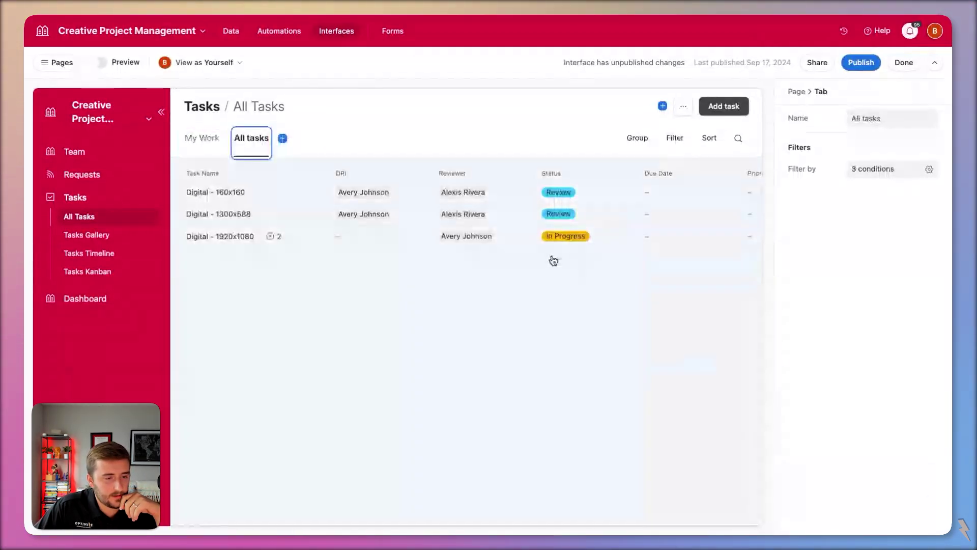
pyautogui.click(351, 235)
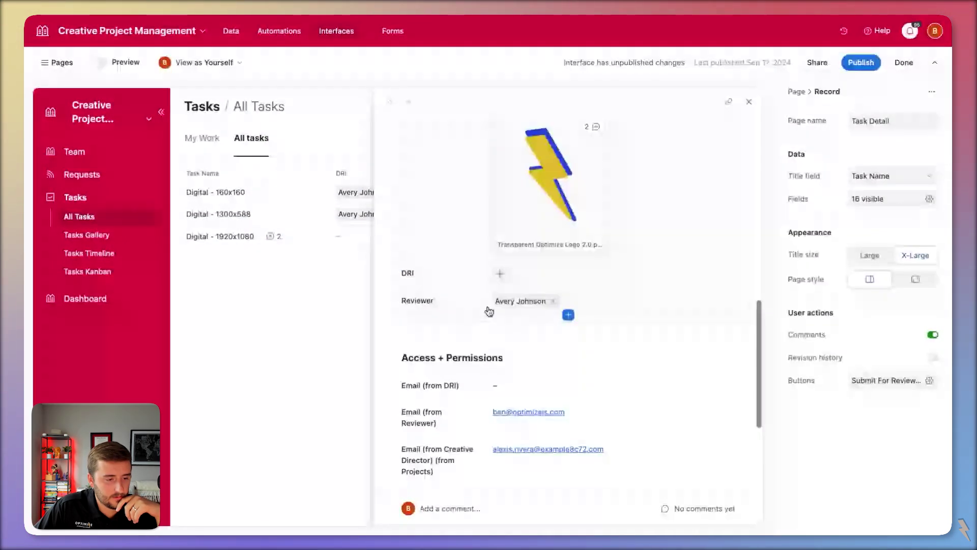
pyautogui.scroll(3, 486, 312)
pyautogui.scroll(-2, 498, 312)
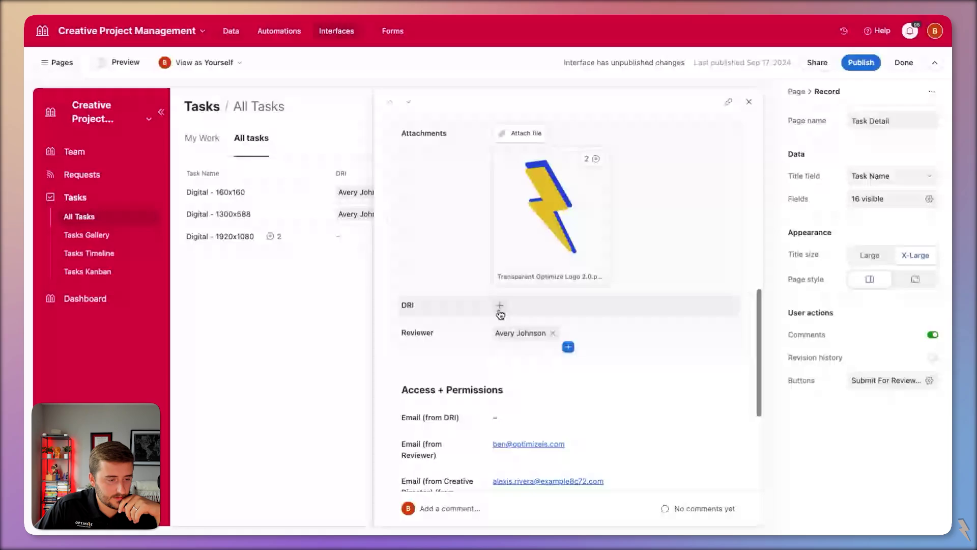
pyautogui.click(500, 306)
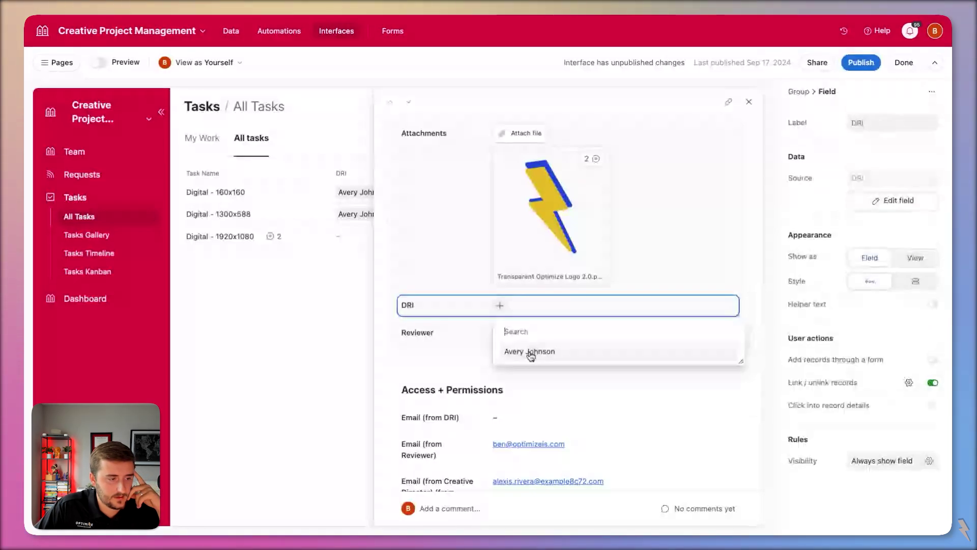
pyautogui.click(531, 351)
pyautogui.press('Escape')
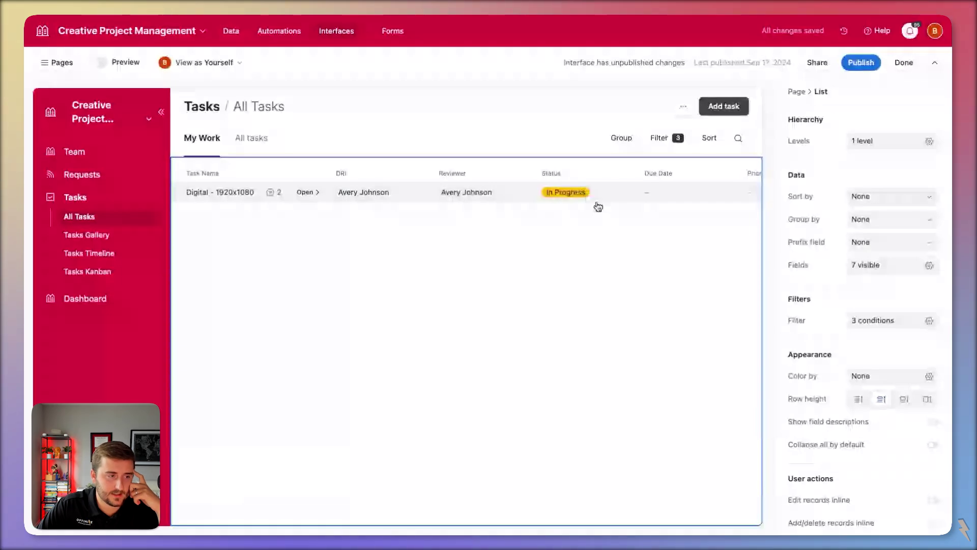
pyautogui.click(271, 37)
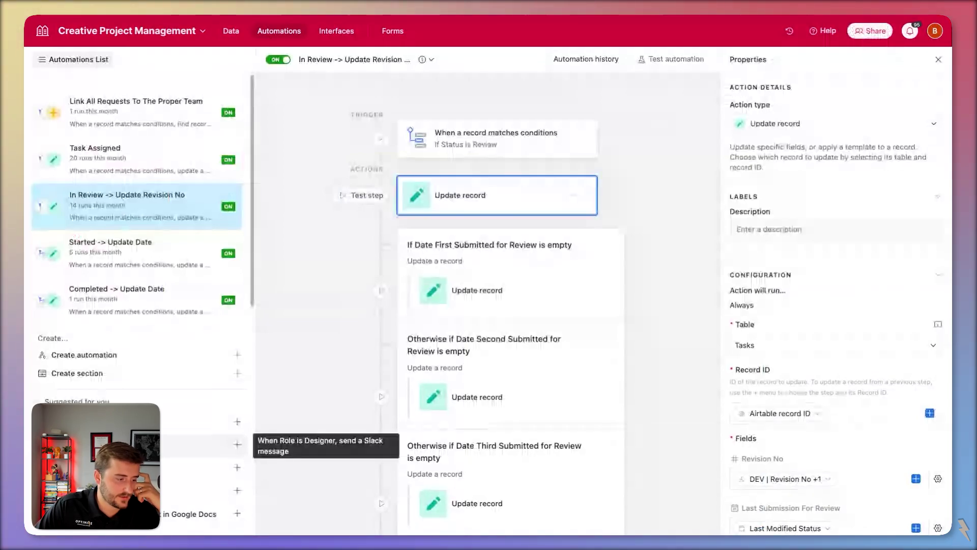
# - Return from automations to the Interfaces designer
pyautogui.click(336, 31)
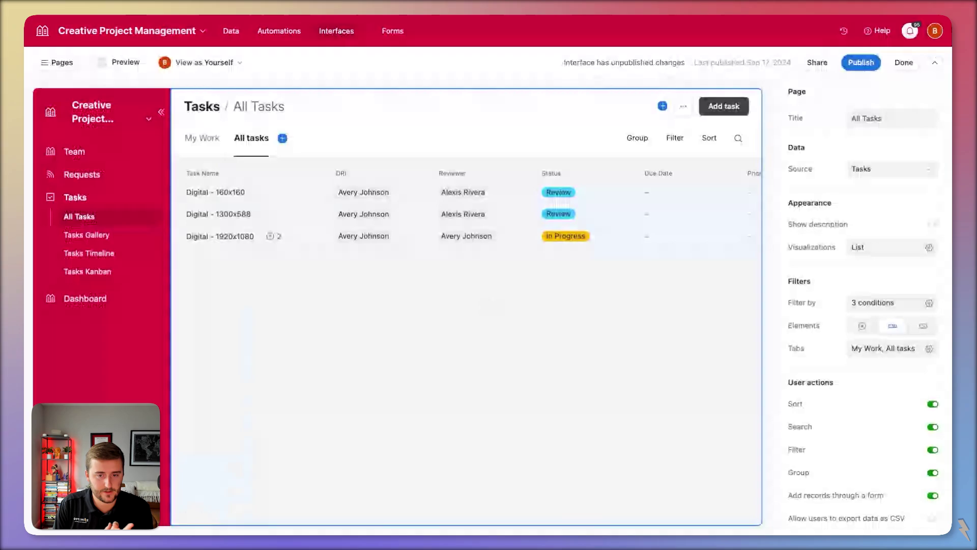
# - Select the task list, then switch to the Tasks Gallery page in the sidebar
pyautogui.click(299, 233)
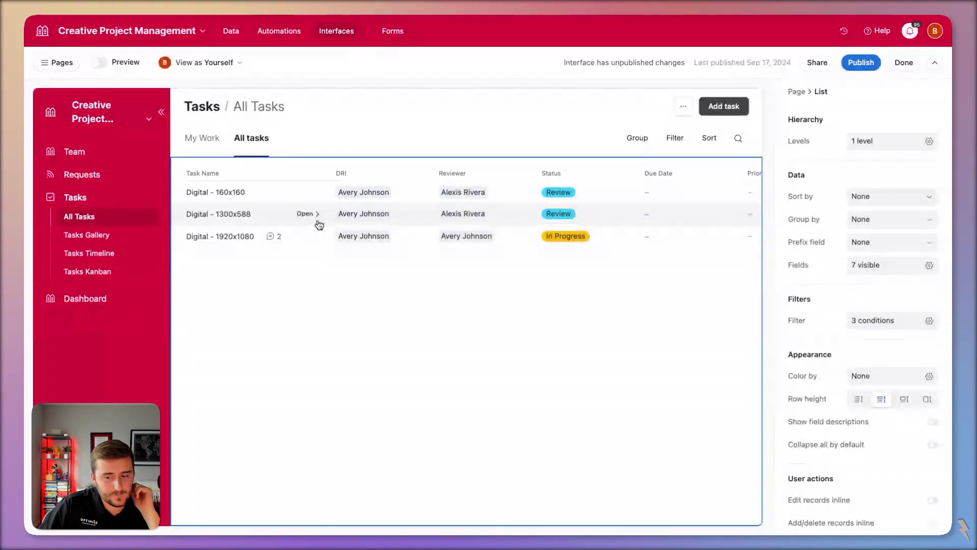
pyautogui.click(103, 242)
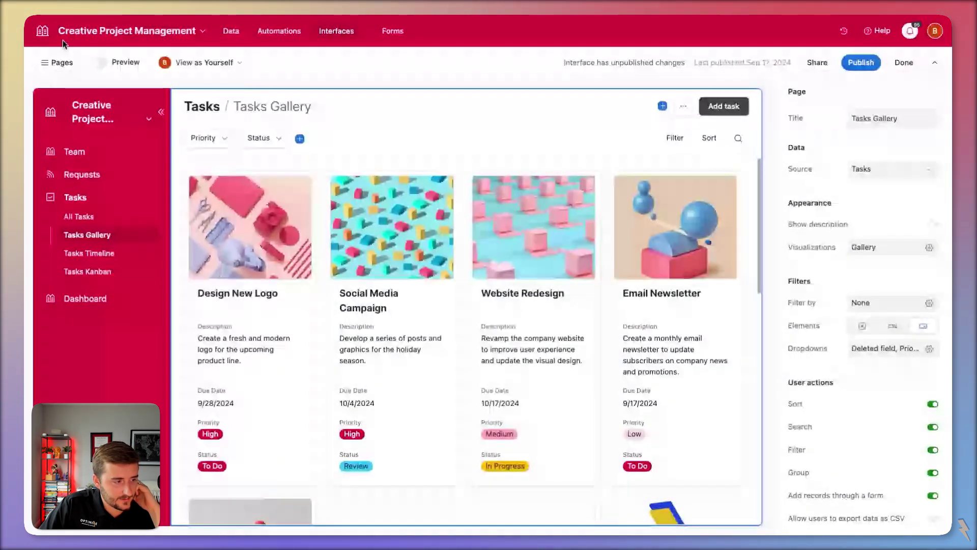
# - Delete the Tasks Gallery and Tasks Timeline pages from the Tasks interface
pyautogui.click(59, 62)
pyautogui.click(163, 226)
pyautogui.click(211, 271)
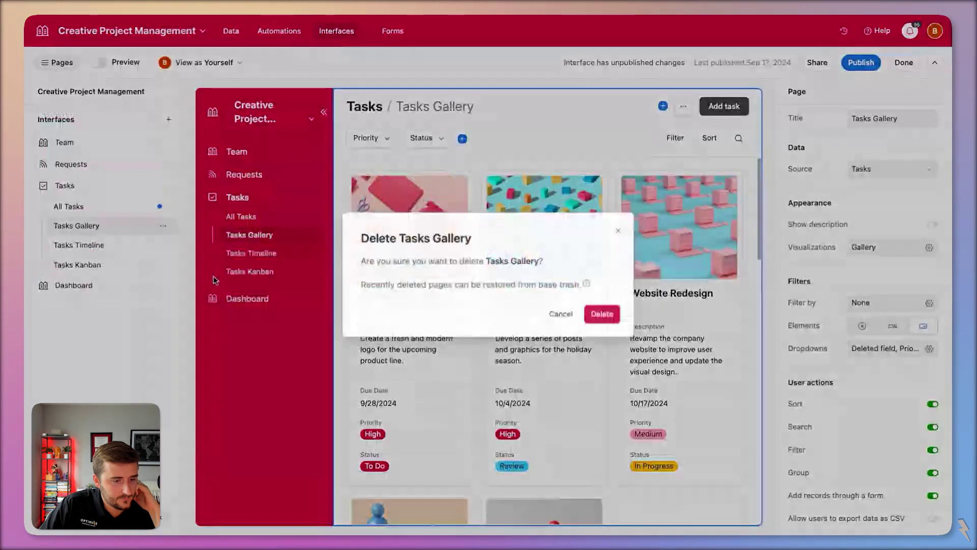
pyautogui.press('Return')
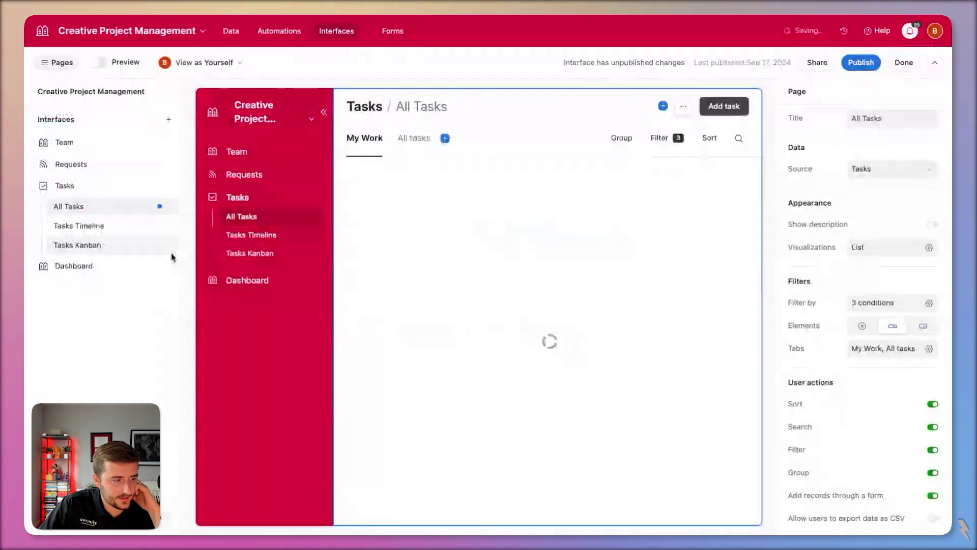
pyautogui.click(163, 225)
pyautogui.click(214, 273)
pyautogui.press('Return')
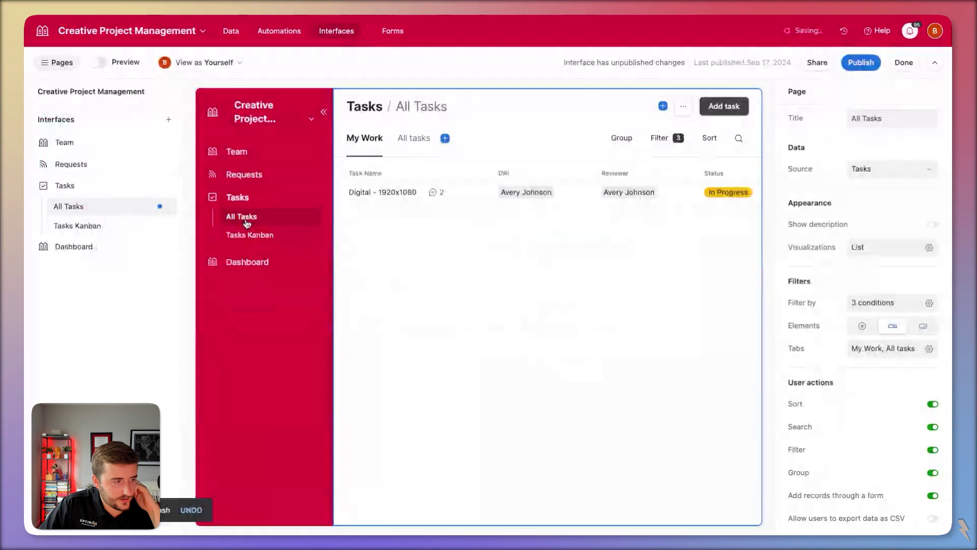
# - Delete the Tasks Kanban page as well, leaving only All Tasks
pyautogui.click(117, 227)
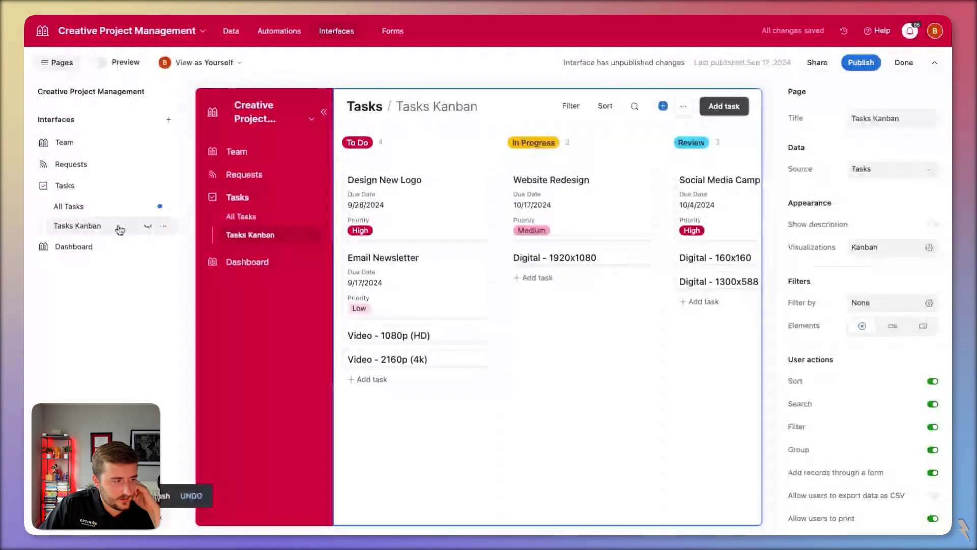
pyautogui.click(163, 226)
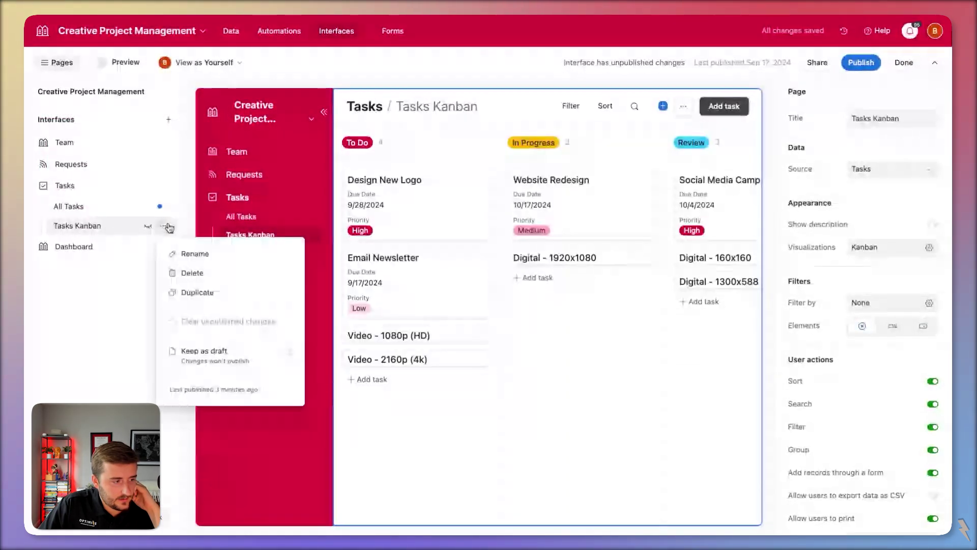
pyautogui.click(200, 273)
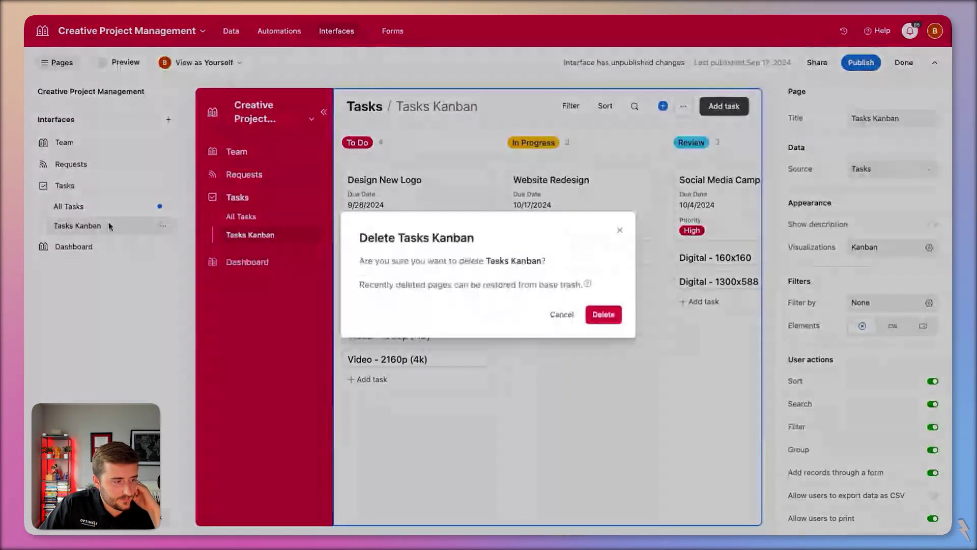
pyautogui.click(593, 321)
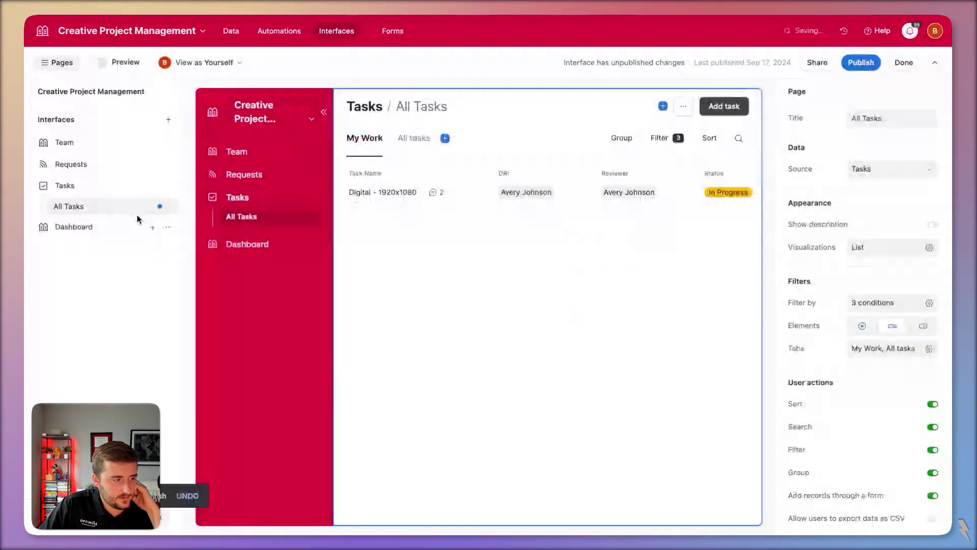
pyautogui.click(619, 320)
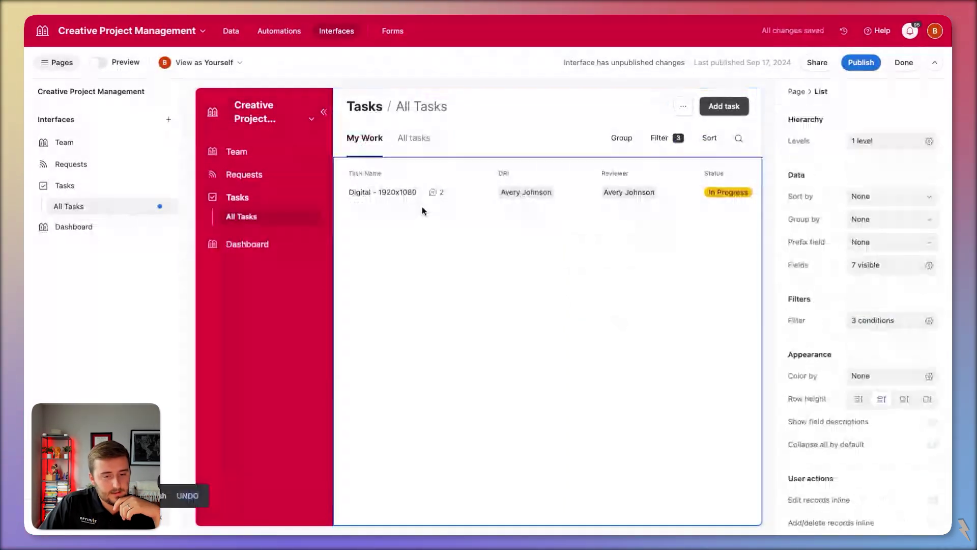
# - Duplicate the All Tasks page and name the copy 'Kanban'
pyautogui.click(164, 208)
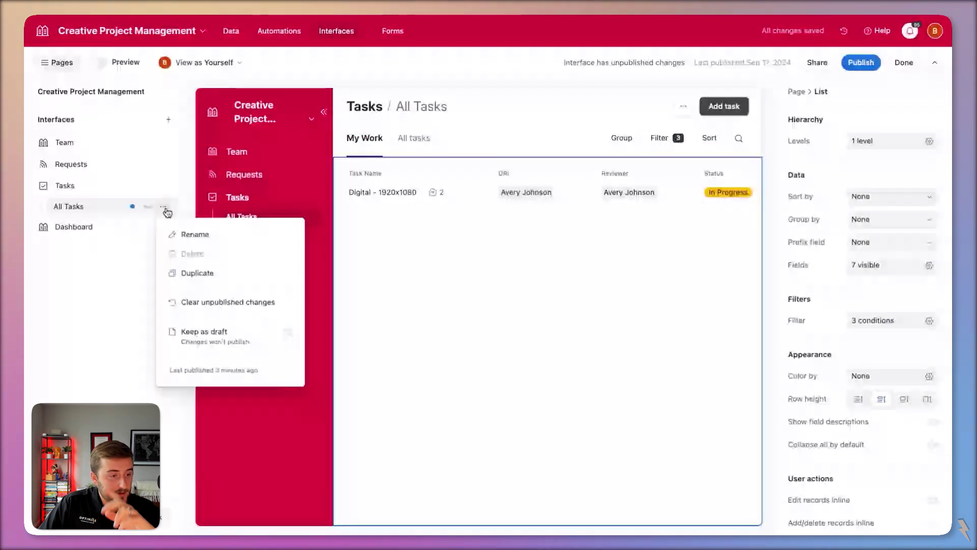
pyautogui.click(210, 275)
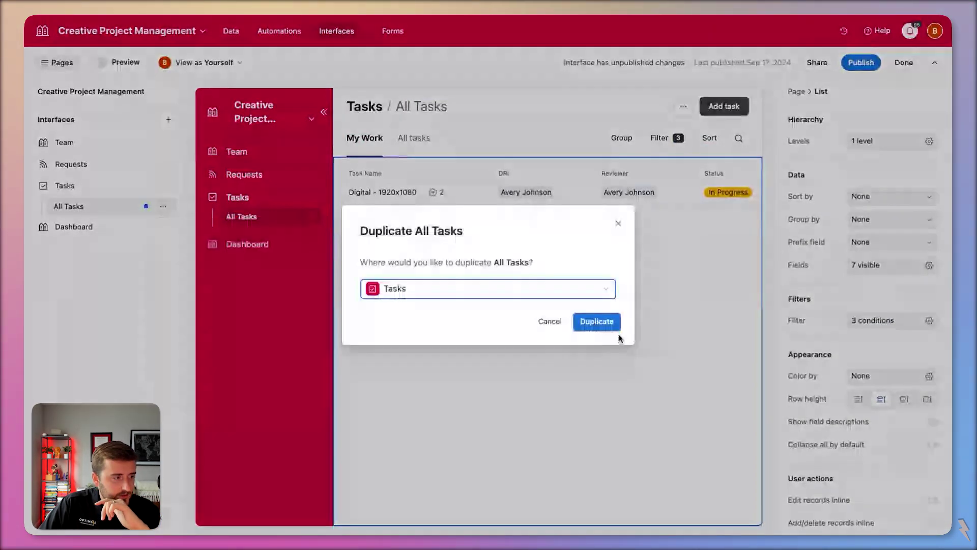
pyautogui.click(611, 322)
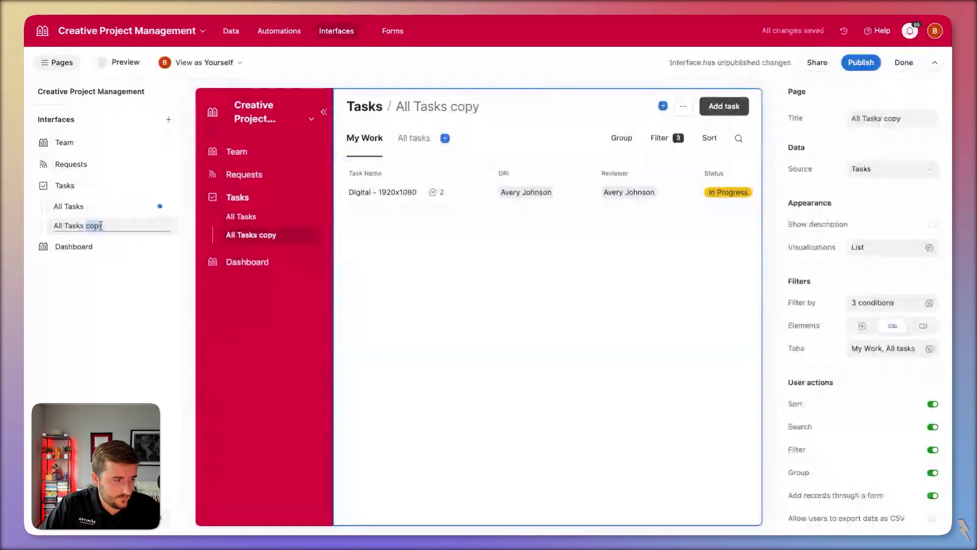
pyautogui.write('Kanban')
pyautogui.press('Return')
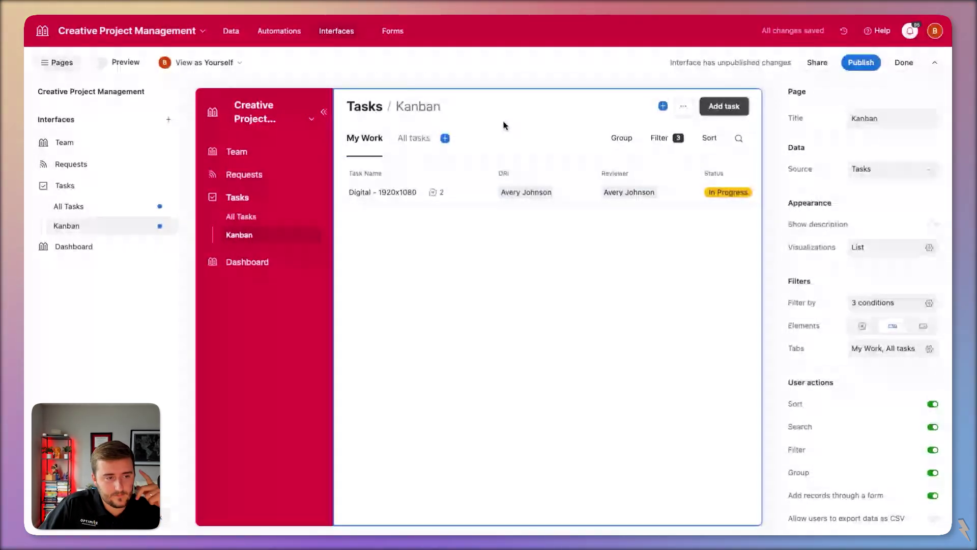
# - Set the Kanban page's visualization to Kanban only, removing List
pyautogui.click(875, 253)
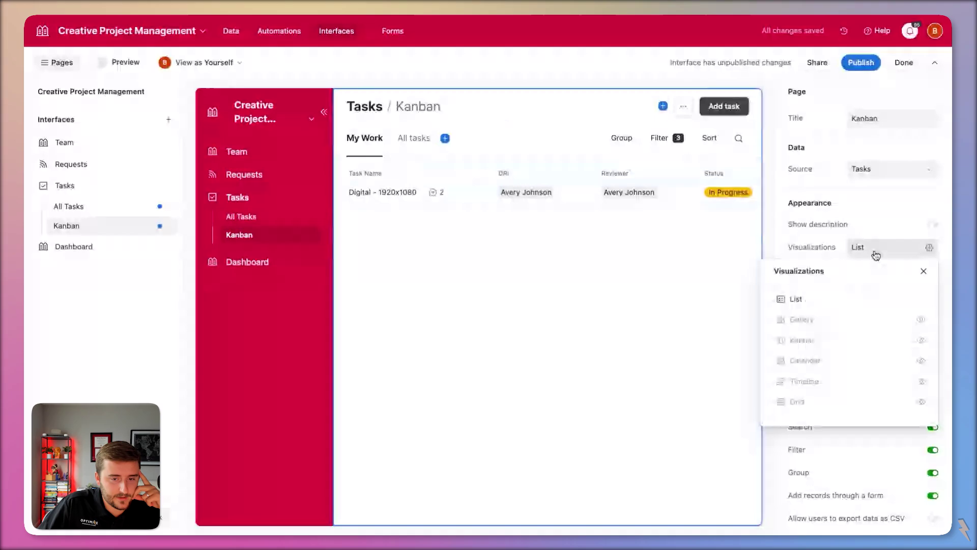
pyautogui.click(922, 340)
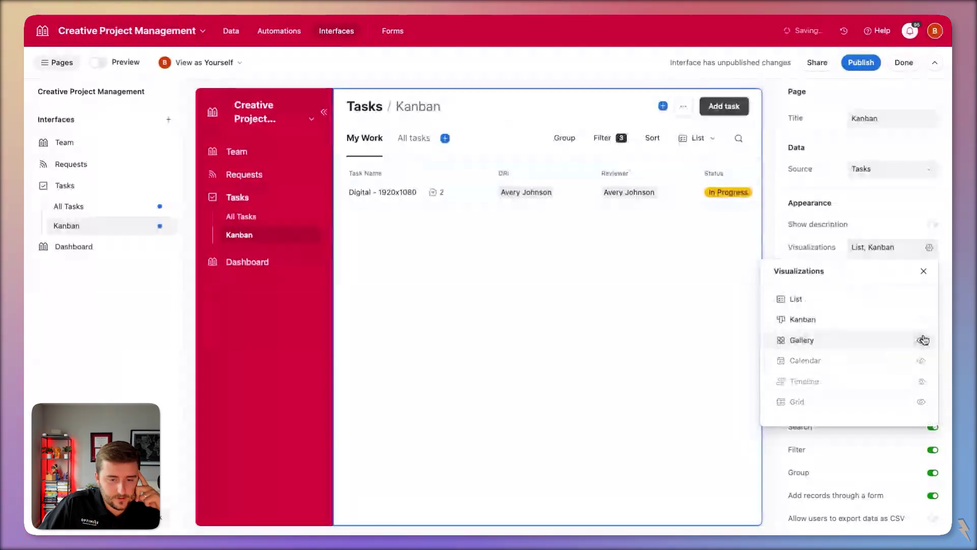
pyautogui.click(922, 299)
pyautogui.click(582, 259)
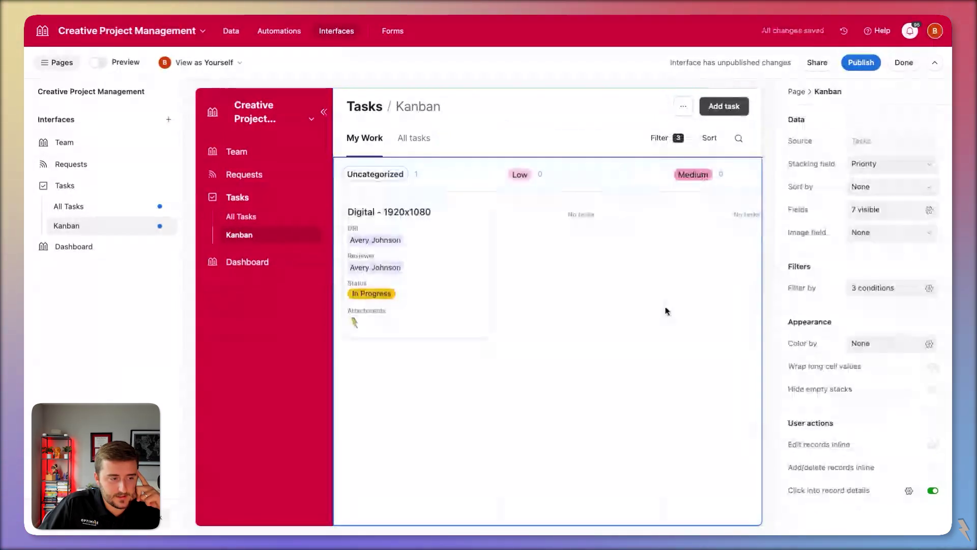
# - Open the Digital - 1920x1080 card's record details
pyautogui.click(534, 249)
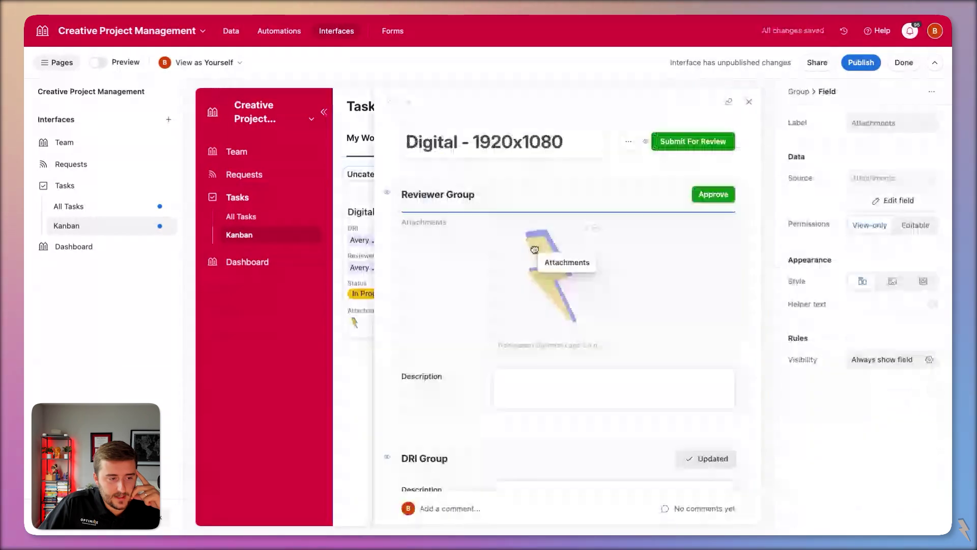
pyautogui.moveTo(534, 250); pyautogui.dragTo(536, 249)
pyautogui.press('Escape')
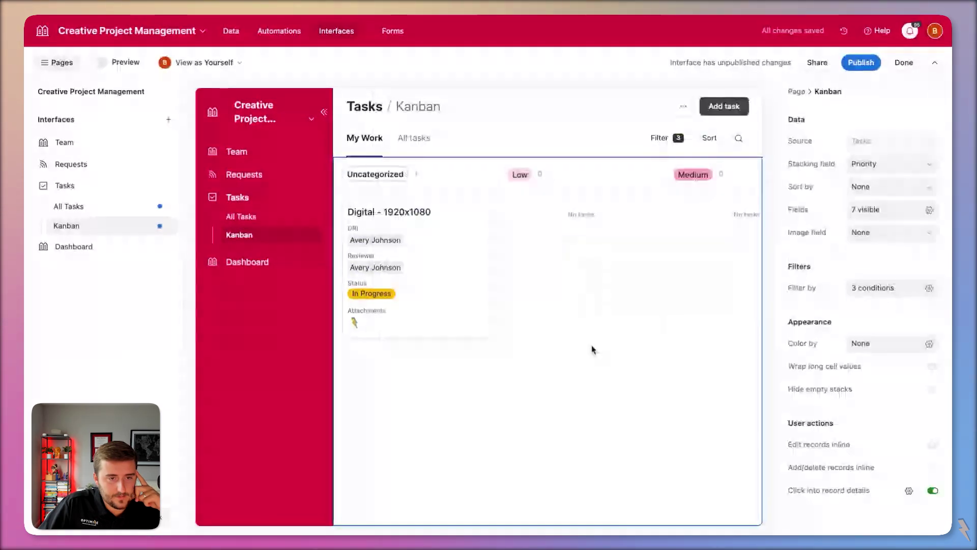
pyautogui.click(457, 272)
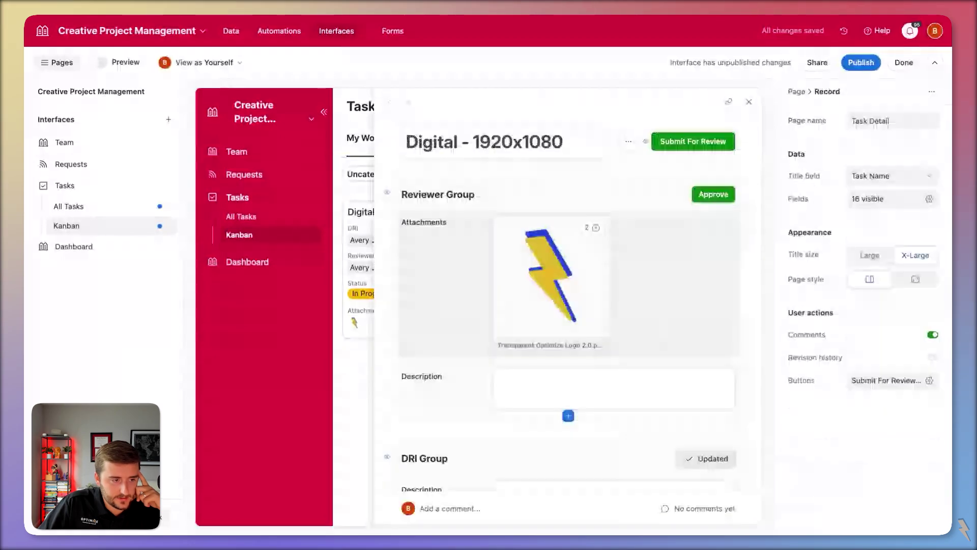
# - Publish the Tasks interface, check the Digital - 1920x1080 task, and return to editing
pyautogui.click(860, 62)
pyautogui.click(595, 386)
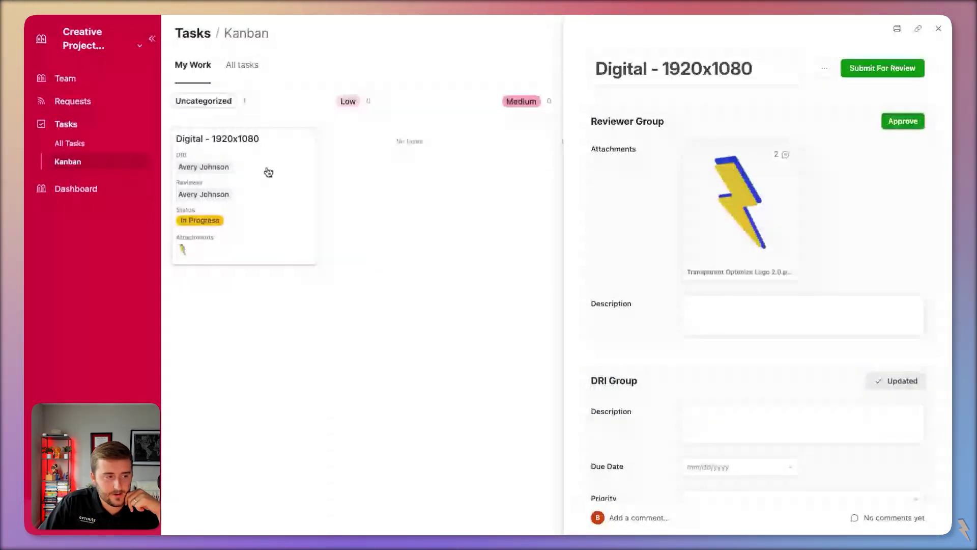
pyautogui.click(313, 185)
pyautogui.click(313, 185)
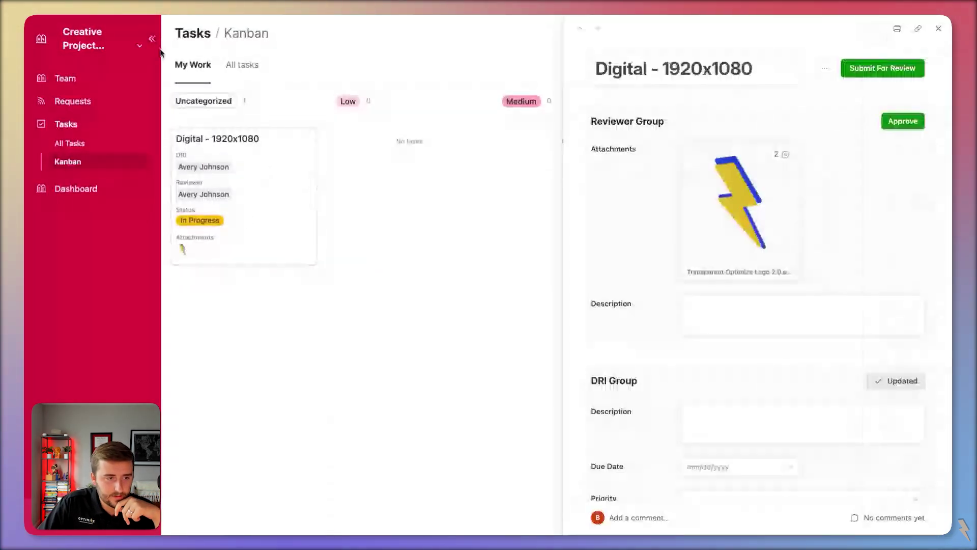
pyautogui.click(139, 45)
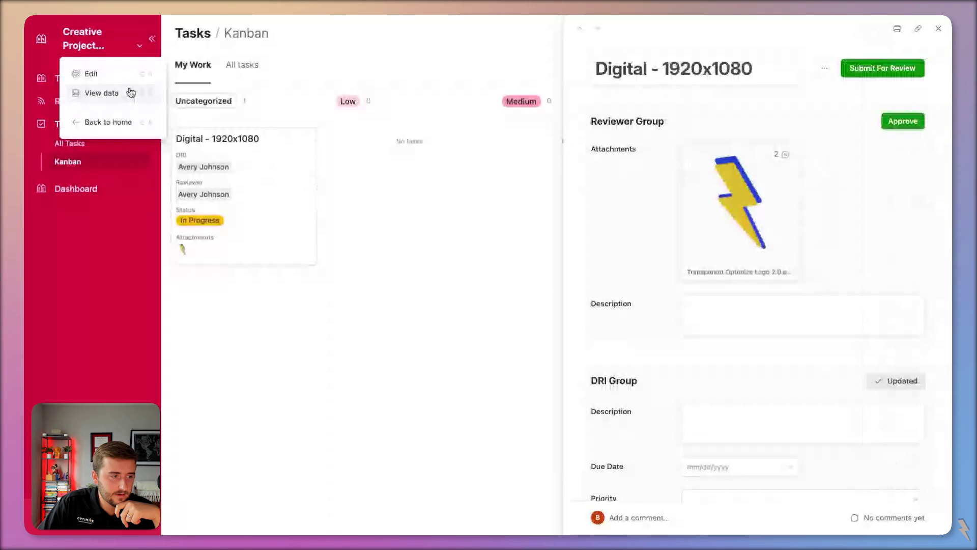
pyautogui.click(131, 93)
pyautogui.click(749, 105)
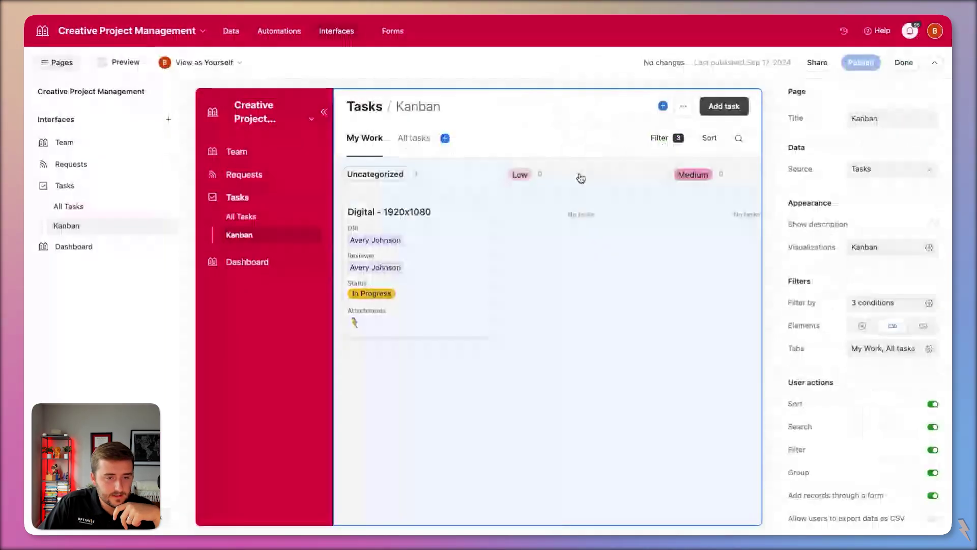
# - Stack the Kanban board's columns by Status and republish the interface
pyautogui.click(579, 177)
pyautogui.click(890, 164)
pyautogui.click(865, 251)
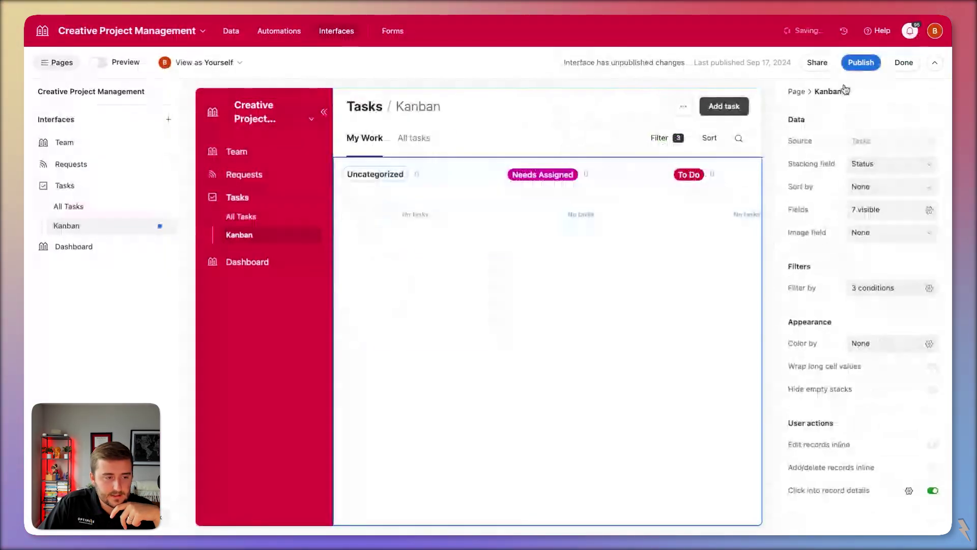
pyautogui.click(861, 63)
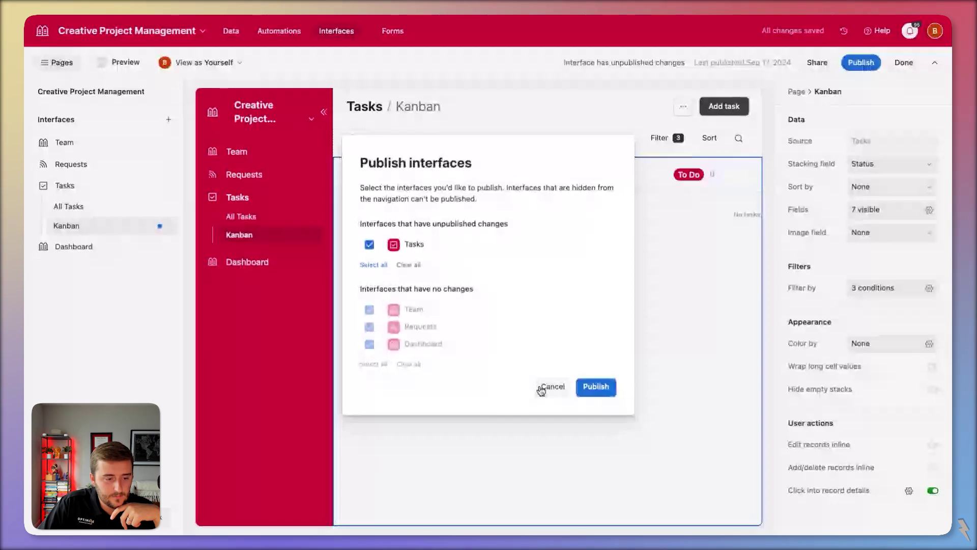
pyautogui.click(595, 388)
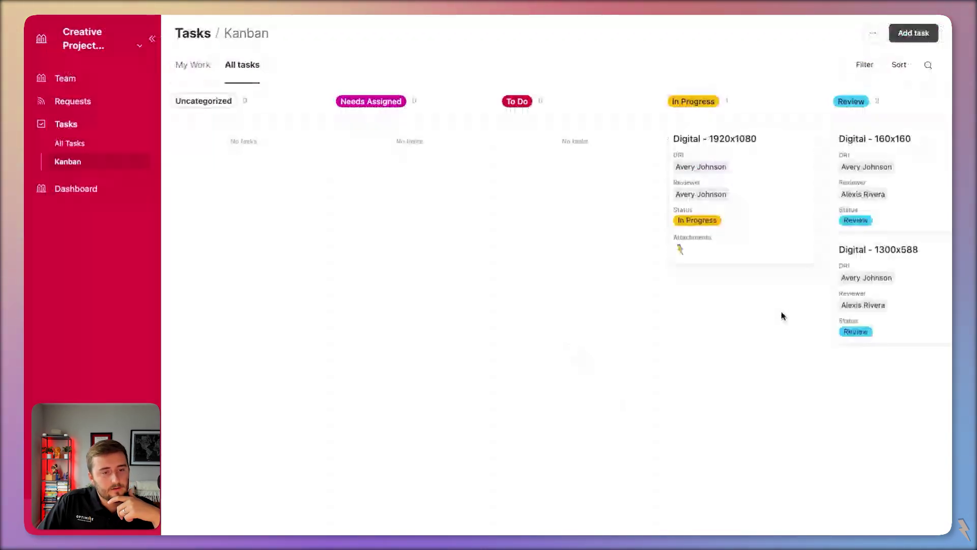
# - Preview the Digital - 160x160 task, then return to the My Work board view
pyautogui.hscroll(3, 799, 320)
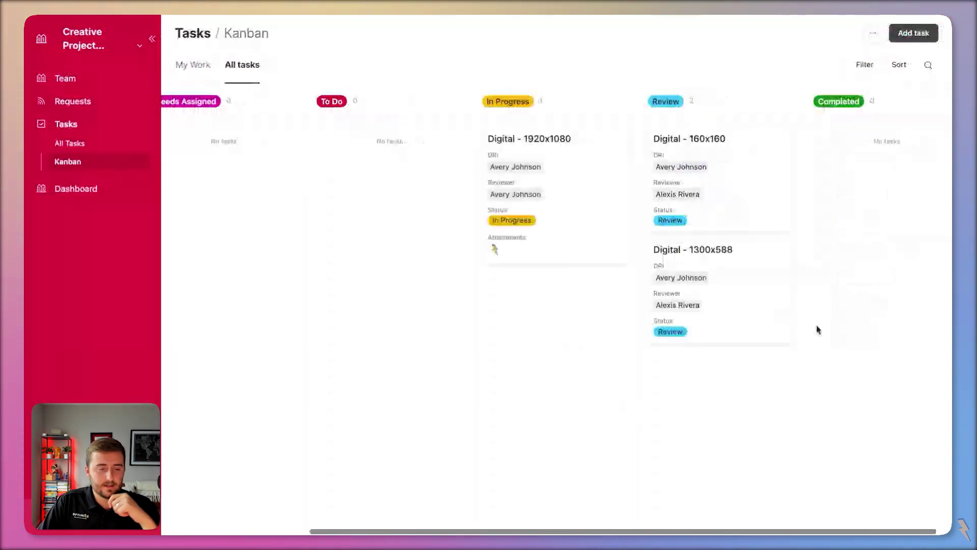
pyautogui.click(713, 188)
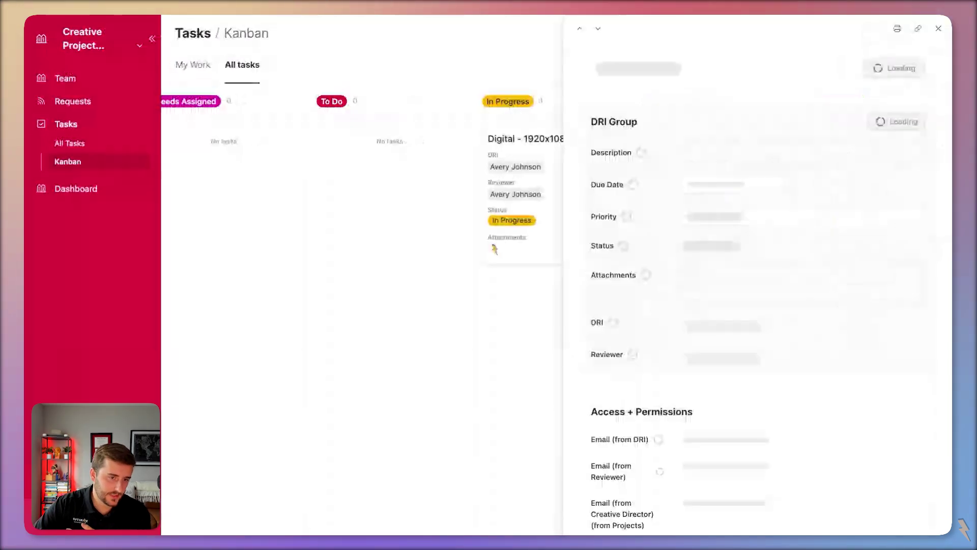
pyautogui.click(937, 31)
pyautogui.click(209, 75)
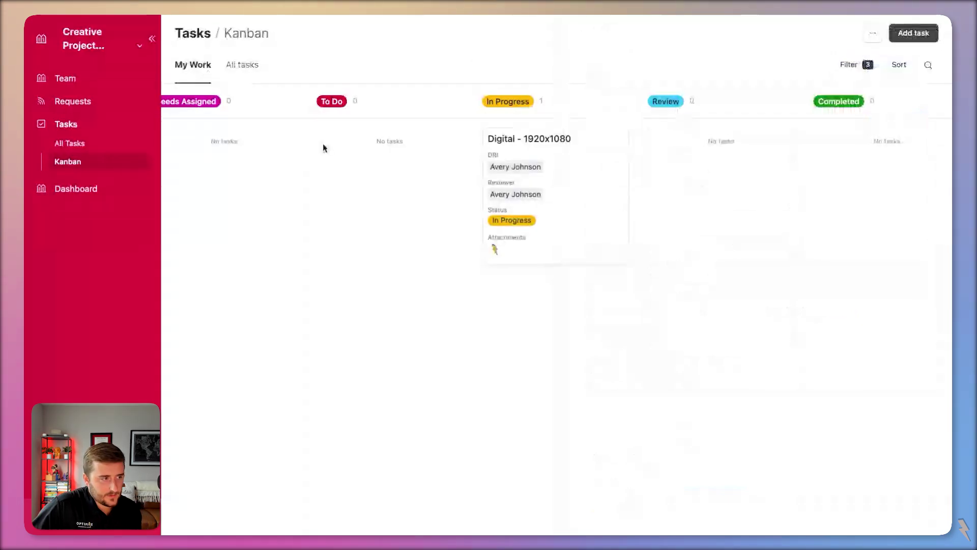
pyautogui.hscroll(-4, 436, 197)
# - Submit Digital - 1920x1080 for review, then approve it so it moves to Completed
pyautogui.click(715, 194)
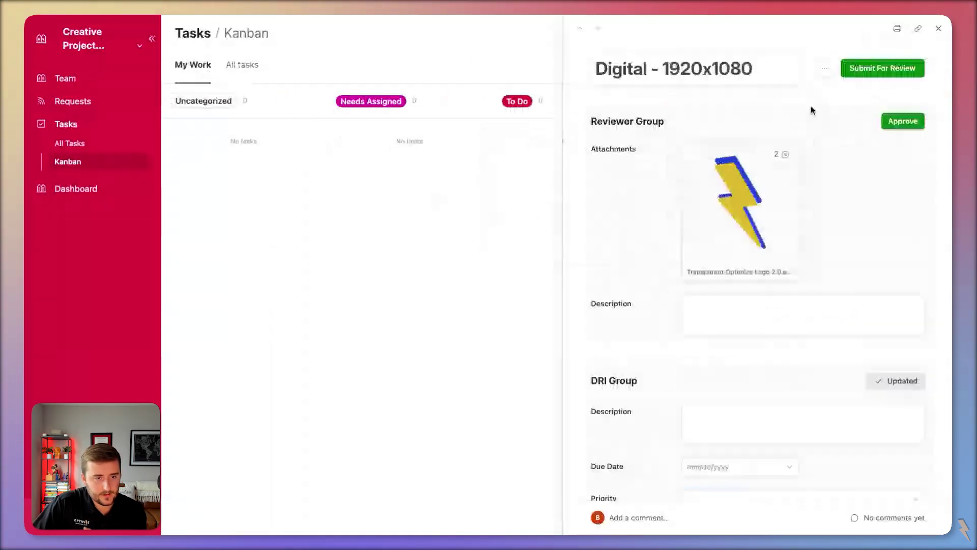
pyautogui.click(938, 29)
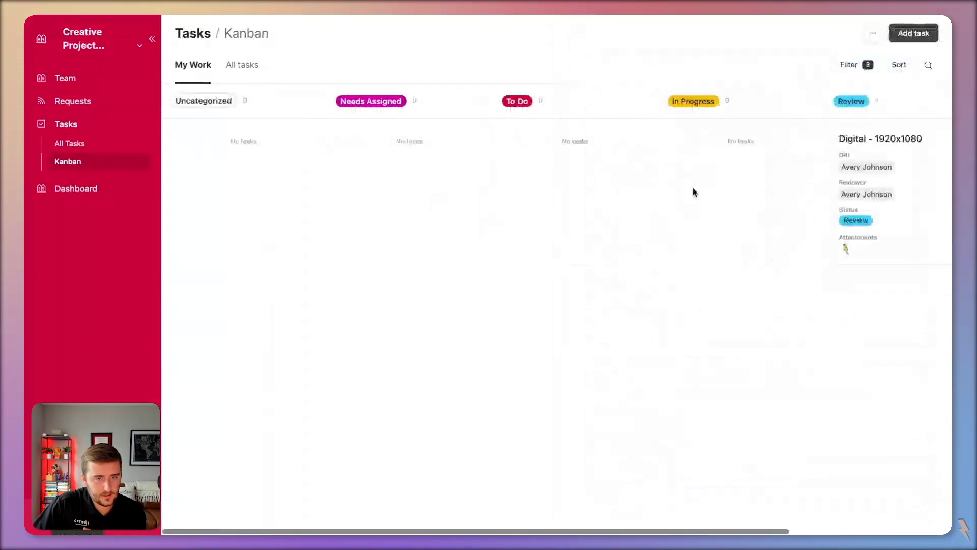
pyautogui.hscroll(4, 694, 184)
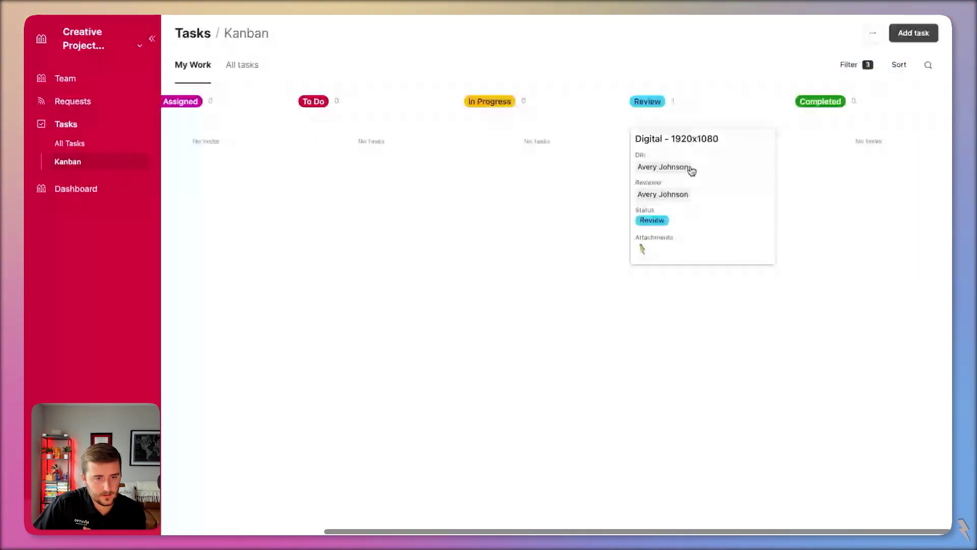
pyautogui.click(691, 171)
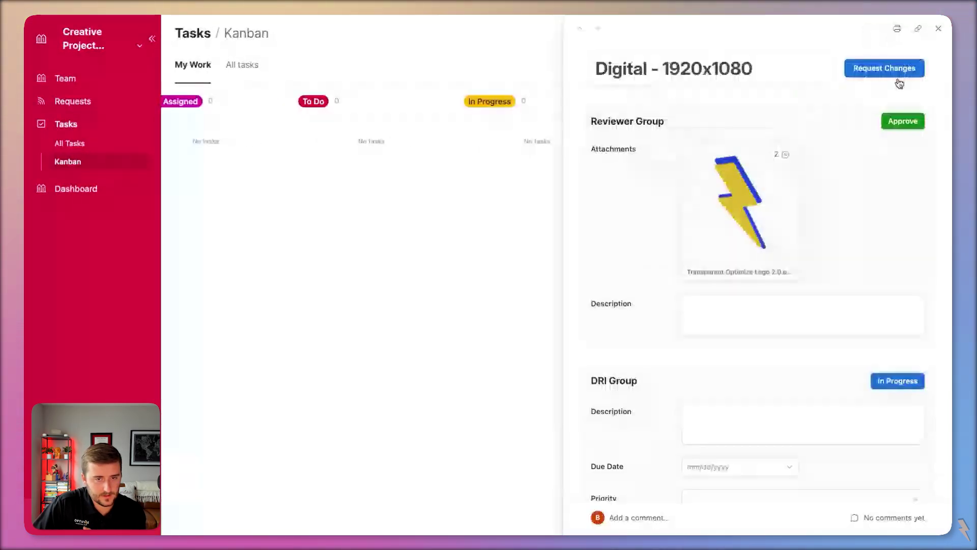
pyautogui.click(901, 118)
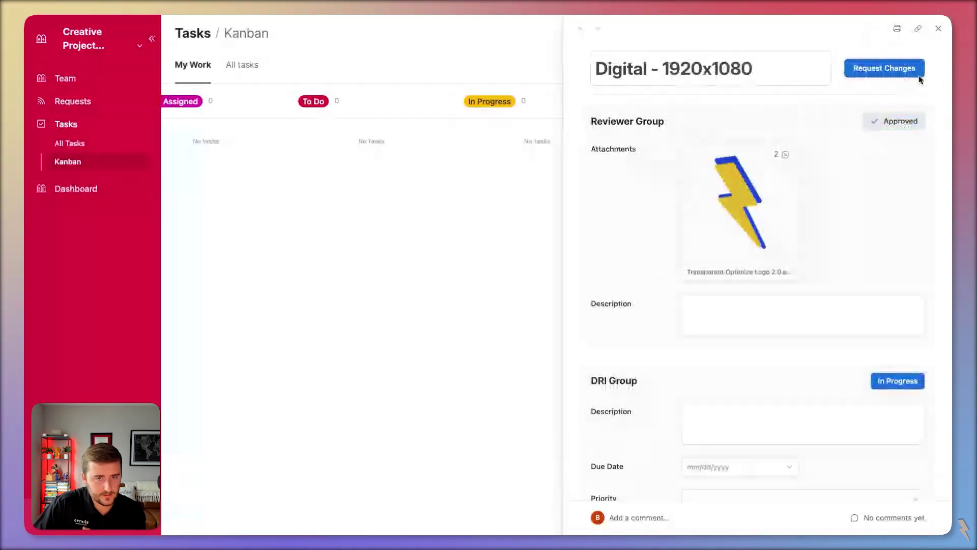
pyautogui.click(938, 29)
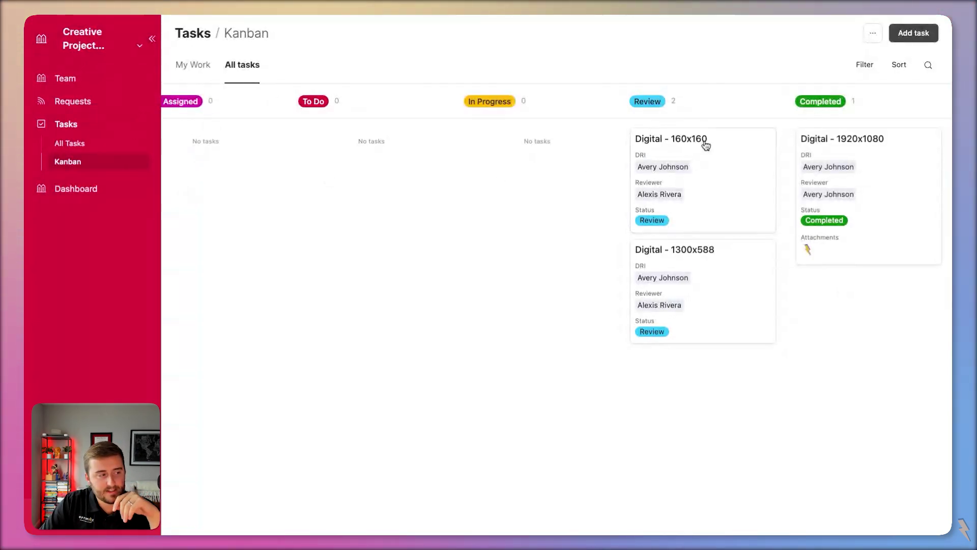
# - Open the Digital - 160x160 task and view its comments and fields
pyautogui.click(741, 160)
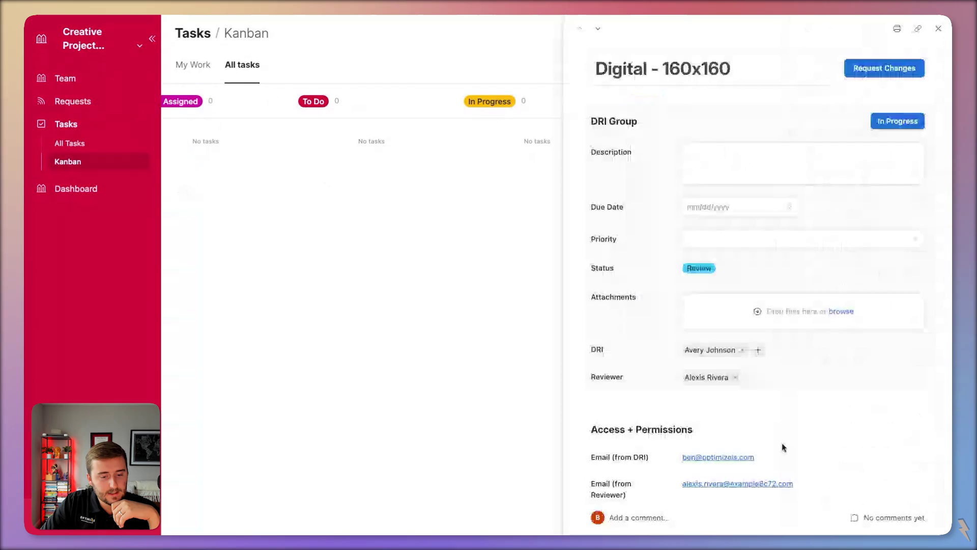
pyautogui.click(783, 517)
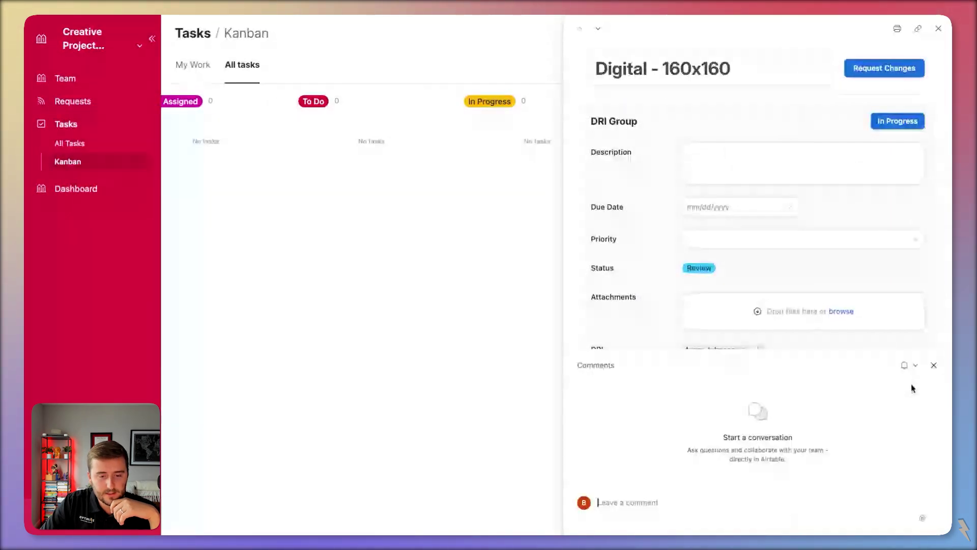
pyautogui.click(936, 366)
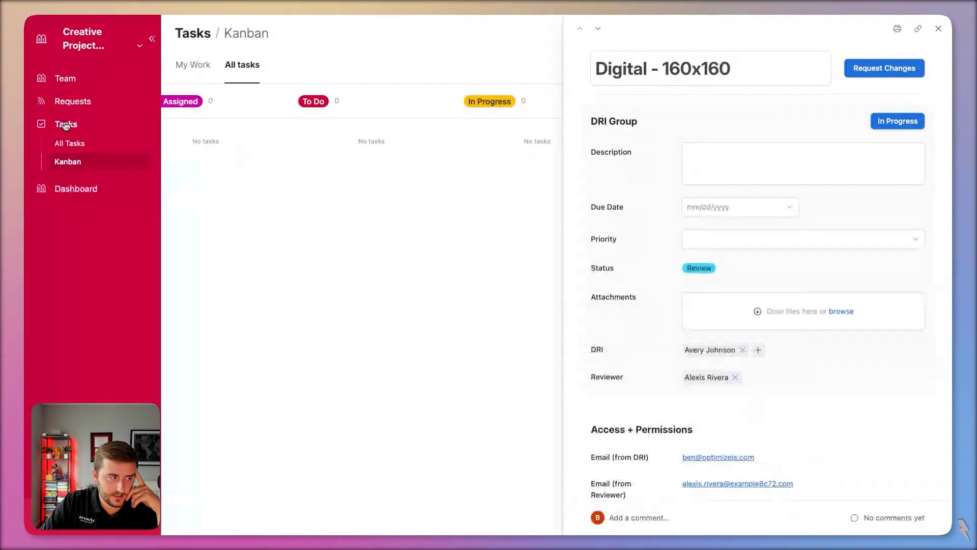